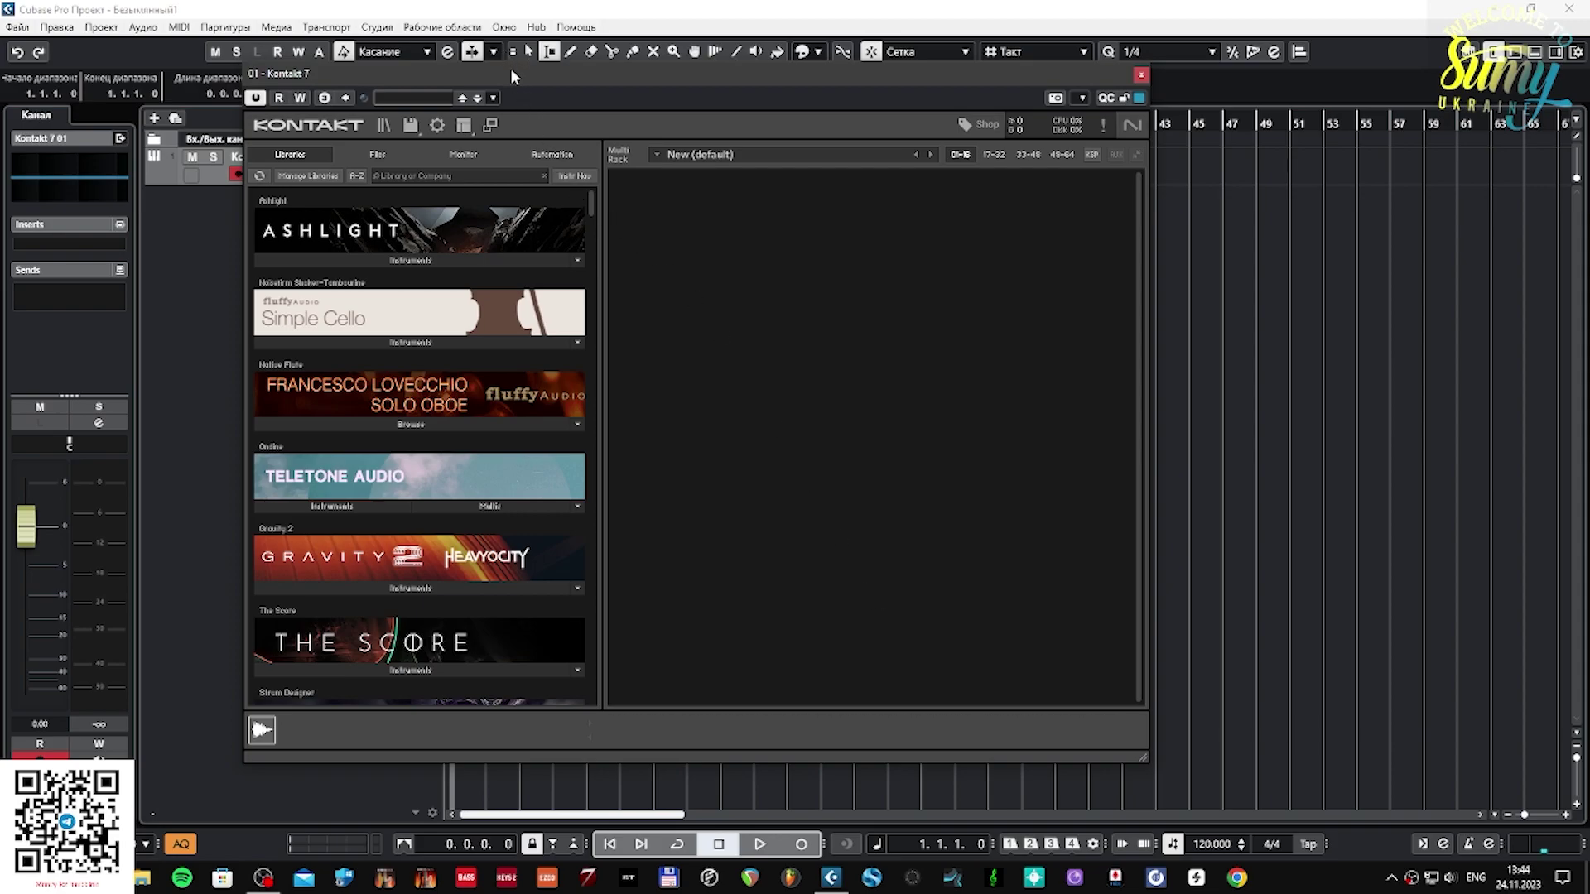
Load 01 CAGE_High_Strings_HITS_PULSES.nki from the 8Dio CAGE library into the Kontakt rack.
{"action": "left_click_drag", "start_coordinate": [511, 71], "coordinate": [811, 97]}
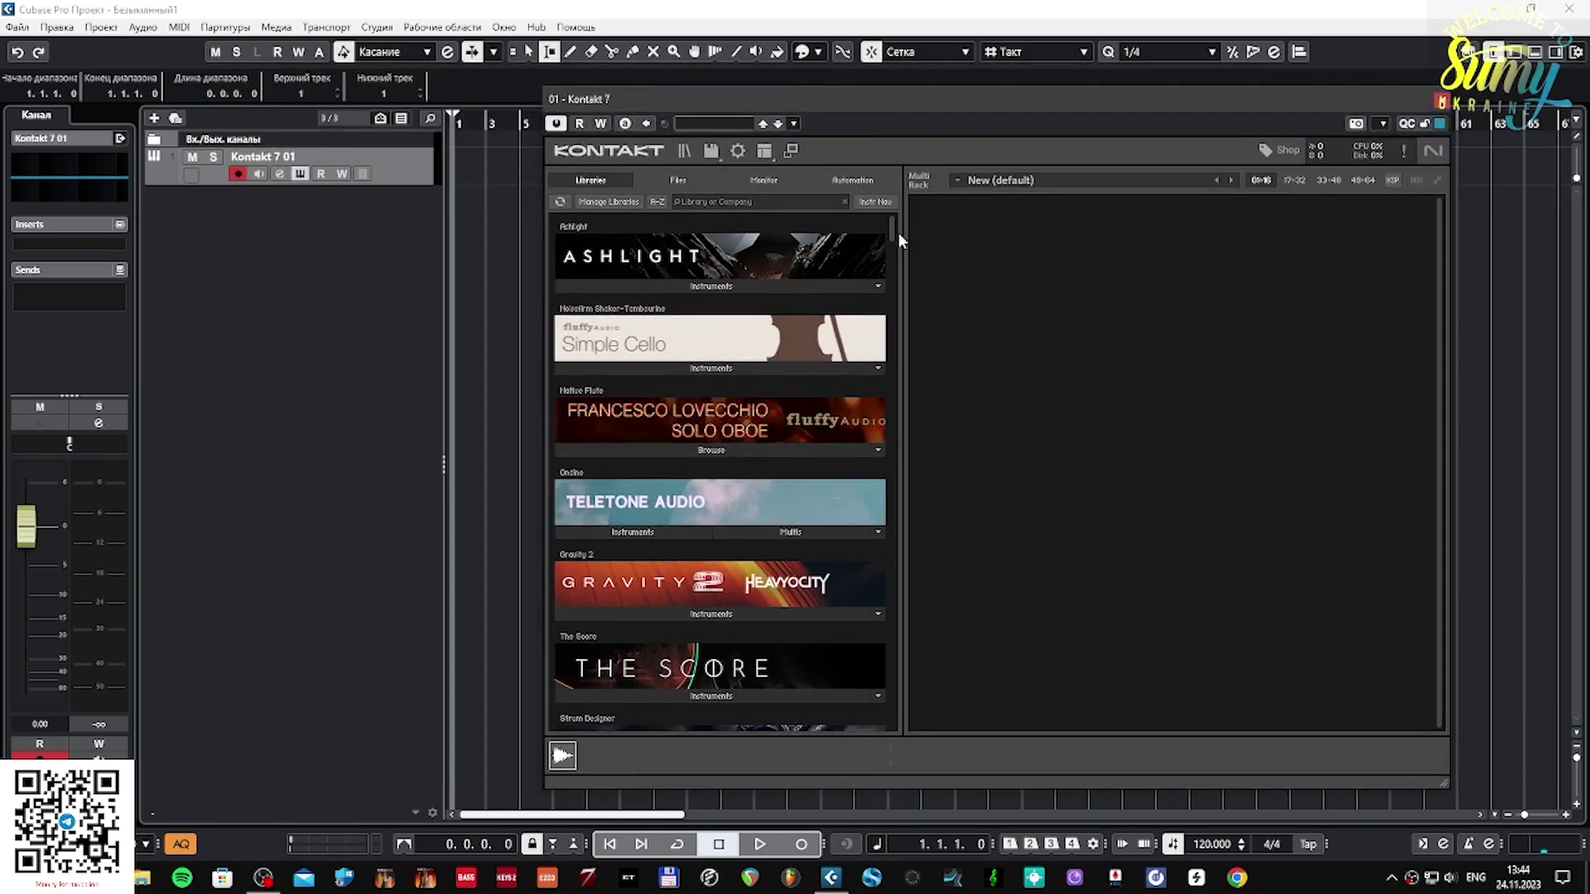
{"action": "left_click_drag", "start_coordinate": [891, 221], "coordinate": [899, 290]}
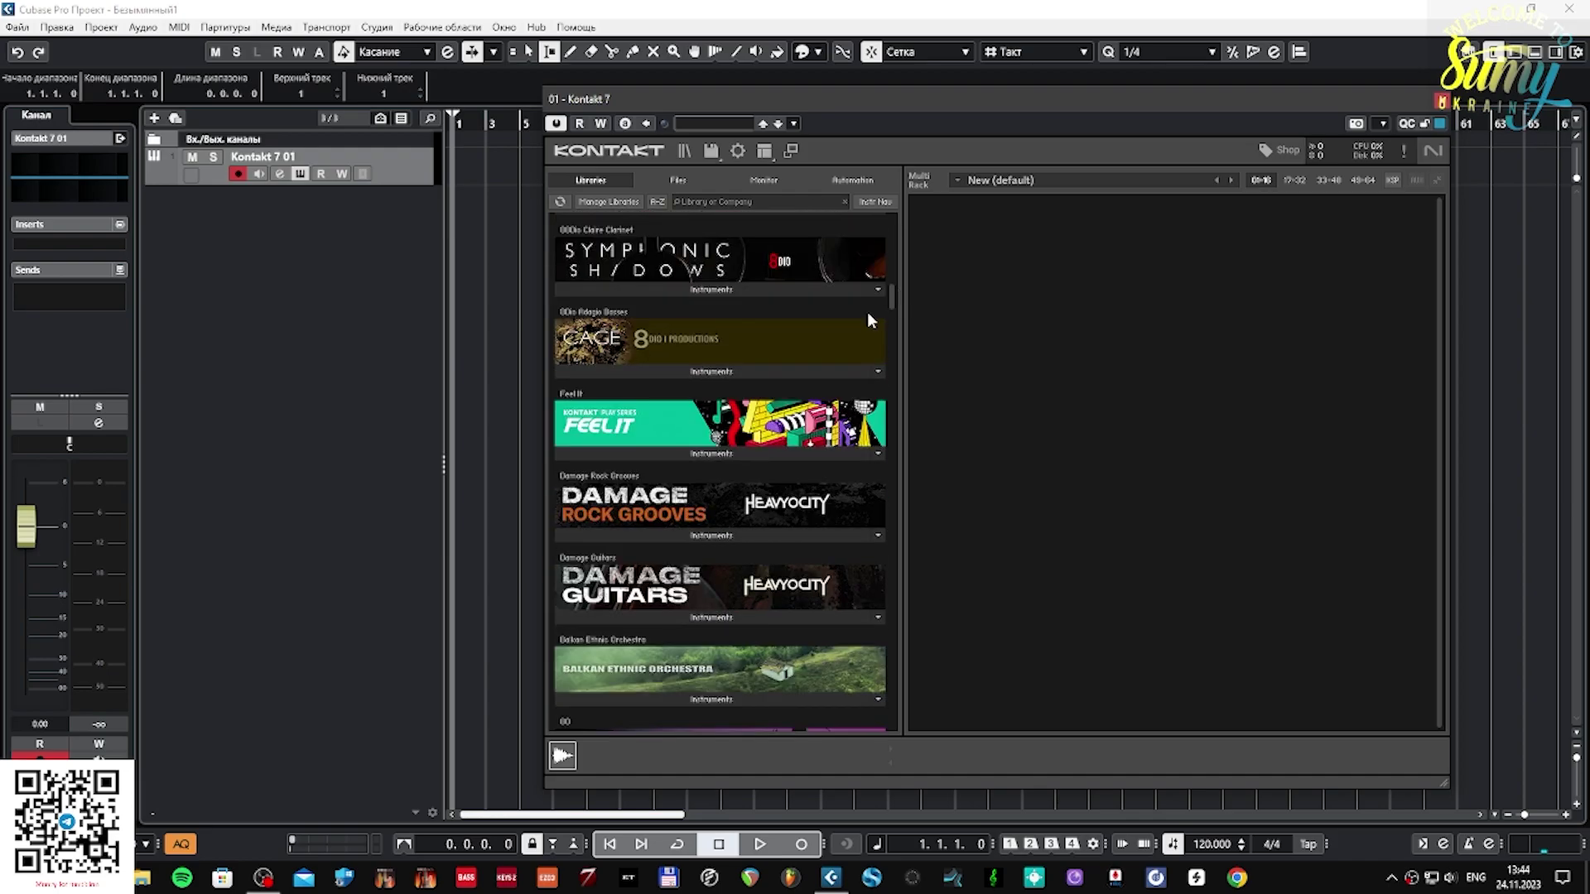
{"action": "left_click", "coordinate": [720, 370]}
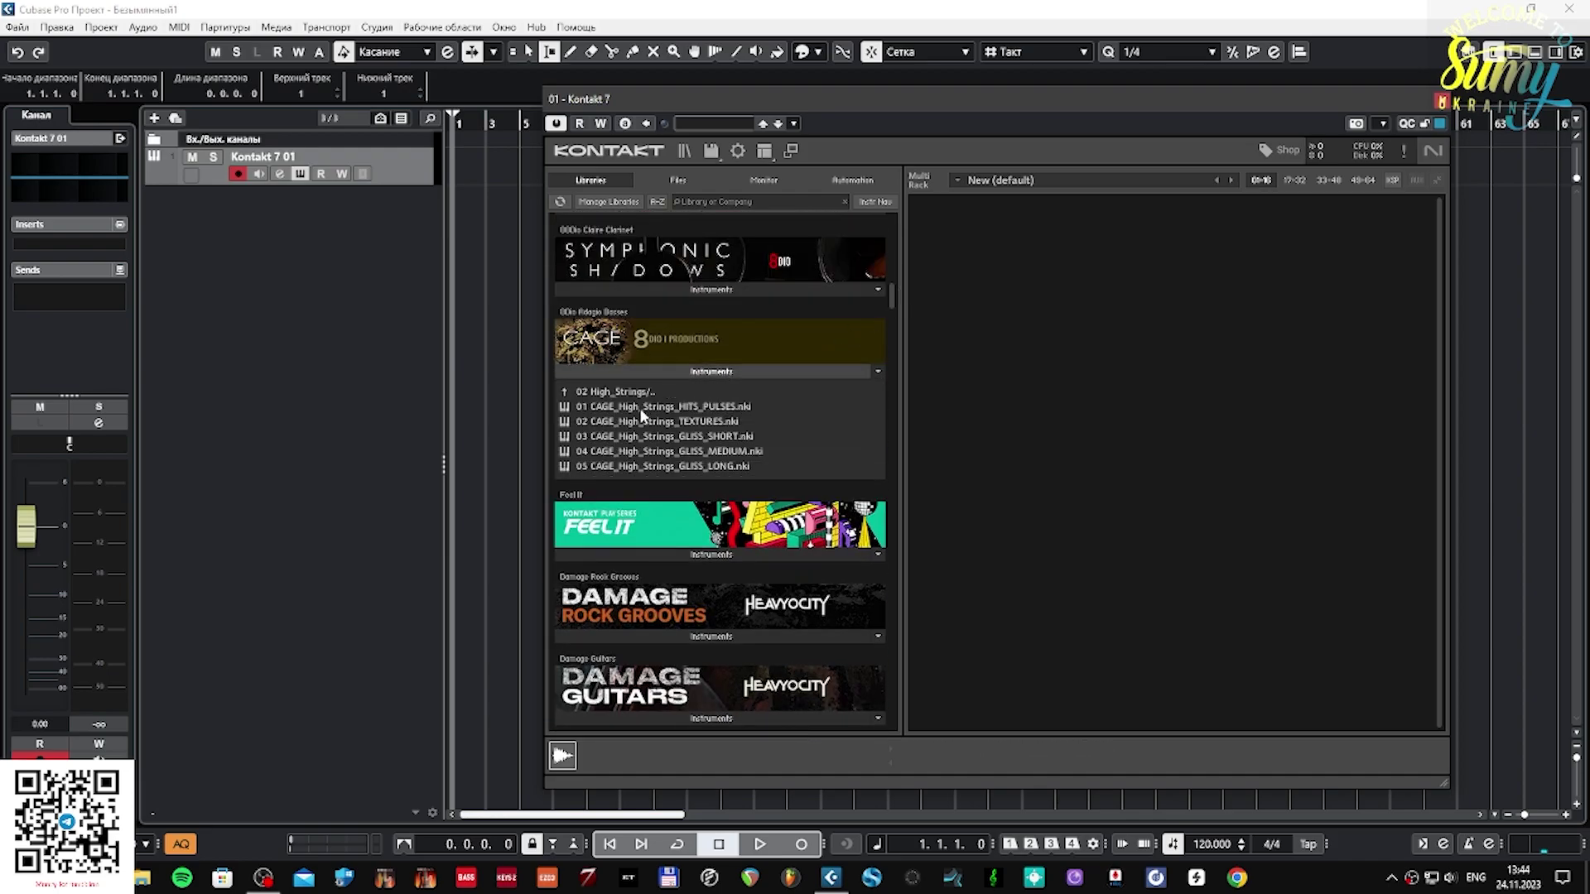
{"action": "left_click_drag", "start_coordinate": [653, 410], "coordinate": [1111, 398]}
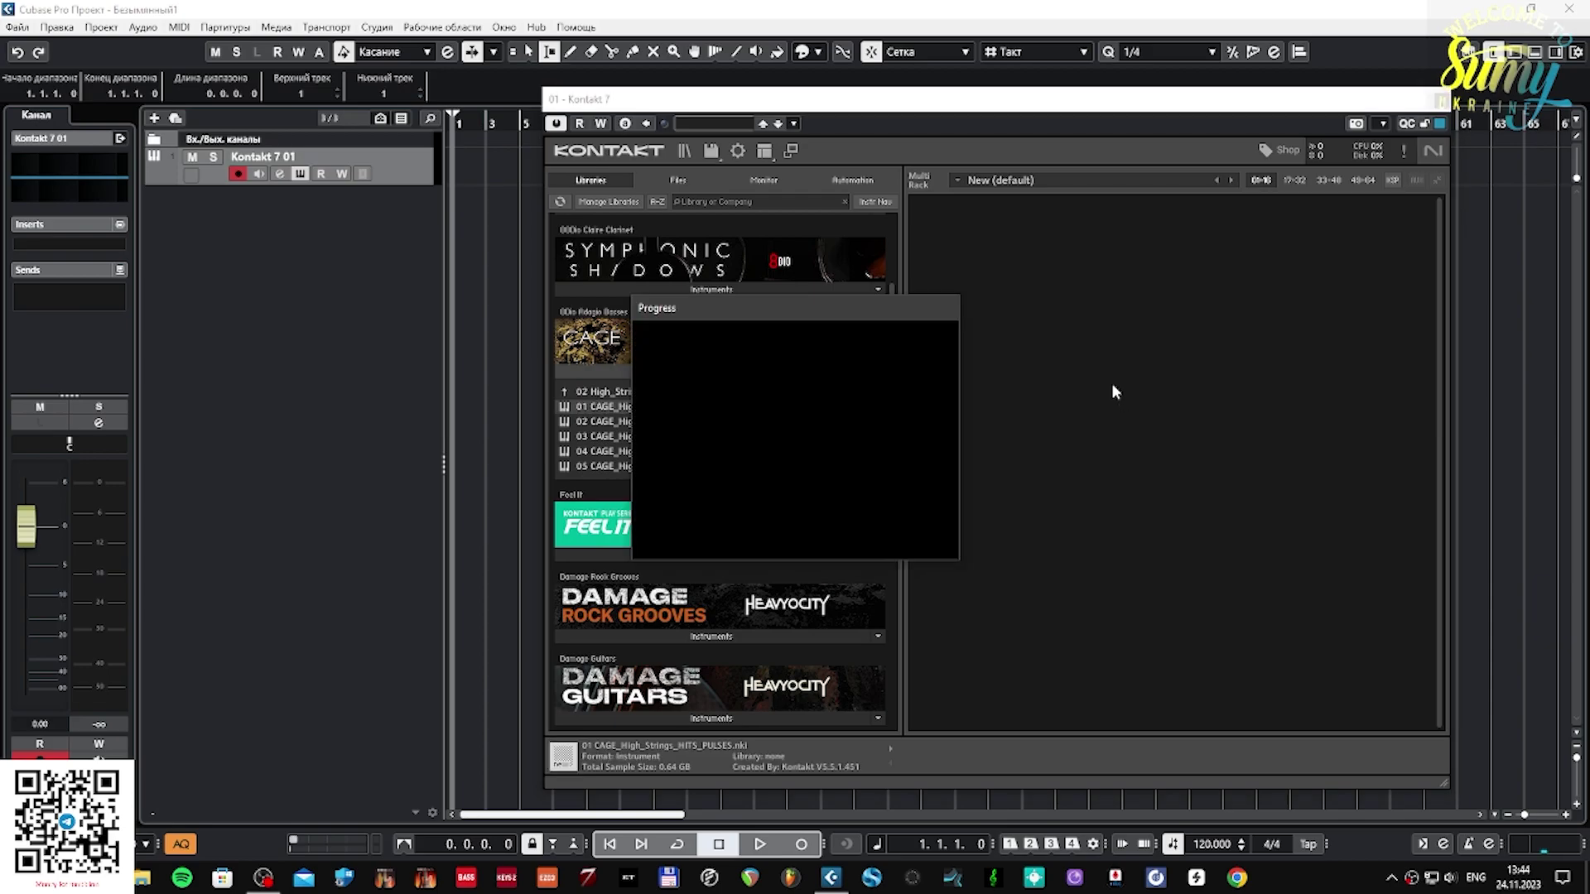
{"action": "left_click_drag", "start_coordinate": [763, 300], "coordinate": [1121, 327]}
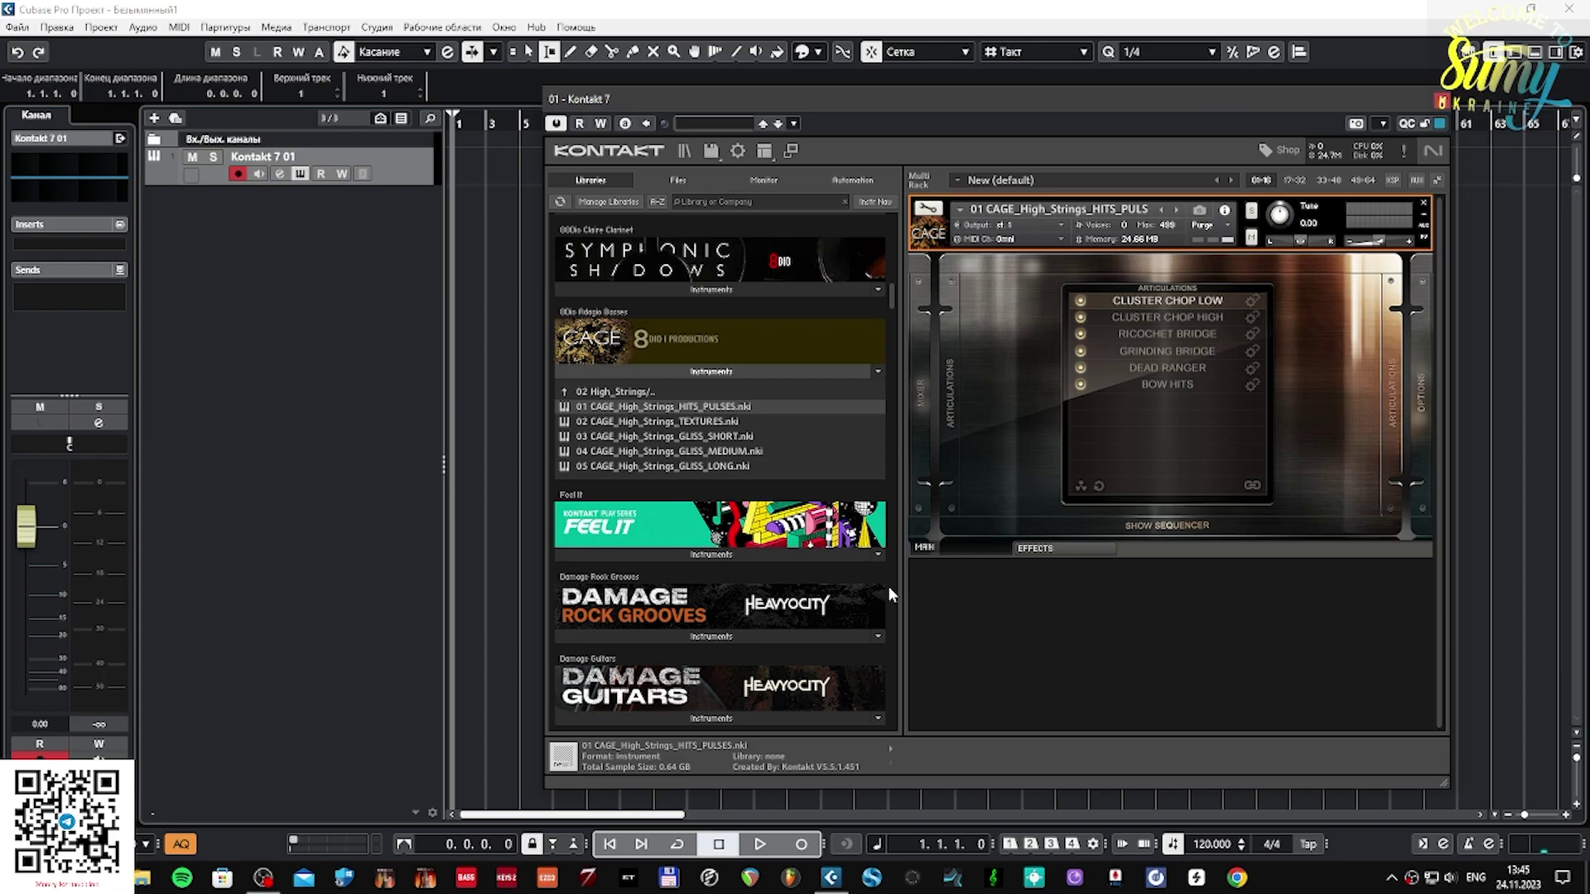
List the Damage Rock Grooves library's instruments and examine the details of Damage Rock Grooves.nki.
{"action": "left_click_drag", "start_coordinate": [891, 295], "coordinate": [892, 315]}
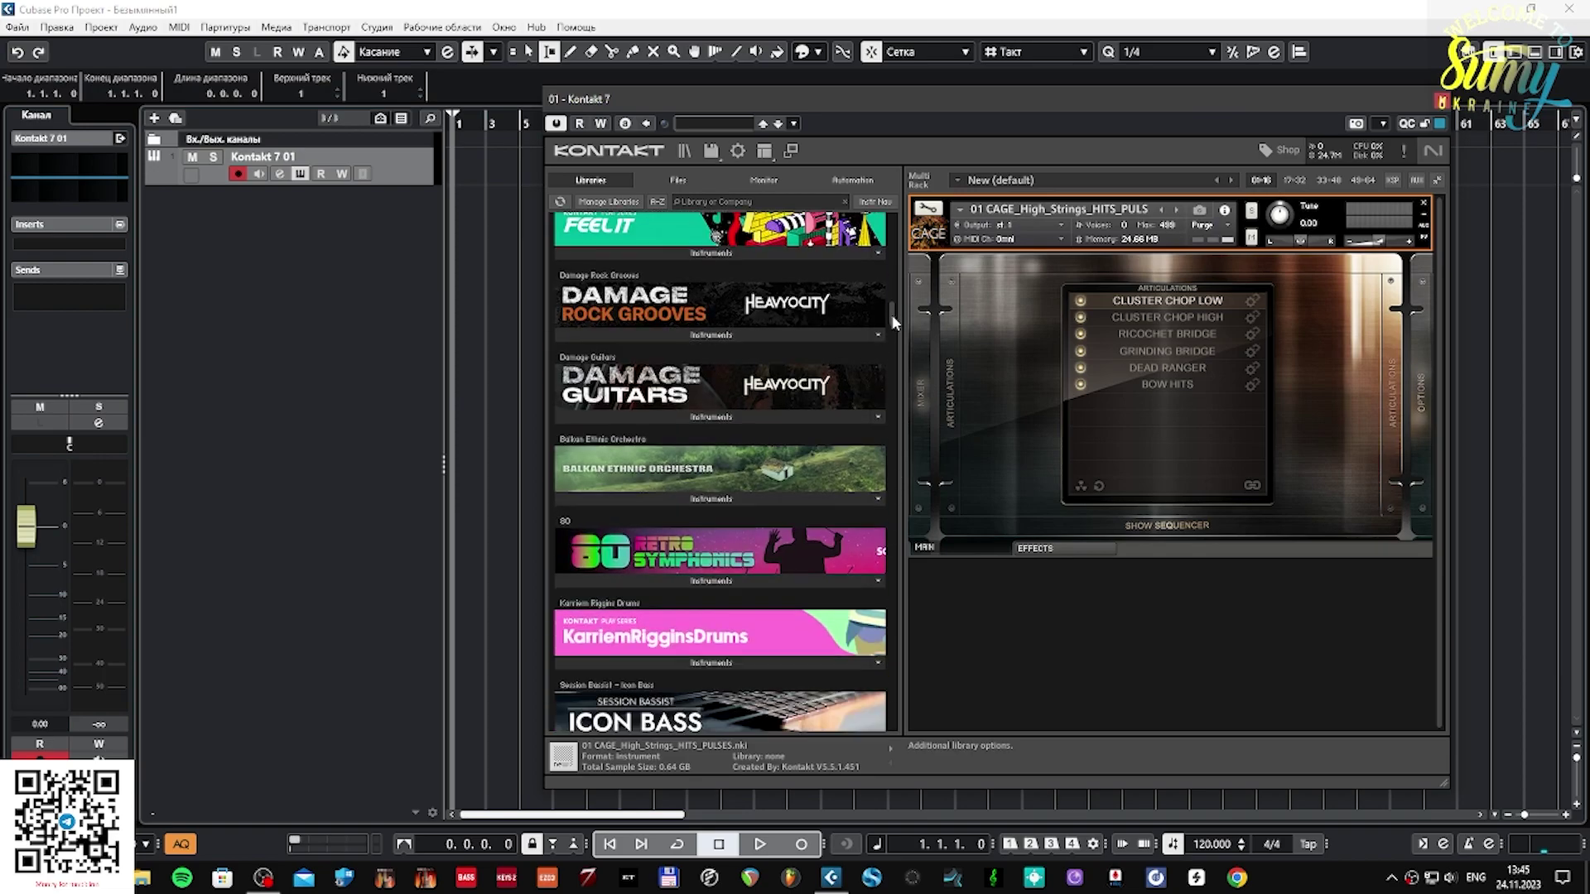
{"action": "left_click", "coordinate": [711, 334]}
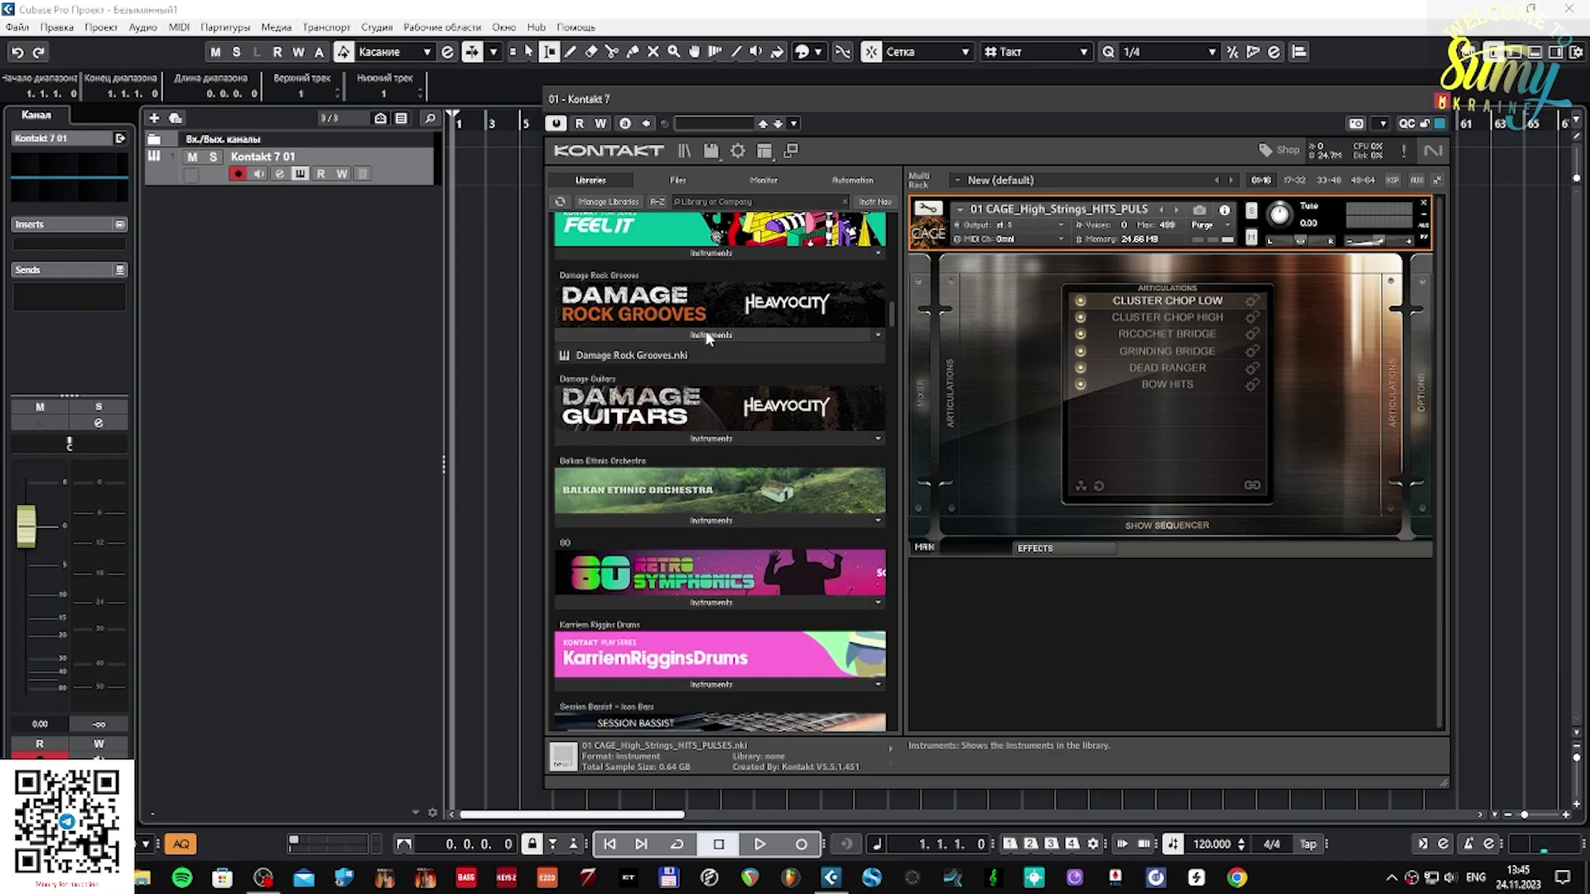
{"action": "left_click", "coordinate": [664, 354]}
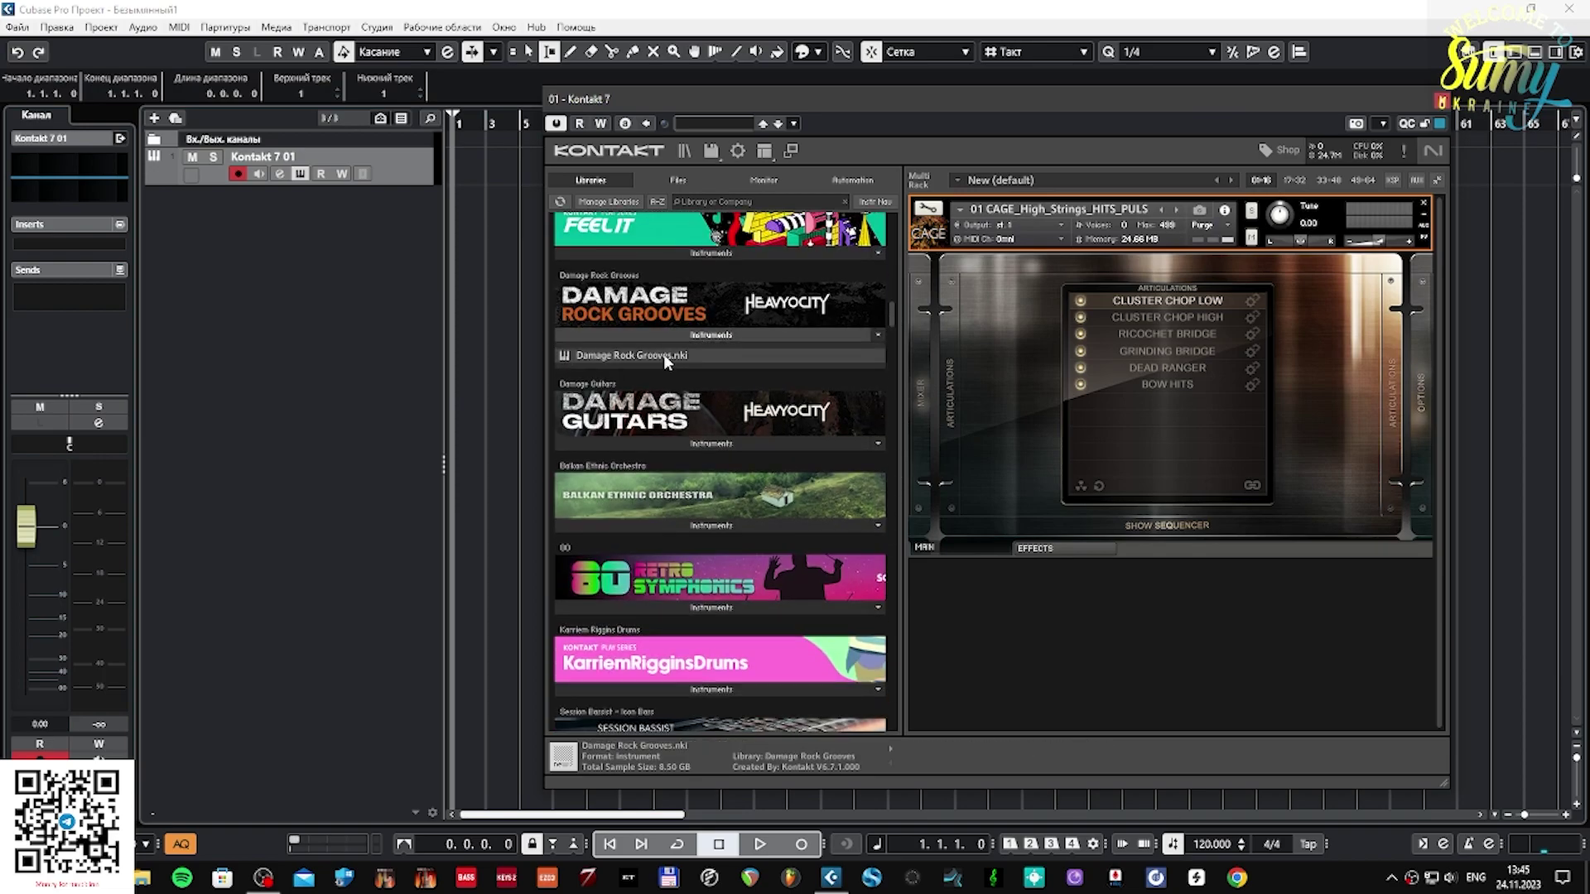
Load Quartet Ah Legato.nki from the Choir folder of Balkan Ethnic Orchestra and collapse all instruments in the rack.
{"action": "left_click", "coordinate": [712, 529]}
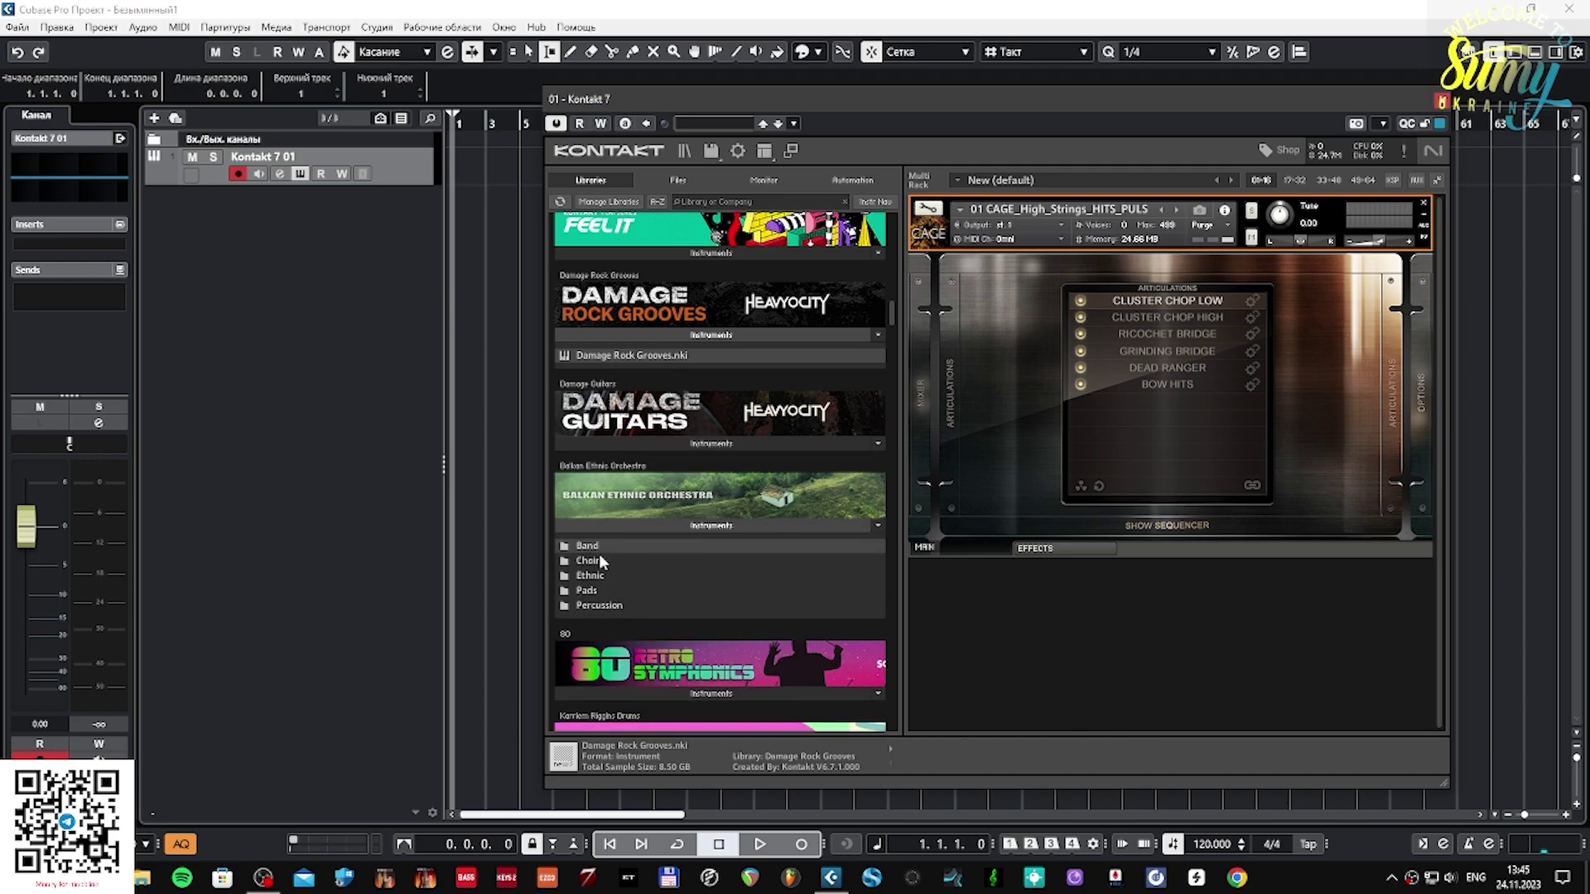
{"action": "left_click", "coordinate": [603, 562]}
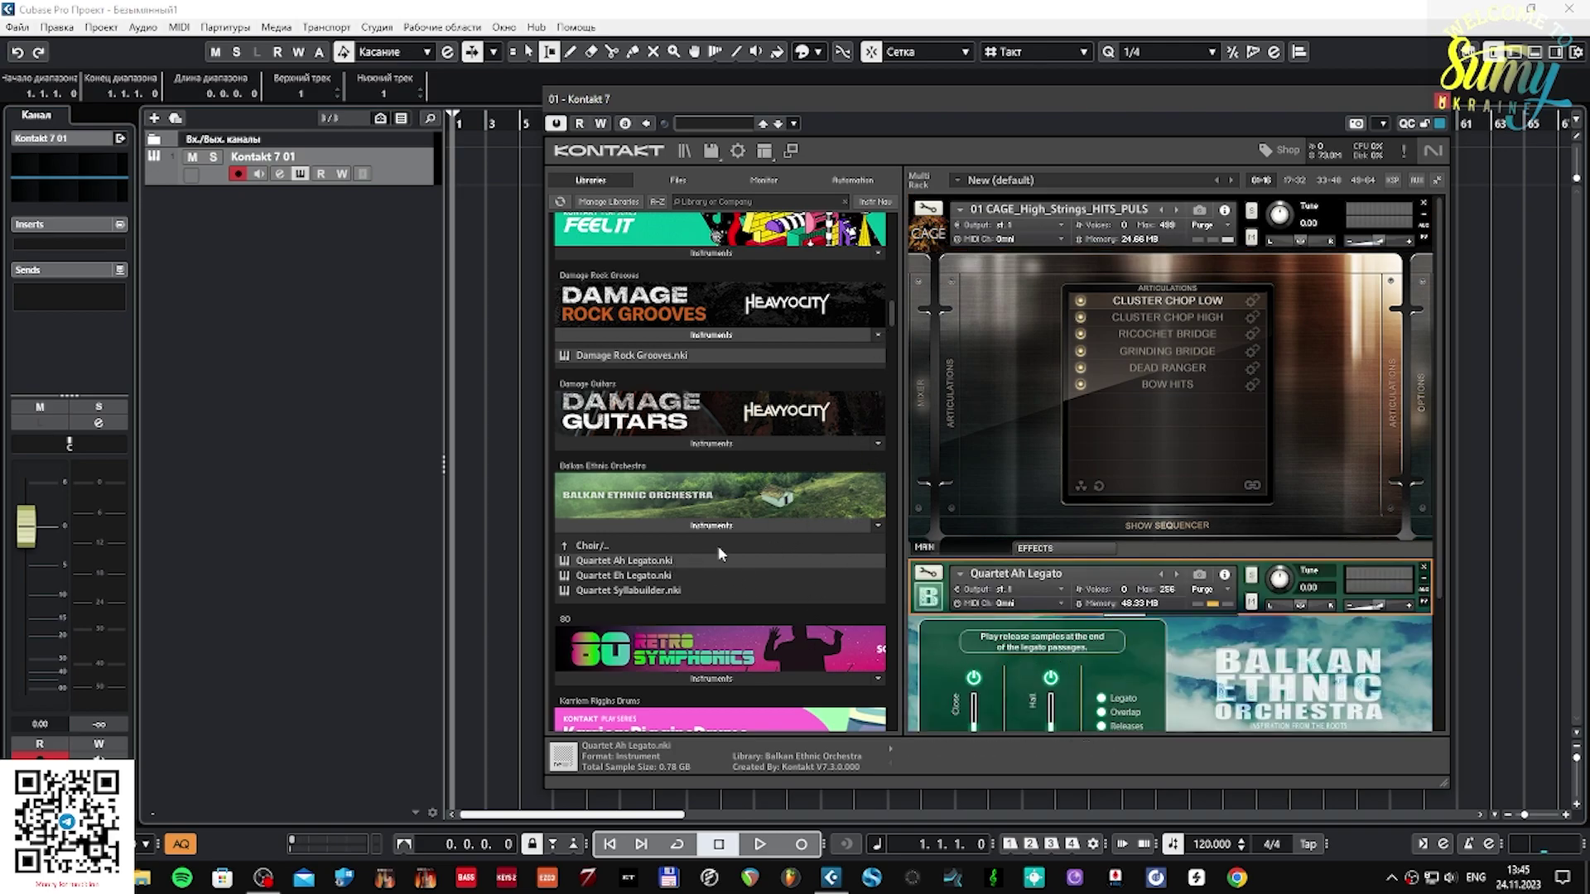
{"action": "scroll", "coordinate": [879, 374], "scroll_direction": "down", "scroll_amount": 3}
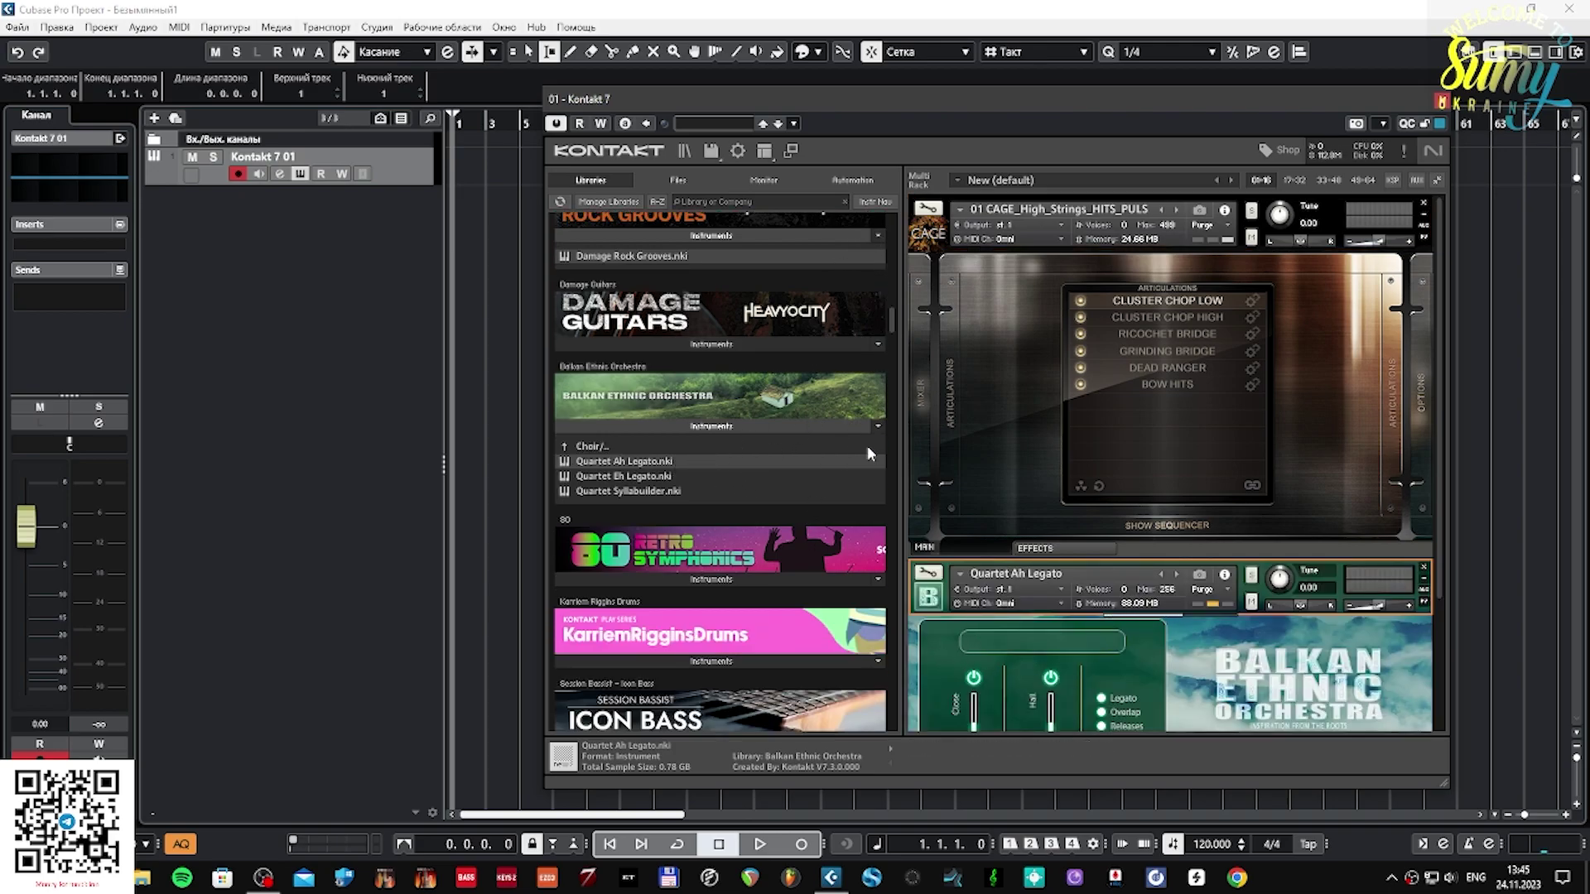
{"action": "scroll", "coordinate": [1031, 582], "scroll_direction": "down", "scroll_amount": 1}
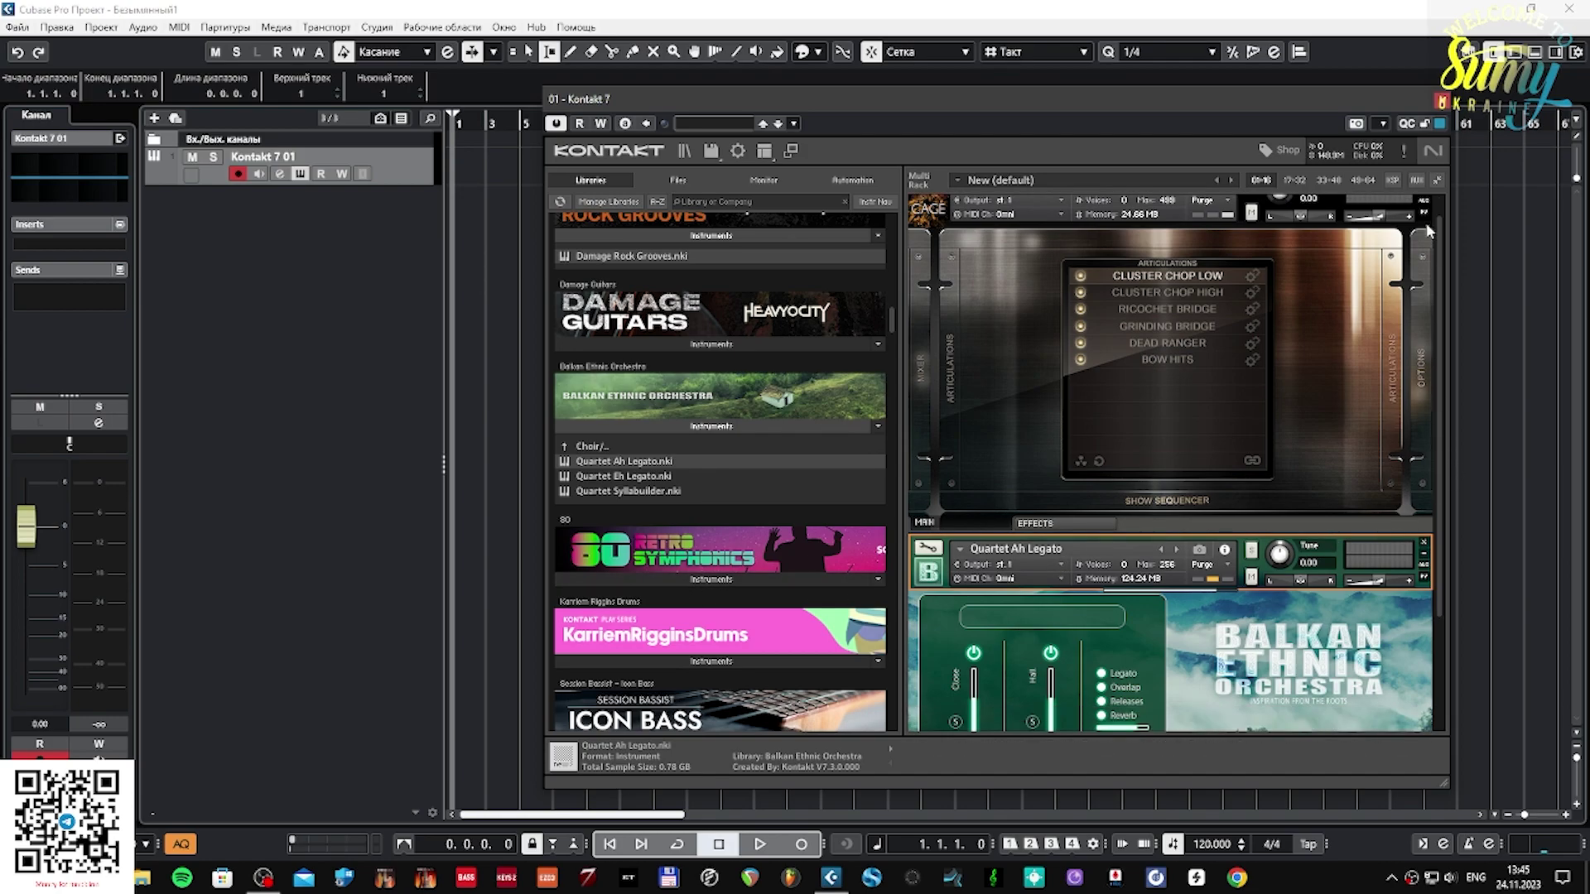
{"action": "left_click", "coordinate": [1438, 180]}
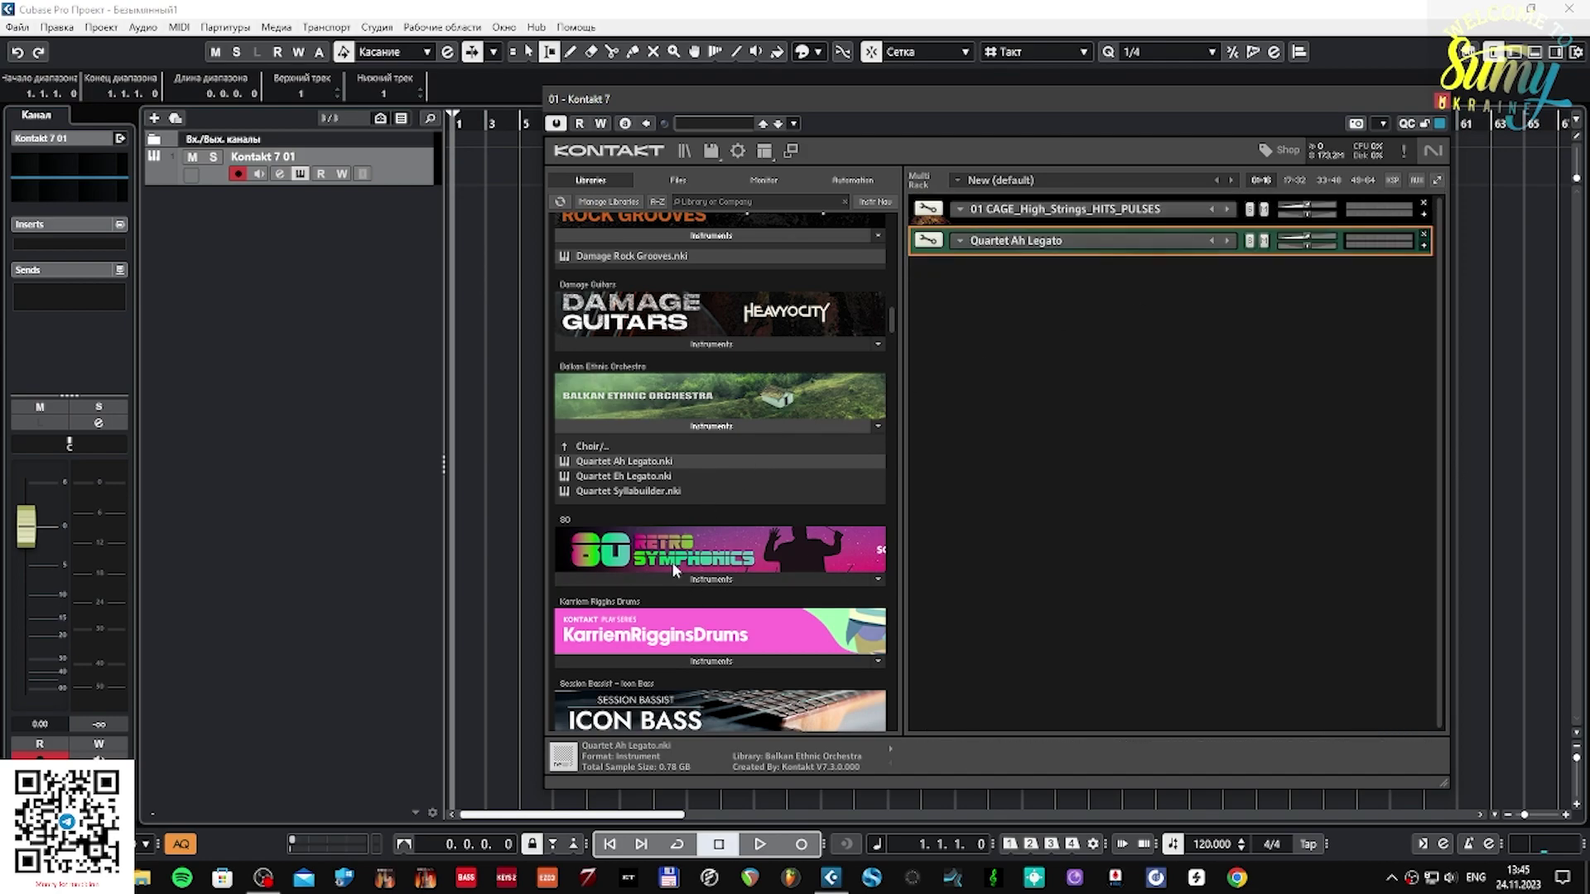
Load 80.nki from the 80 Retro Symphonics library as another instrument in the rack.
{"action": "left_click", "coordinate": [710, 579]}
{"action": "left_click_drag", "start_coordinate": [593, 600], "coordinate": [1083, 558]}
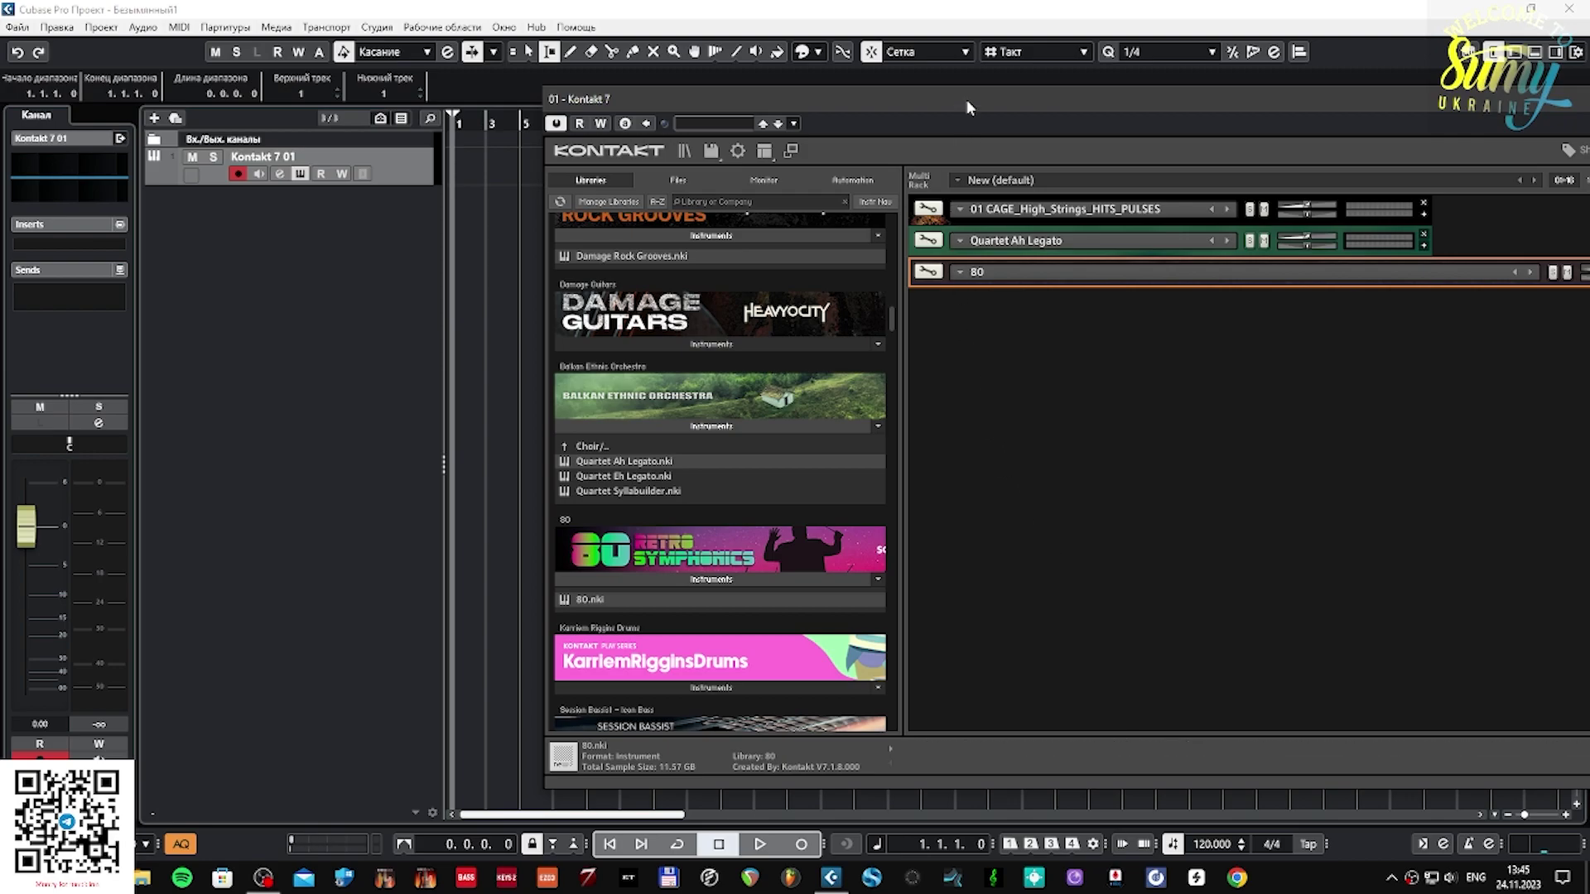
{"action": "left_click_drag", "start_coordinate": [966, 100], "coordinate": [862, 101]}
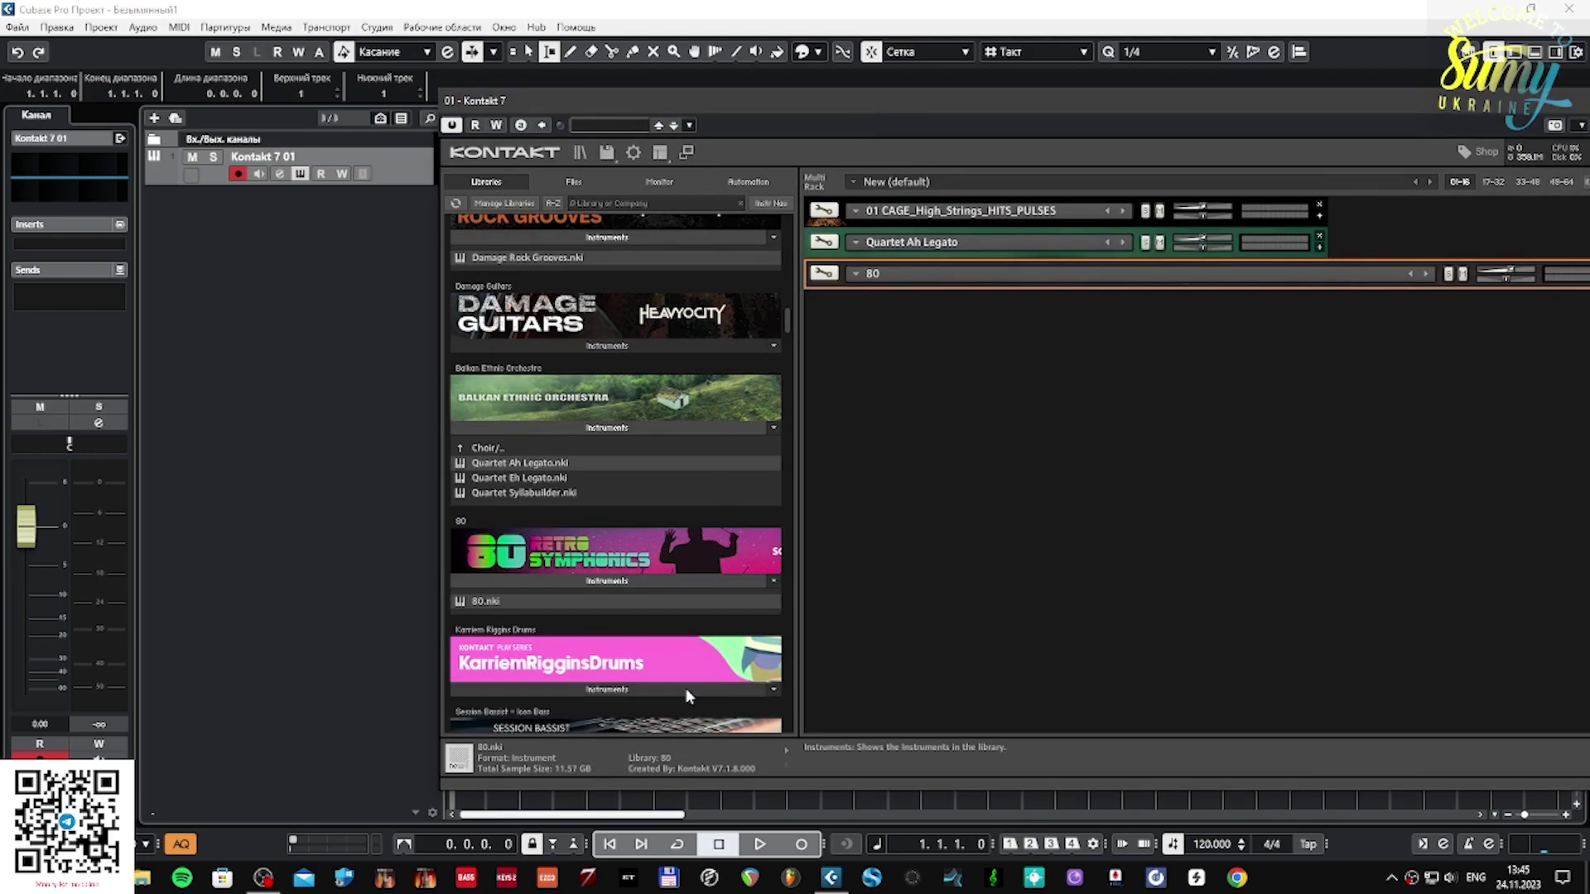
Load Karriem Riggins Drums.nki into the rack and reposition the Kontakt window so the whole rack fits on screen.
{"action": "left_click", "coordinate": [632, 689]}
{"action": "scroll", "coordinate": [648, 641], "scroll_direction": "down", "scroll_amount": 3}
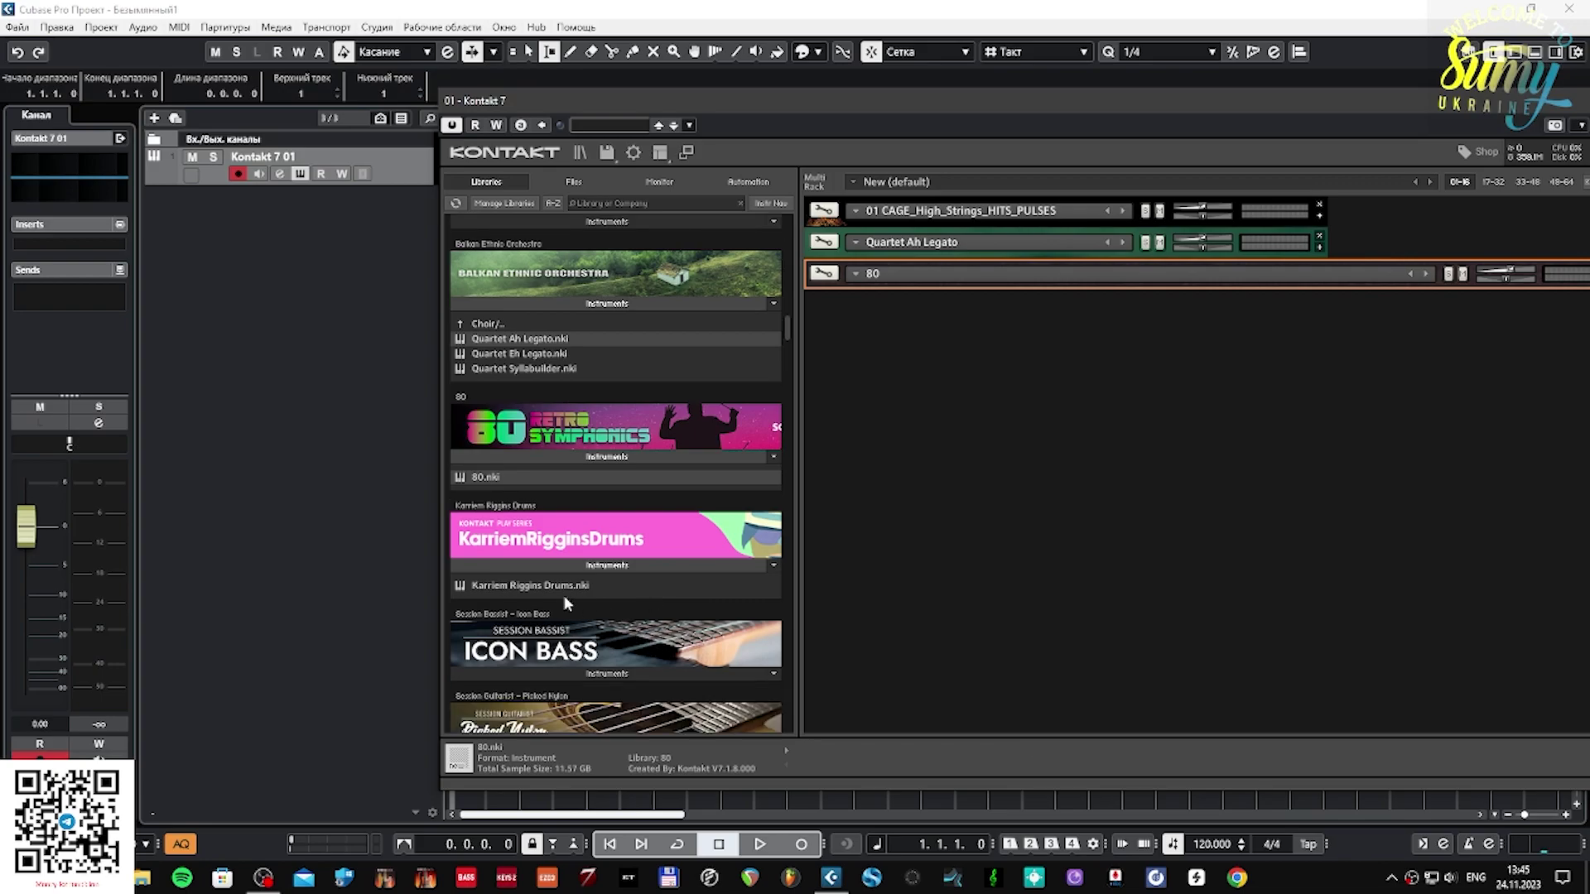
{"action": "left_click_drag", "start_coordinate": [558, 585], "coordinate": [1125, 537]}
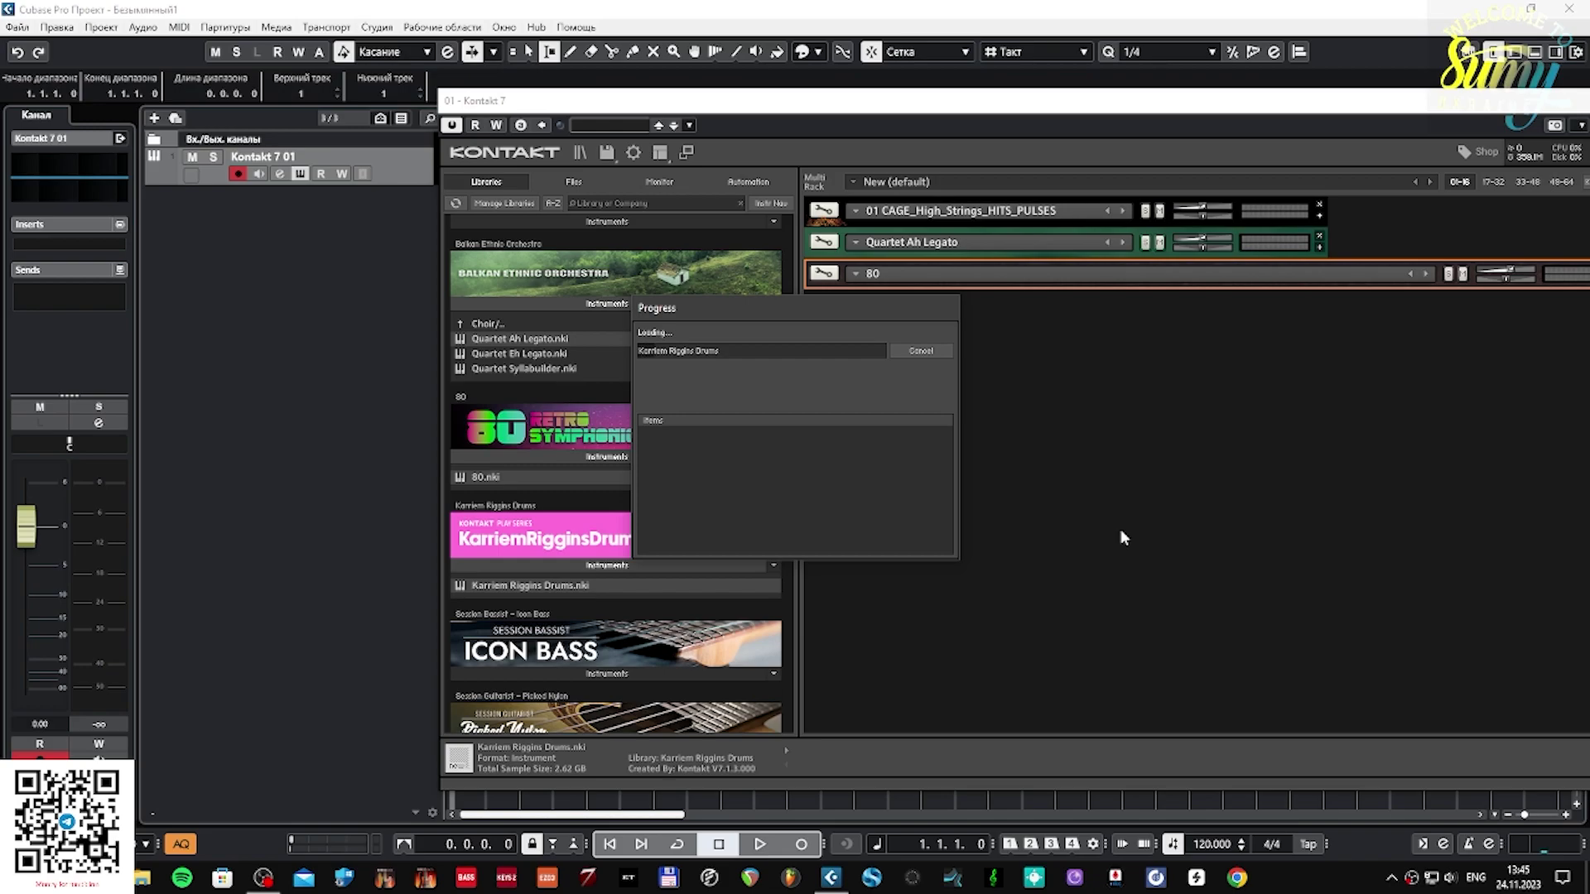
{"action": "left_click_drag", "start_coordinate": [748, 316], "coordinate": [1053, 385]}
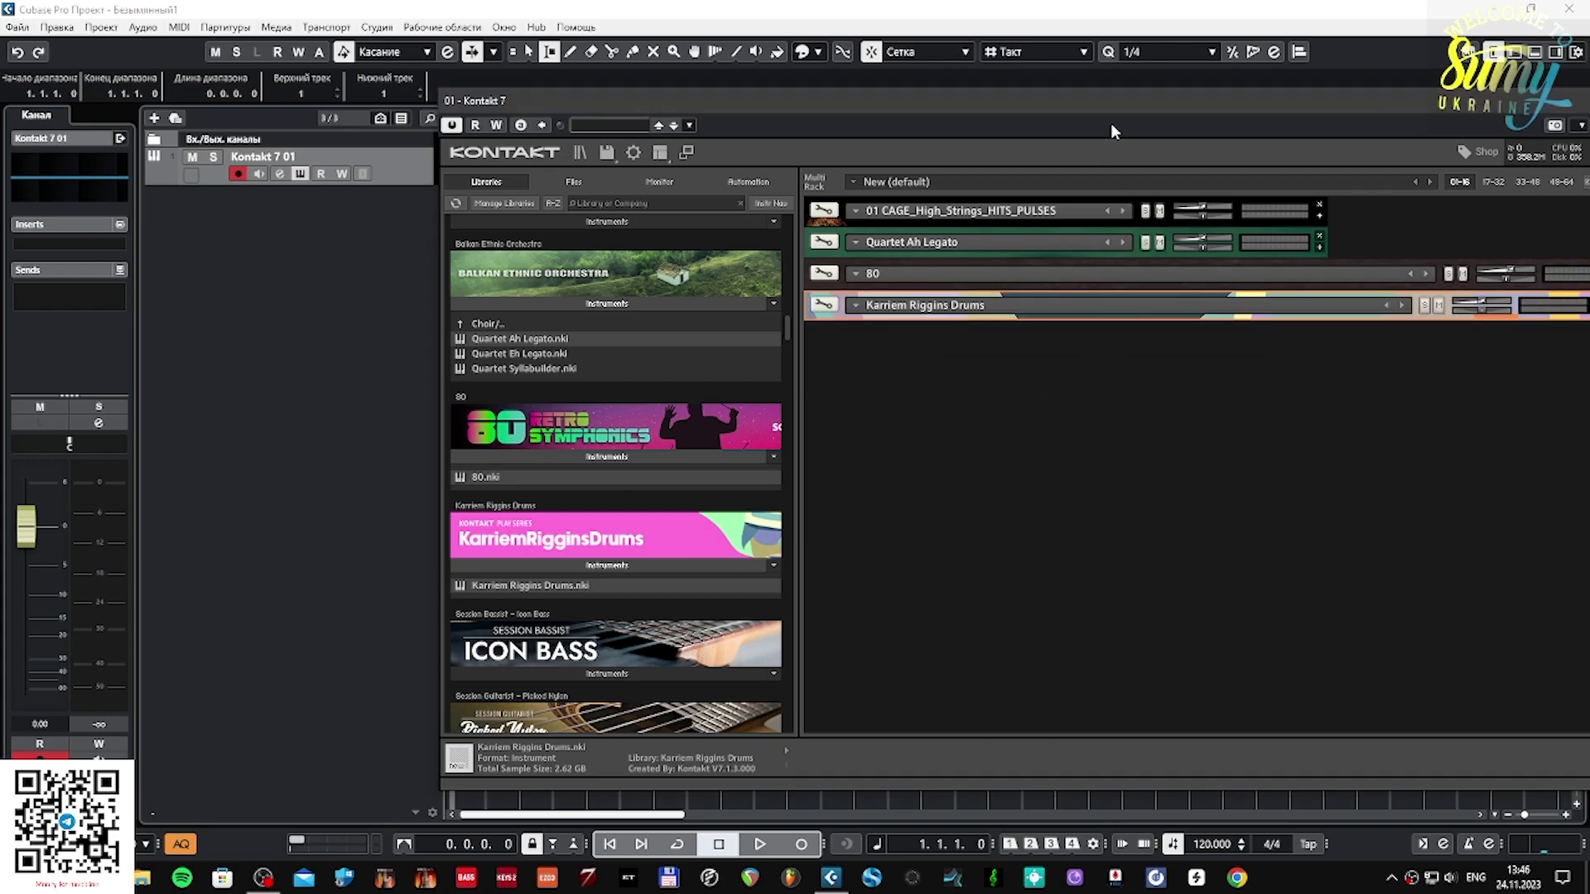
{"action": "left_click_drag", "start_coordinate": [1120, 102], "coordinate": [981, 94]}
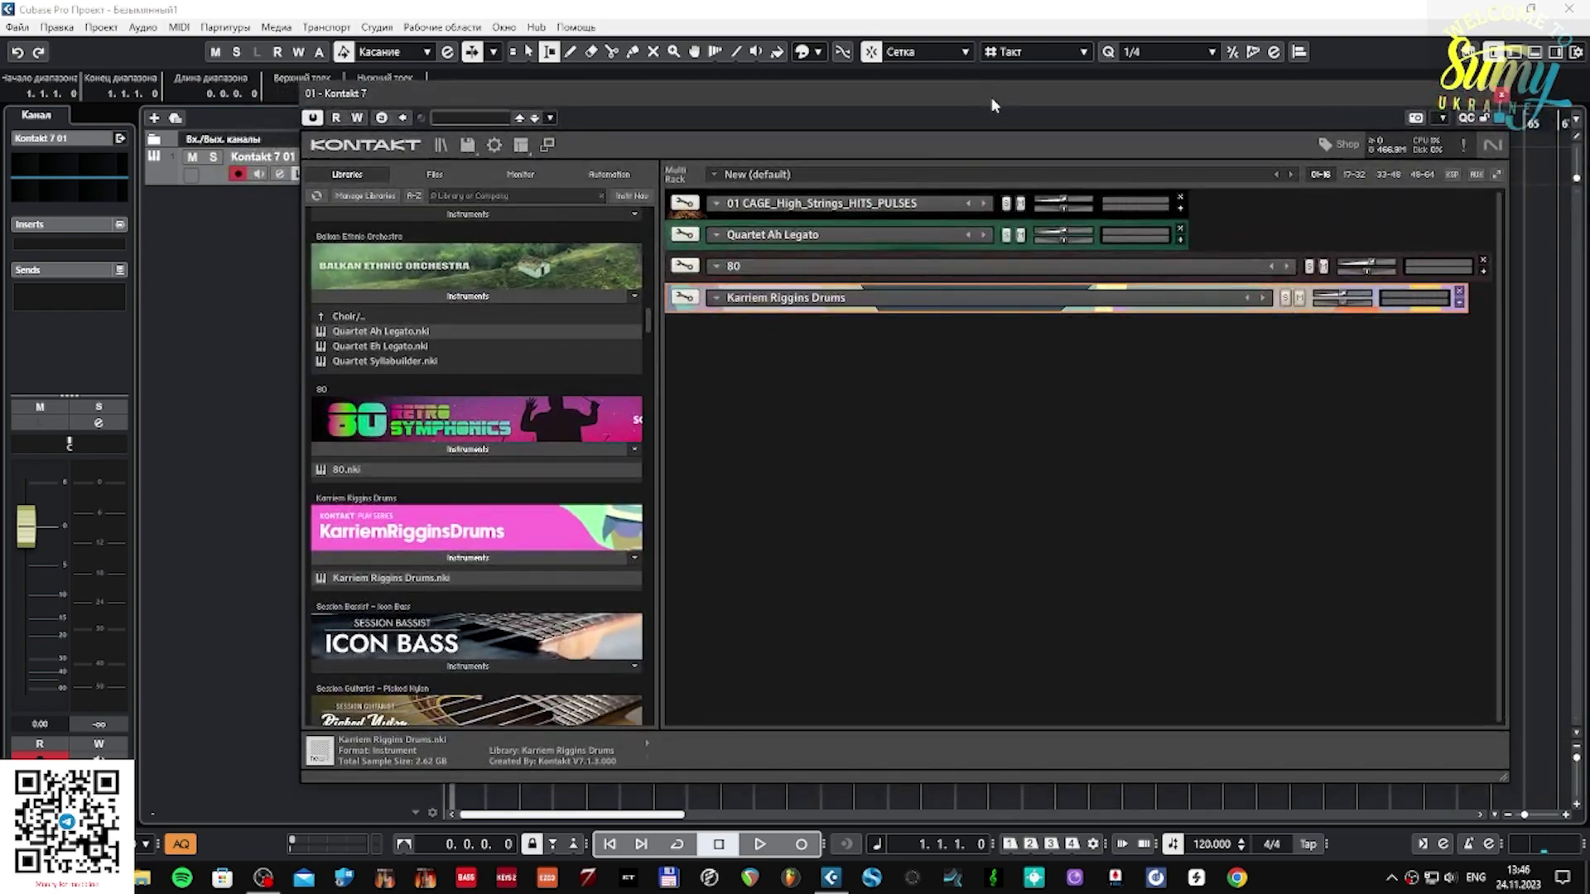
Expand all rack instruments to examine their full interfaces, and collapse them again.
{"action": "left_click", "coordinate": [1498, 174]}
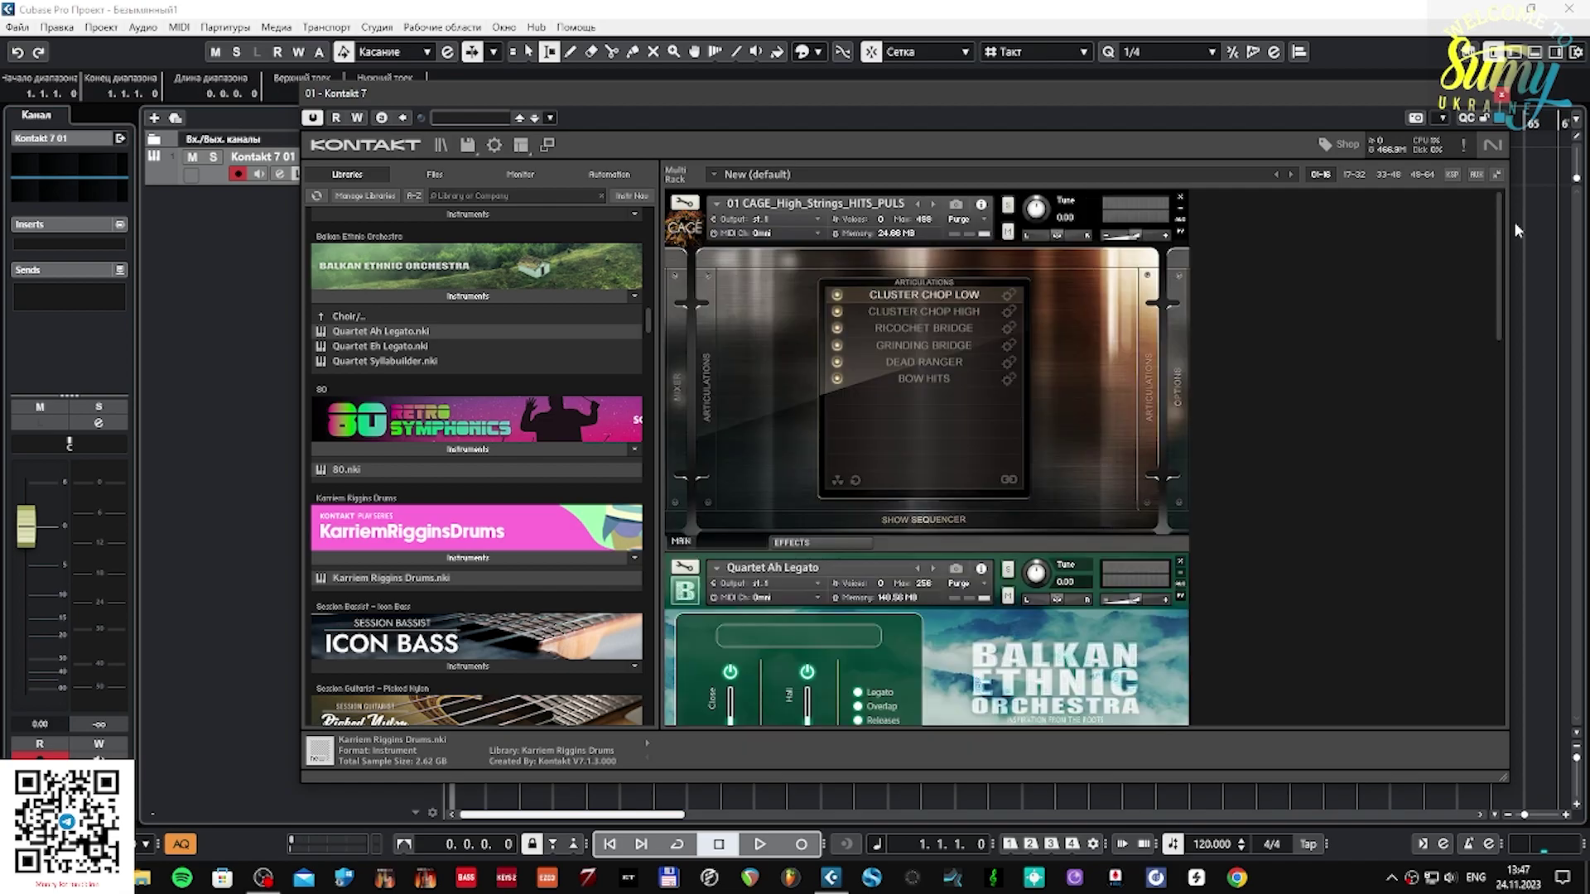
{"action": "mouse_move", "coordinate": [1497, 250]}
{"action": "left_mouse_down"}
{"action": "mouse_move", "coordinate": [1483, 678]}
{"action": "mouse_move", "coordinate": [1486, 228]}
{"action": "left_mouse_up"}
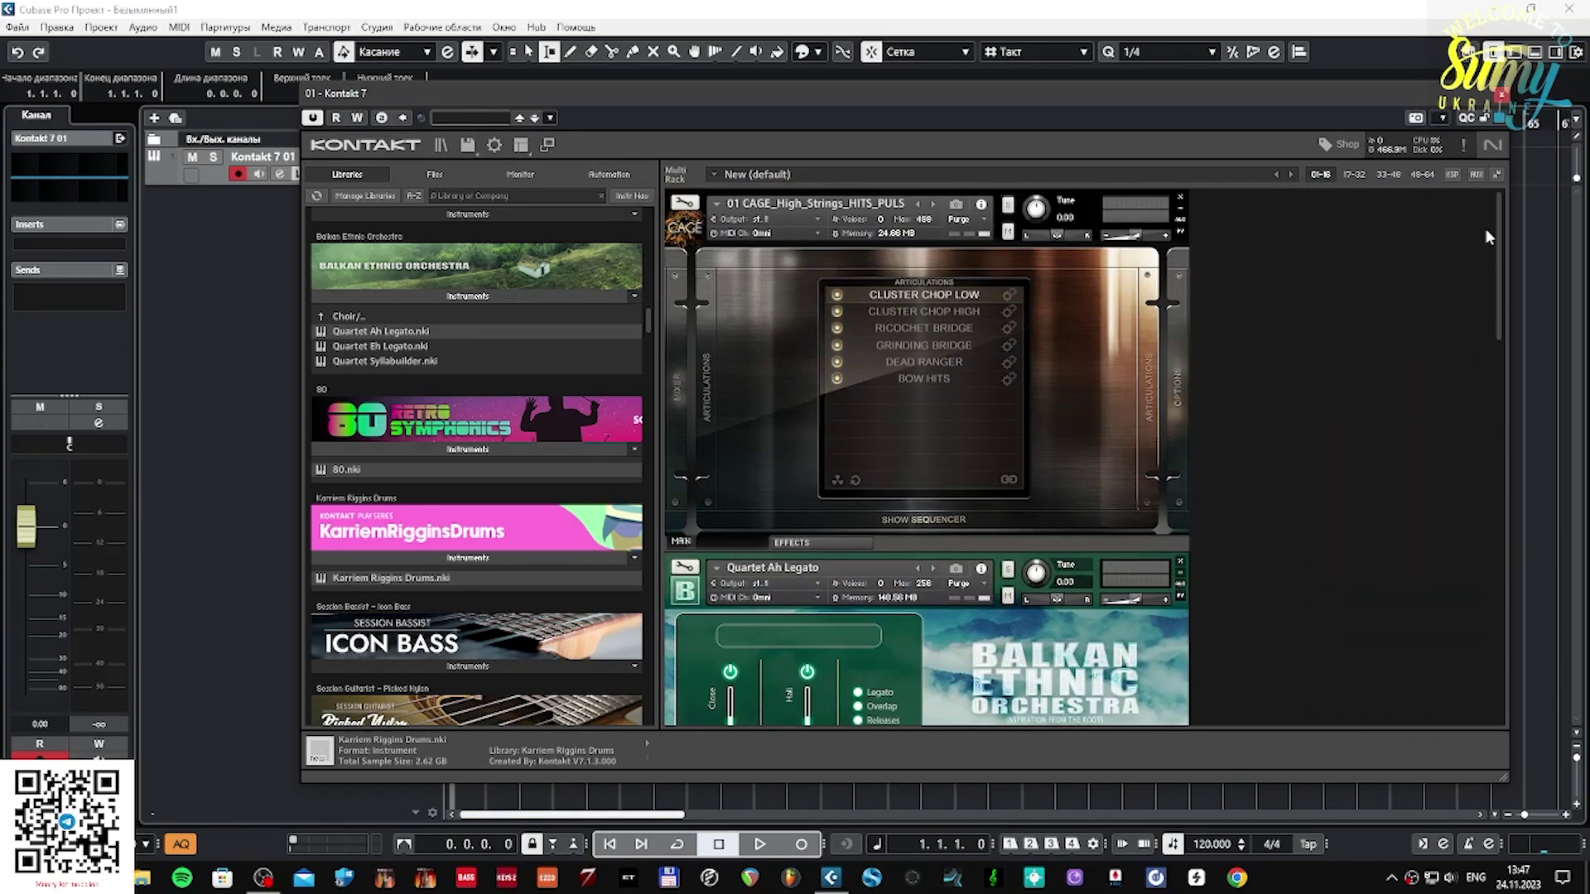
{"action": "left_click", "coordinate": [1496, 179]}
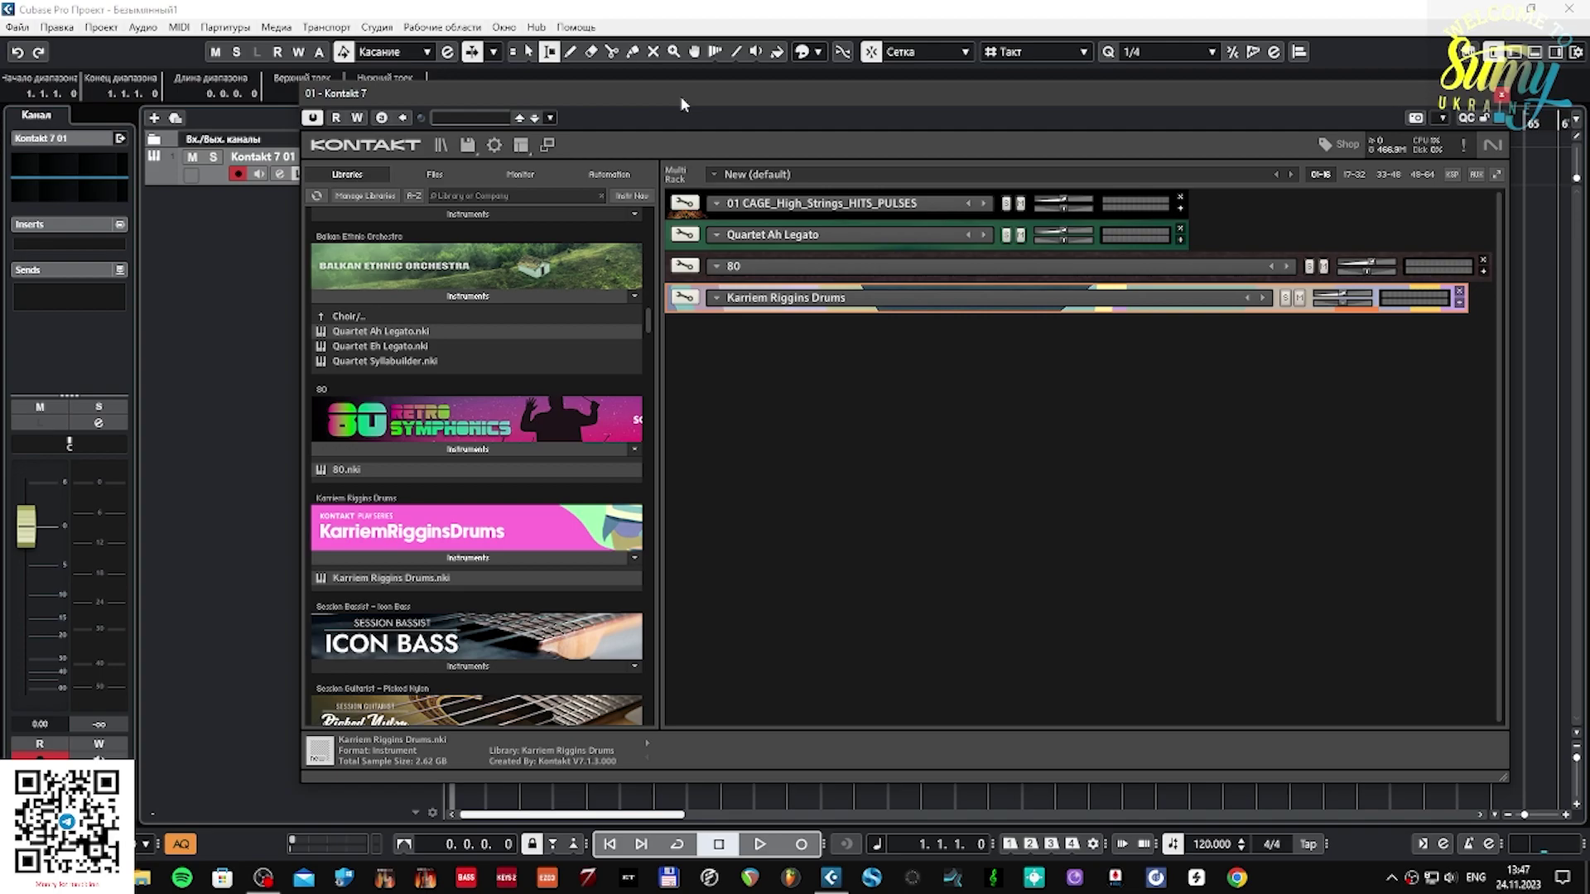
Add four MIDI tracks named kt, with All MIDI Inputs as input and Kontakt 7 as the MIDI output on channel 1.
{"action": "left_click_drag", "start_coordinate": [680, 96], "coordinate": [755, 83]}
{"action": "left_click_drag", "start_coordinate": [568, 81], "coordinate": [761, 104]}
{"action": "right_click", "coordinate": [399, 160]}
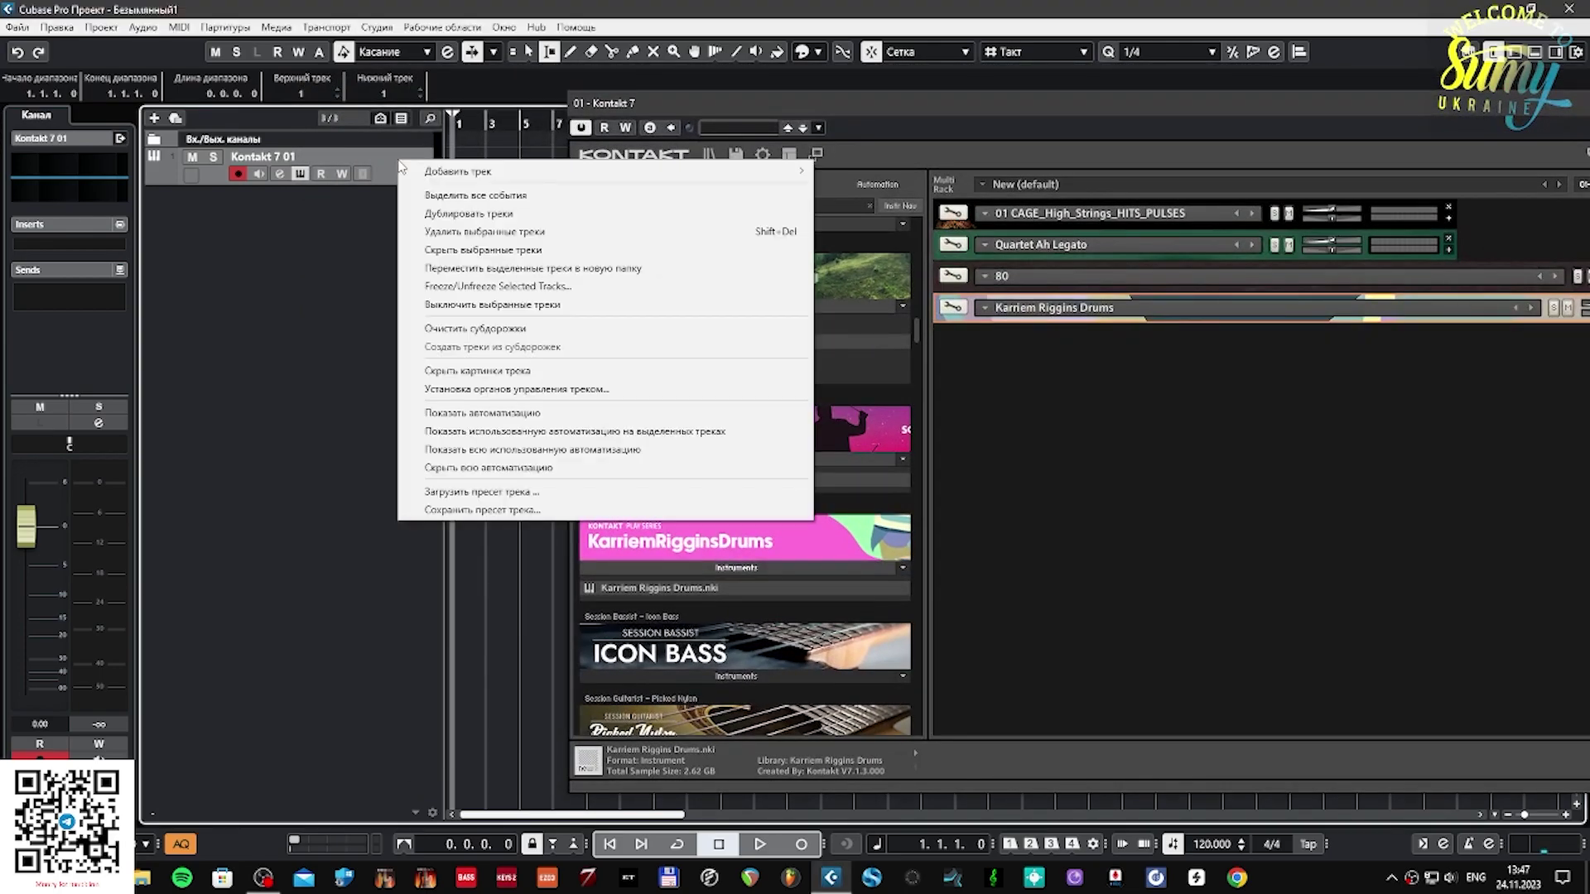
{"action": "mouse_move", "coordinate": [572, 171]}
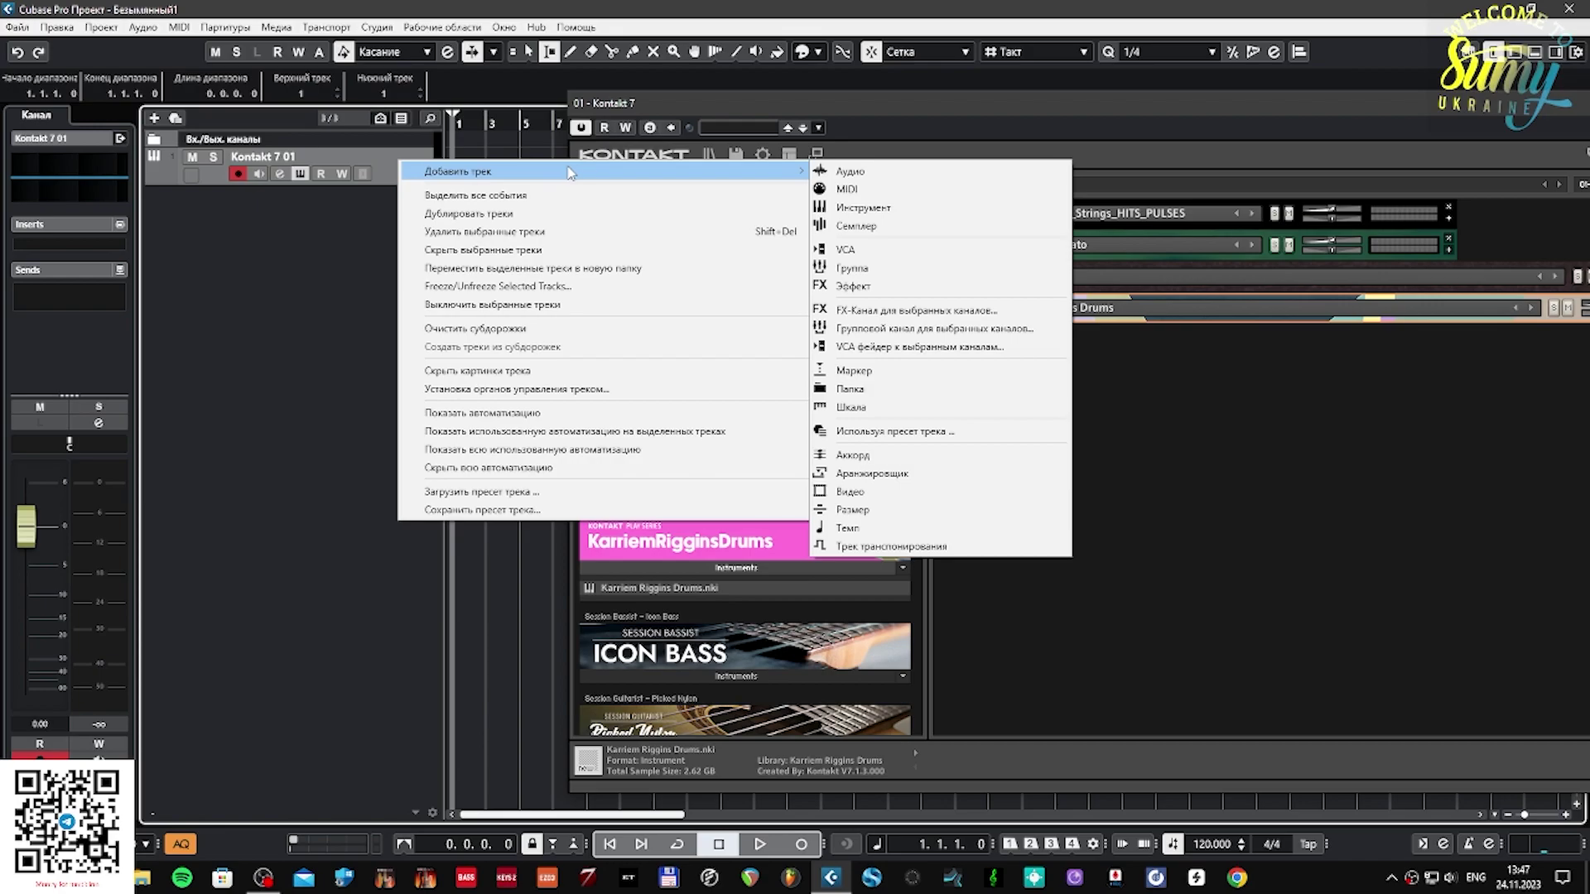
{"action": "left_click", "coordinate": [866, 190]}
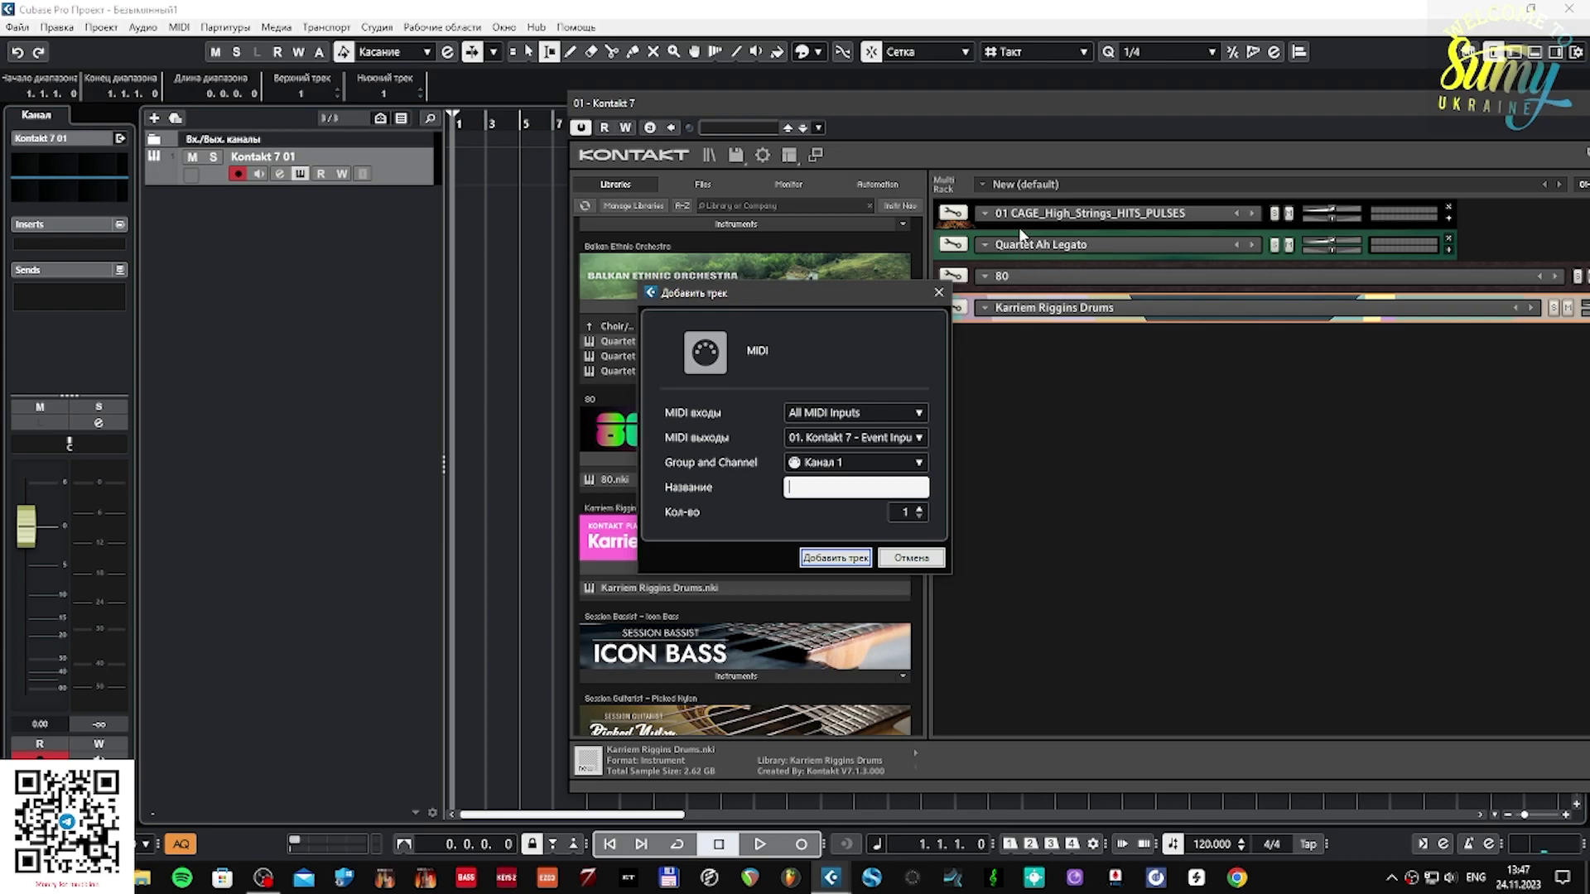
{"action": "left_click", "coordinate": [917, 509]}
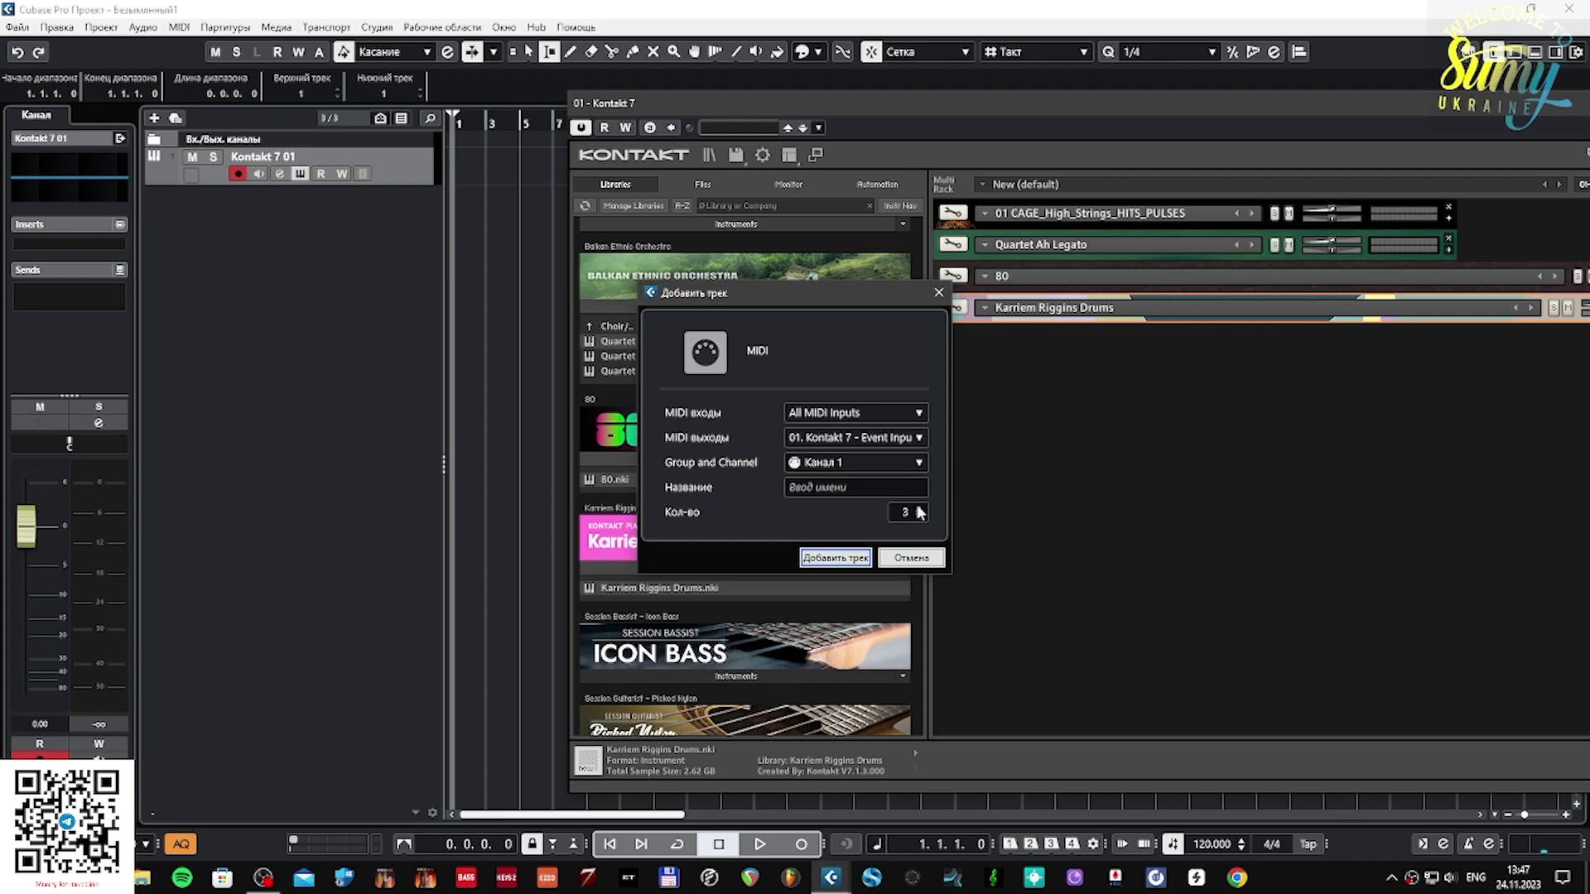
{"action": "left_click", "coordinate": [830, 487]}
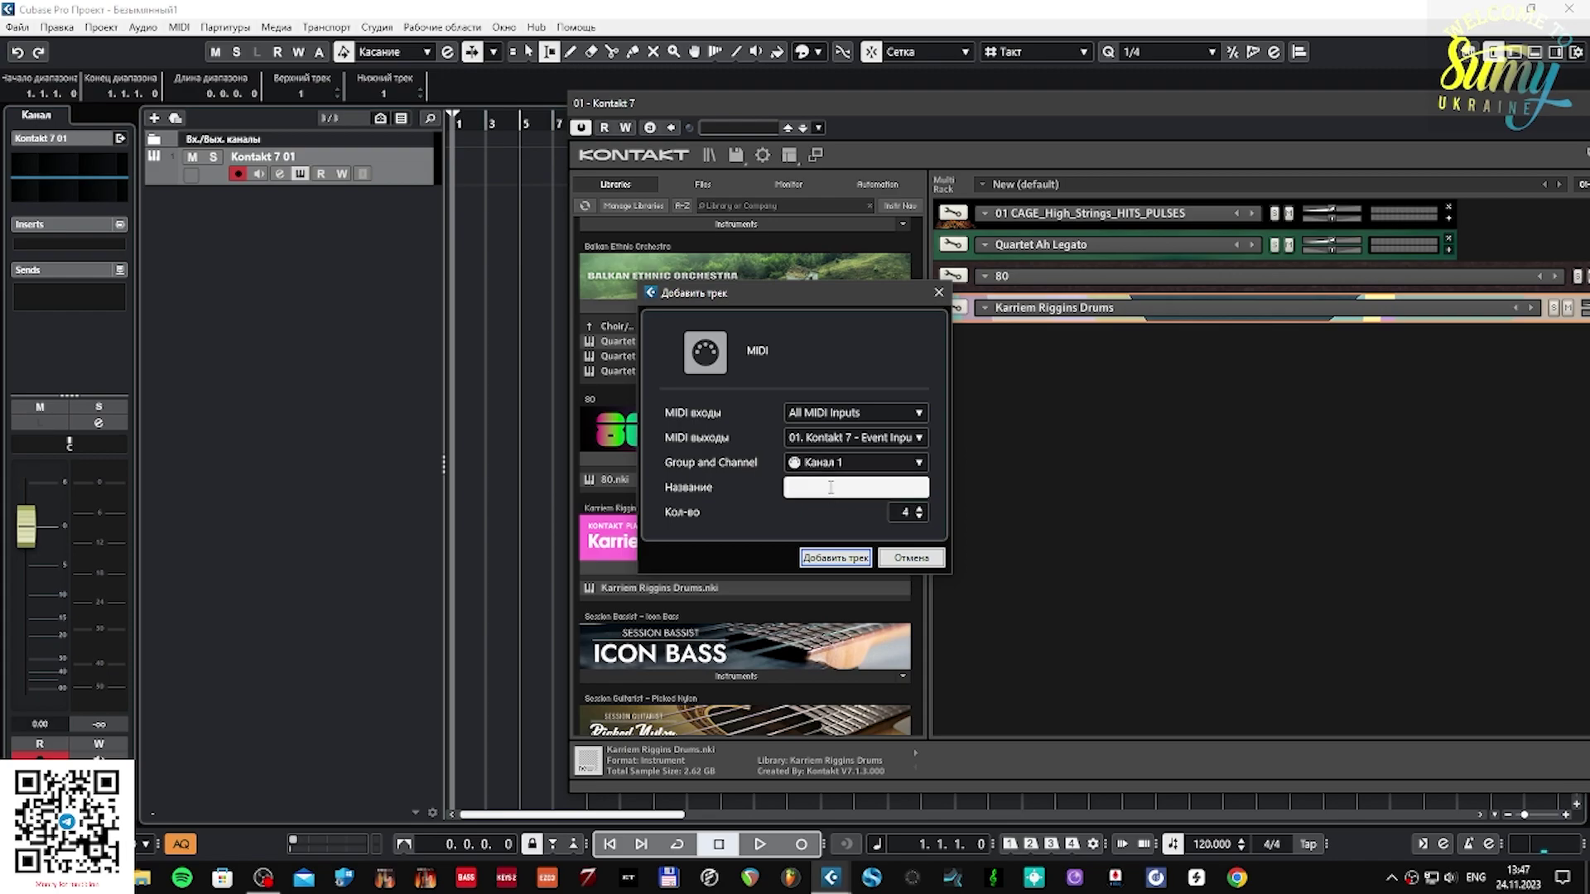
{"action": "type", "text": "kt"}
{"action": "left_click", "coordinate": [830, 558]}
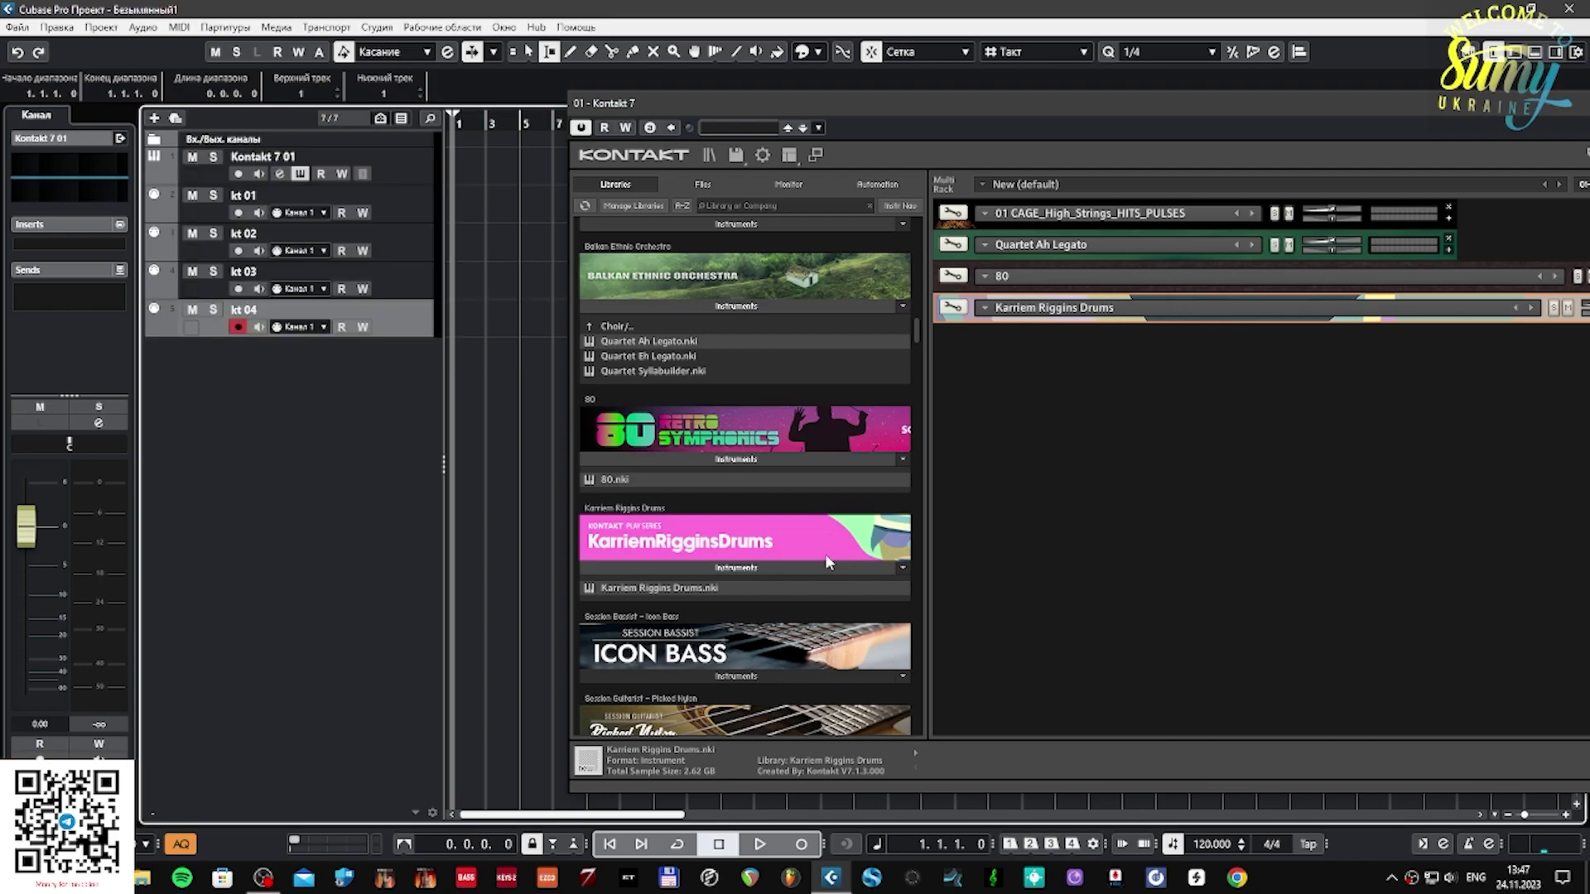
Show the on-screen keyboard and the Outputs section in Kontakt, with its window placed beside the track list.
{"action": "left_click_drag", "start_coordinate": [725, 109], "coordinate": [623, 122]}
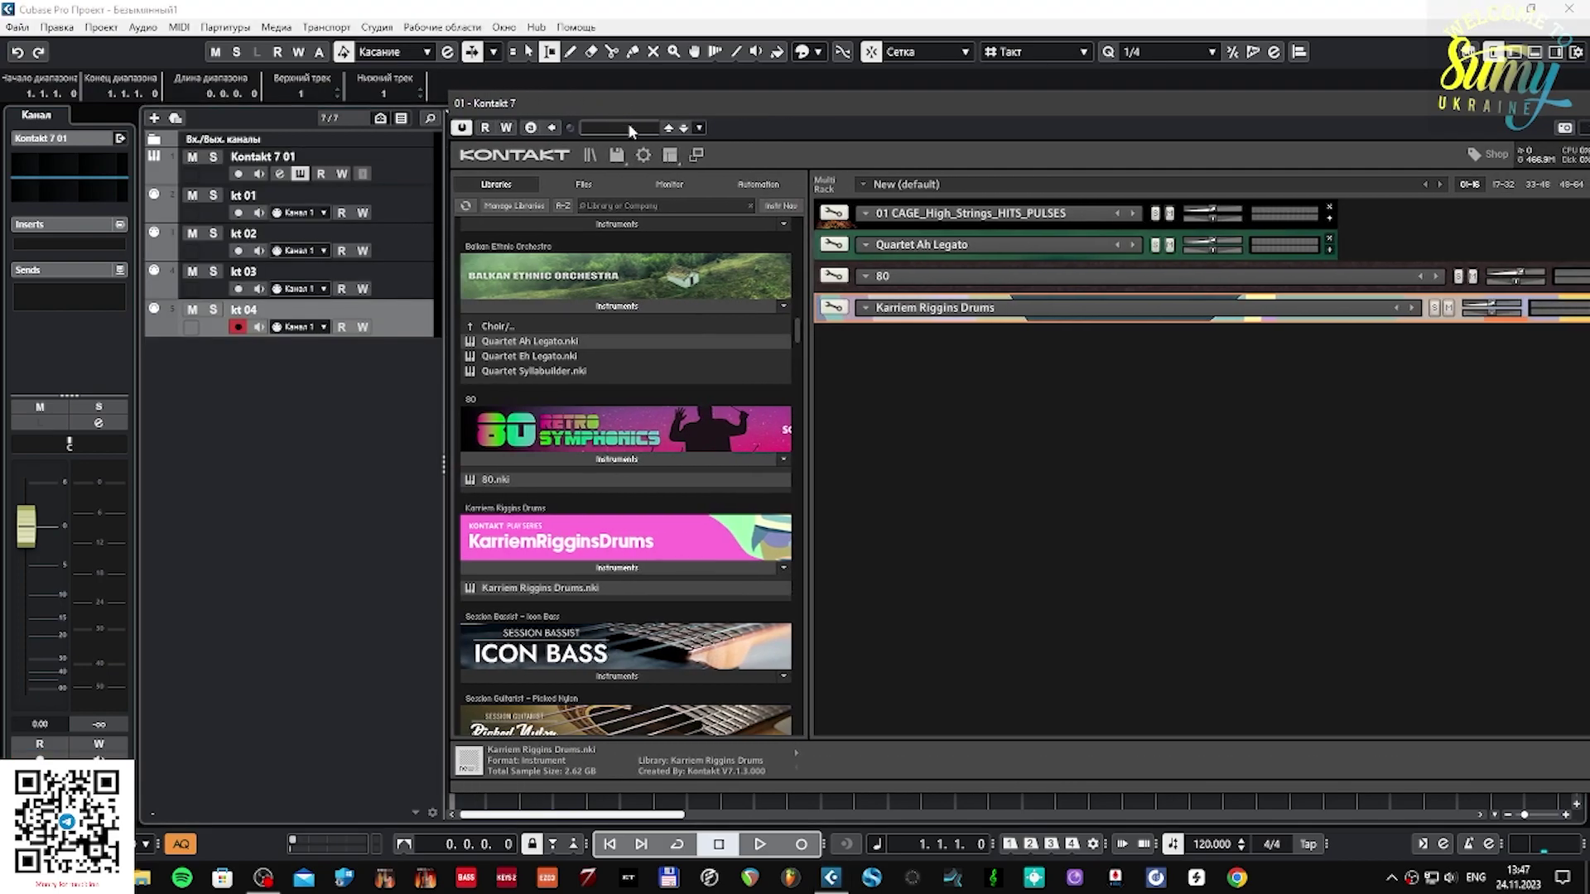
{"action": "left_click", "coordinate": [669, 157]}
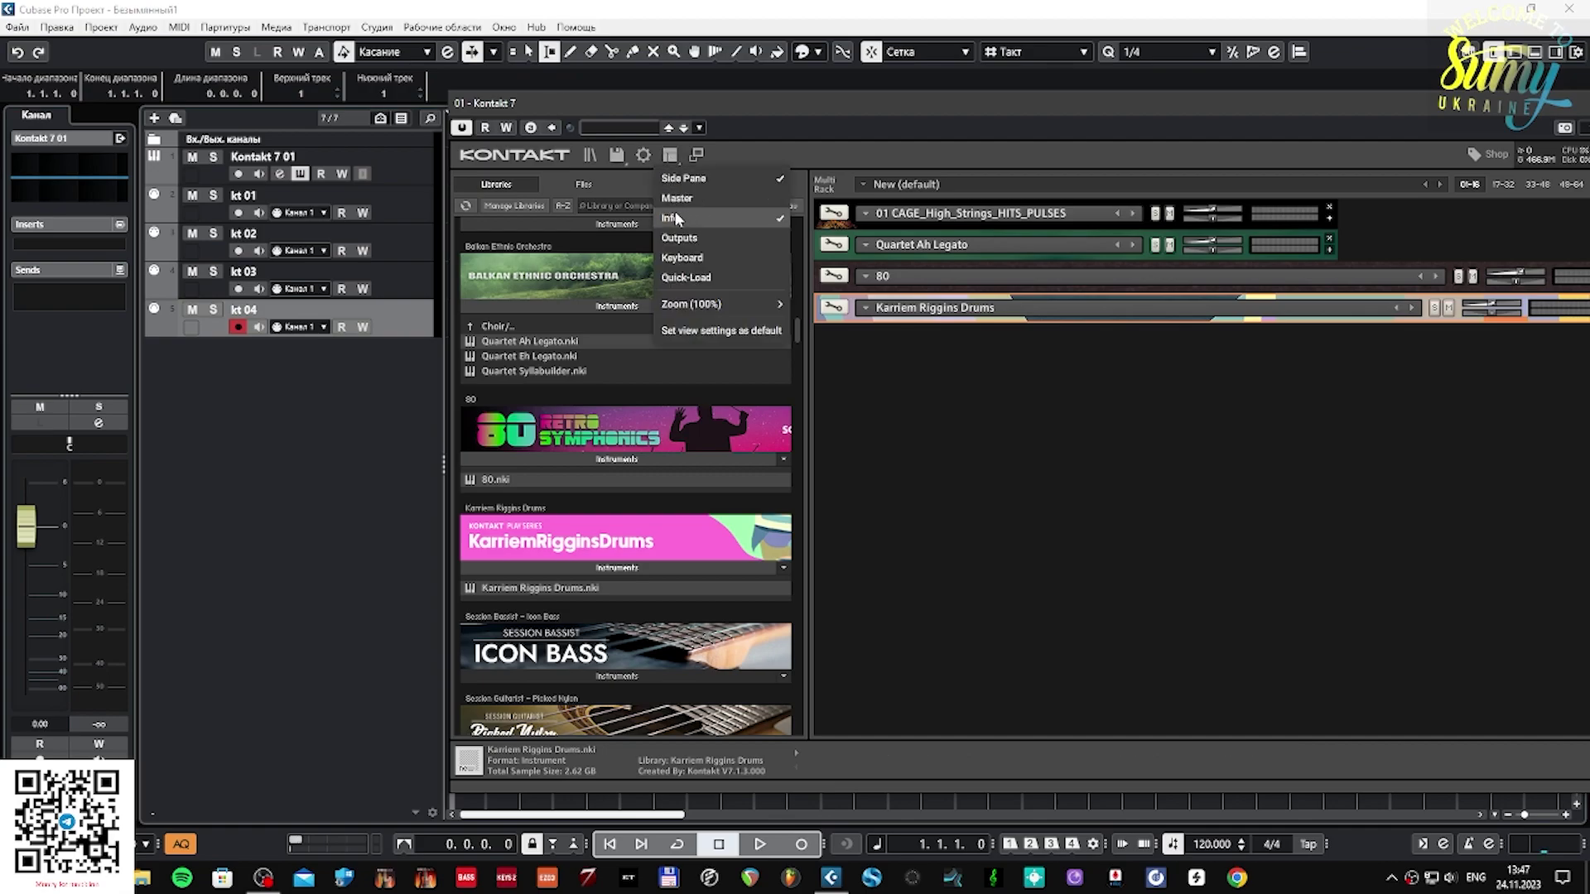
{"action": "left_click", "coordinate": [692, 260]}
{"action": "left_click", "coordinate": [670, 156]}
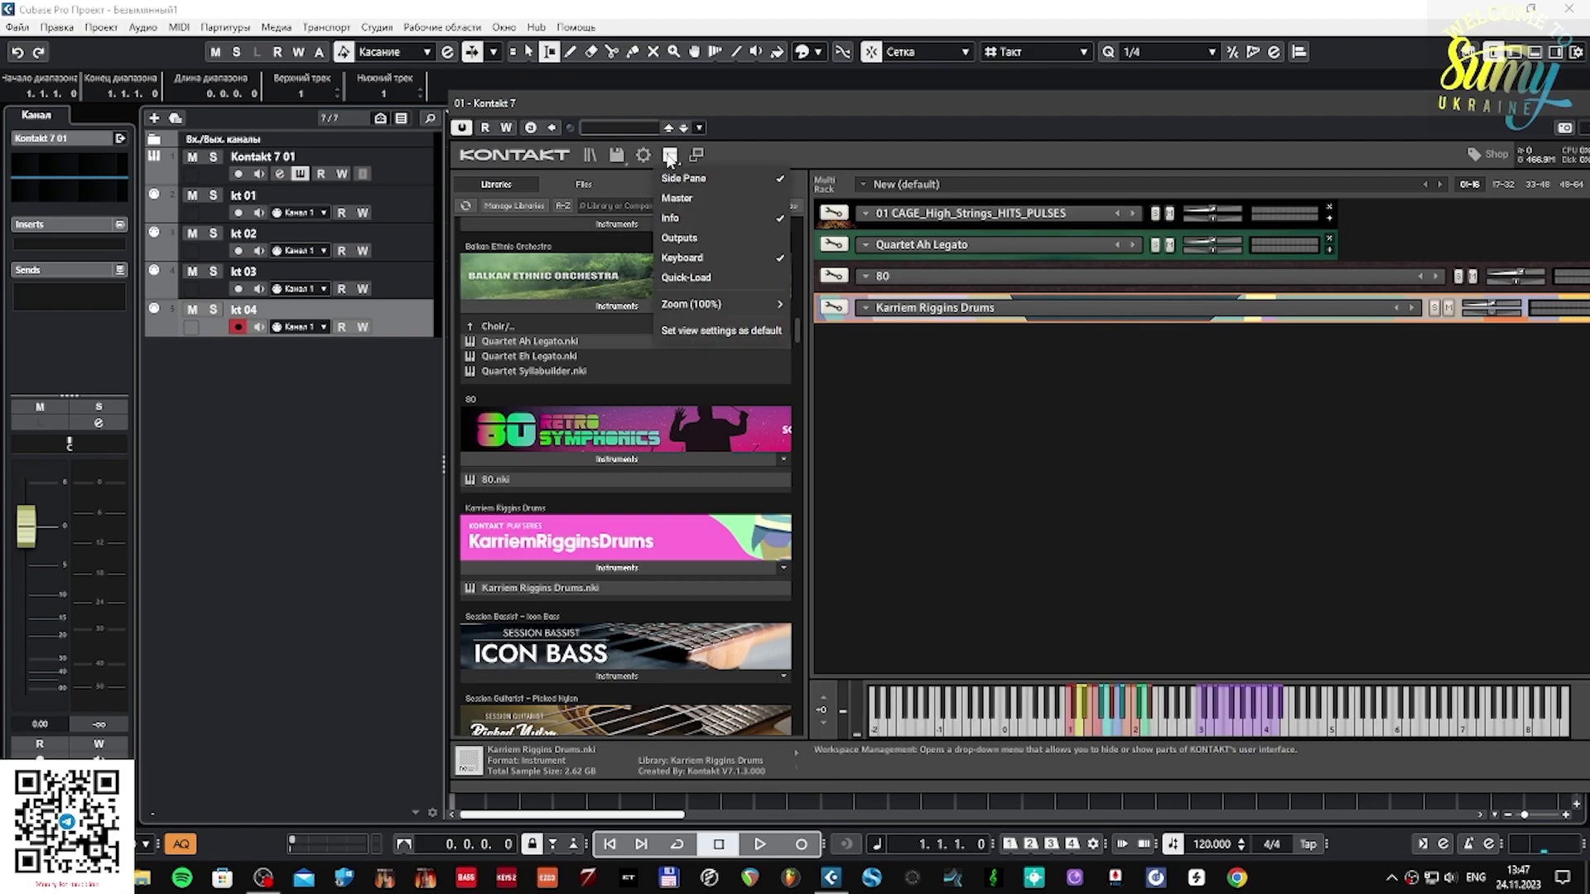
{"action": "left_click", "coordinate": [697, 240]}
{"action": "left_click_drag", "start_coordinate": [767, 96], "coordinate": [691, 116]}
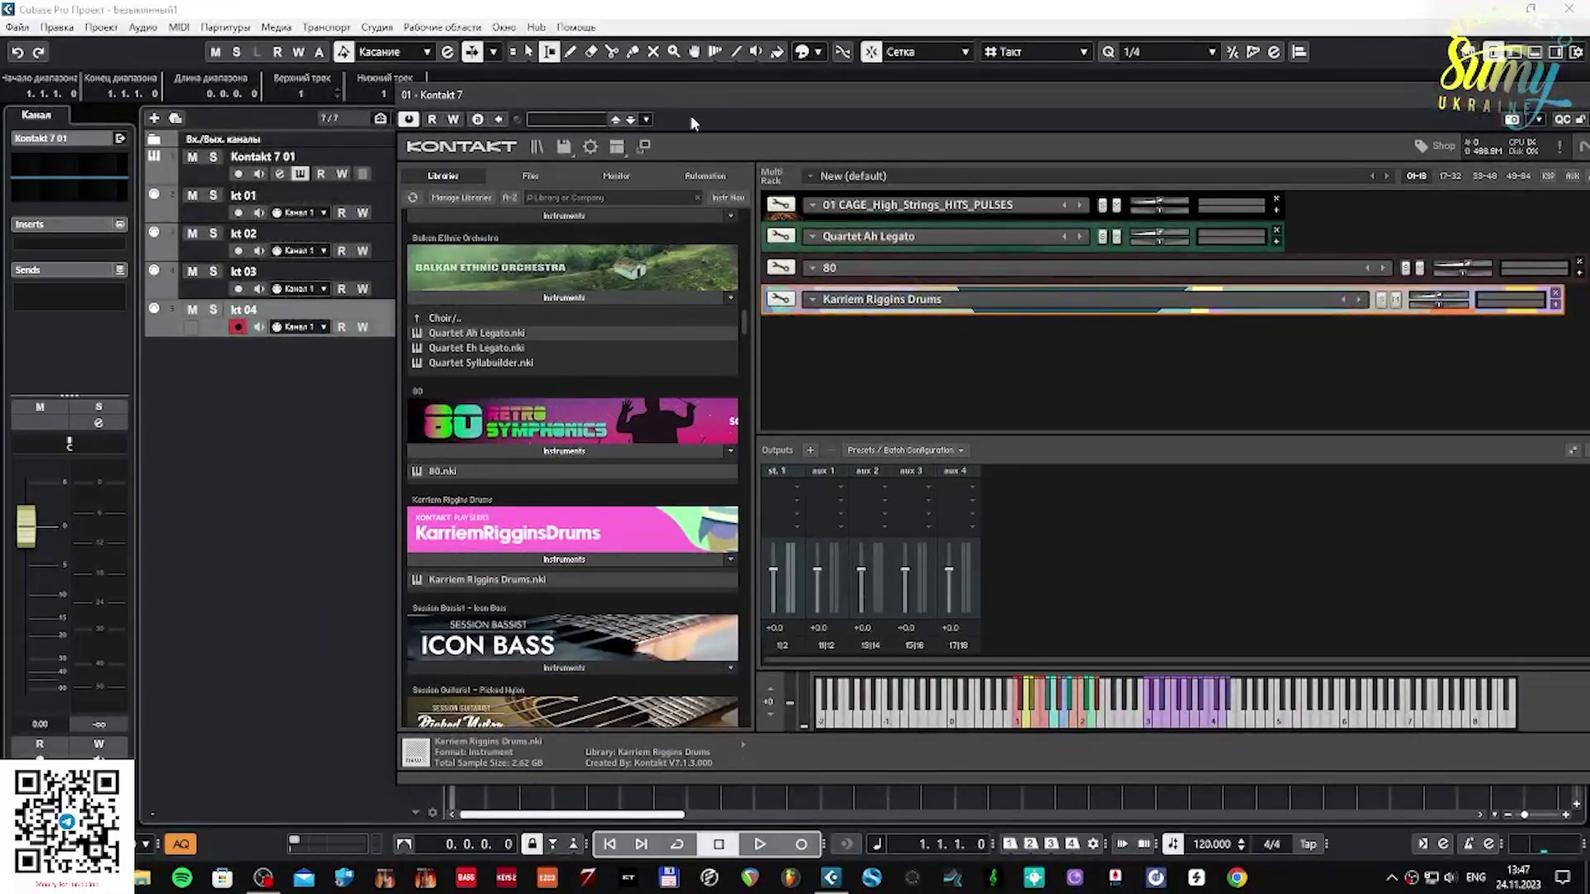
Clear Kontakt's output section and create one individual channel for each loaded instrument, merging the multiple group outputs.
{"action": "left_click", "coordinate": [963, 455]}
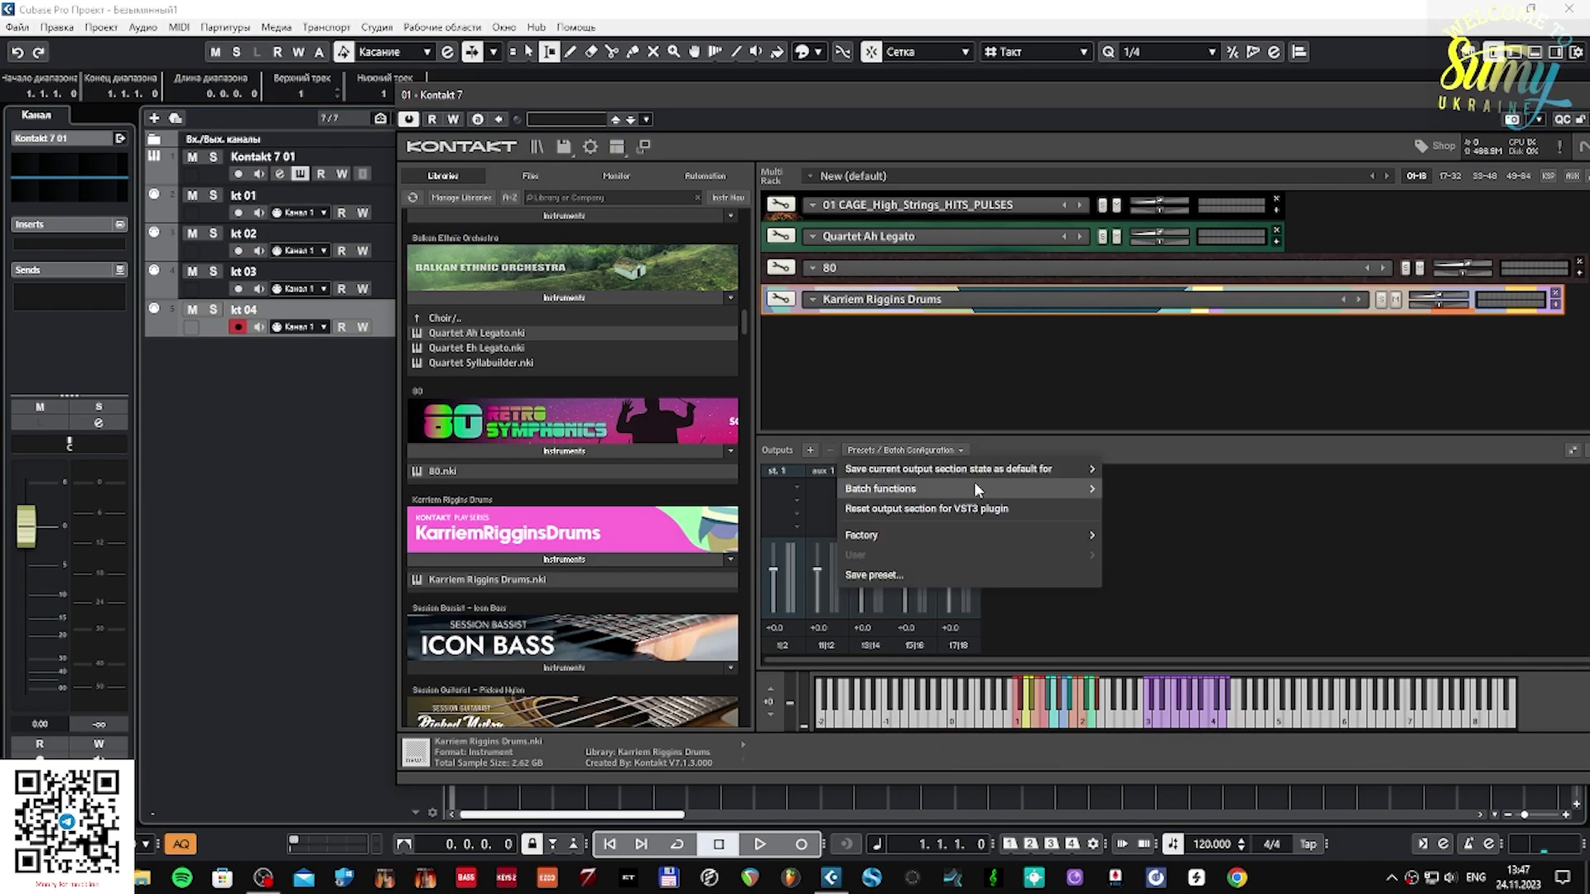
{"action": "mouse_move", "coordinate": [976, 488]}
{"action": "left_click", "coordinate": [1157, 494]}
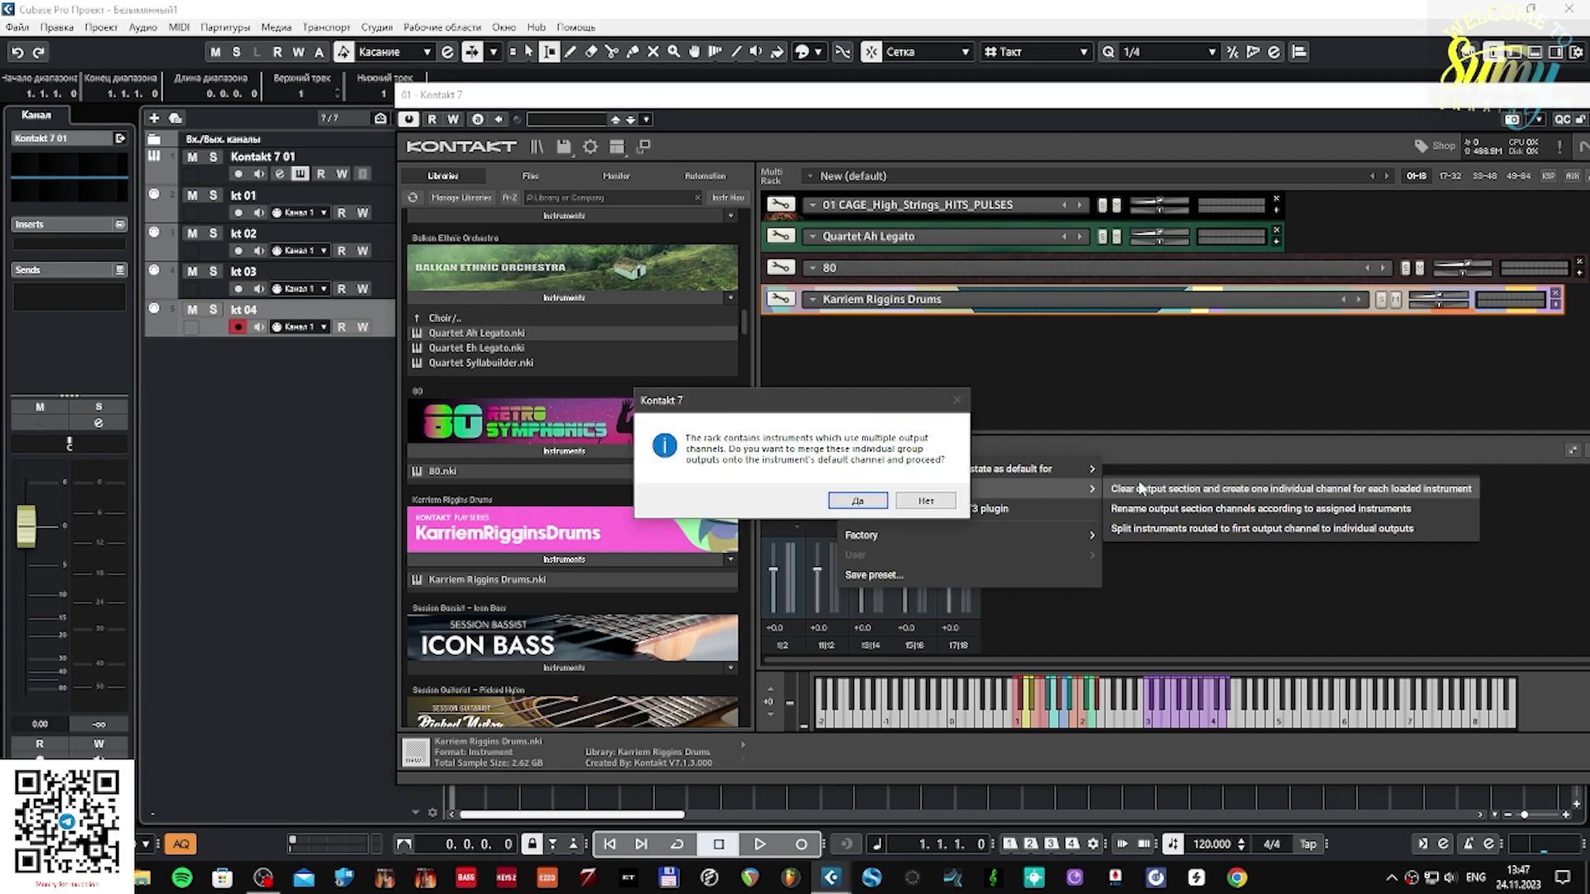
{"action": "left_click", "coordinate": [876, 507]}
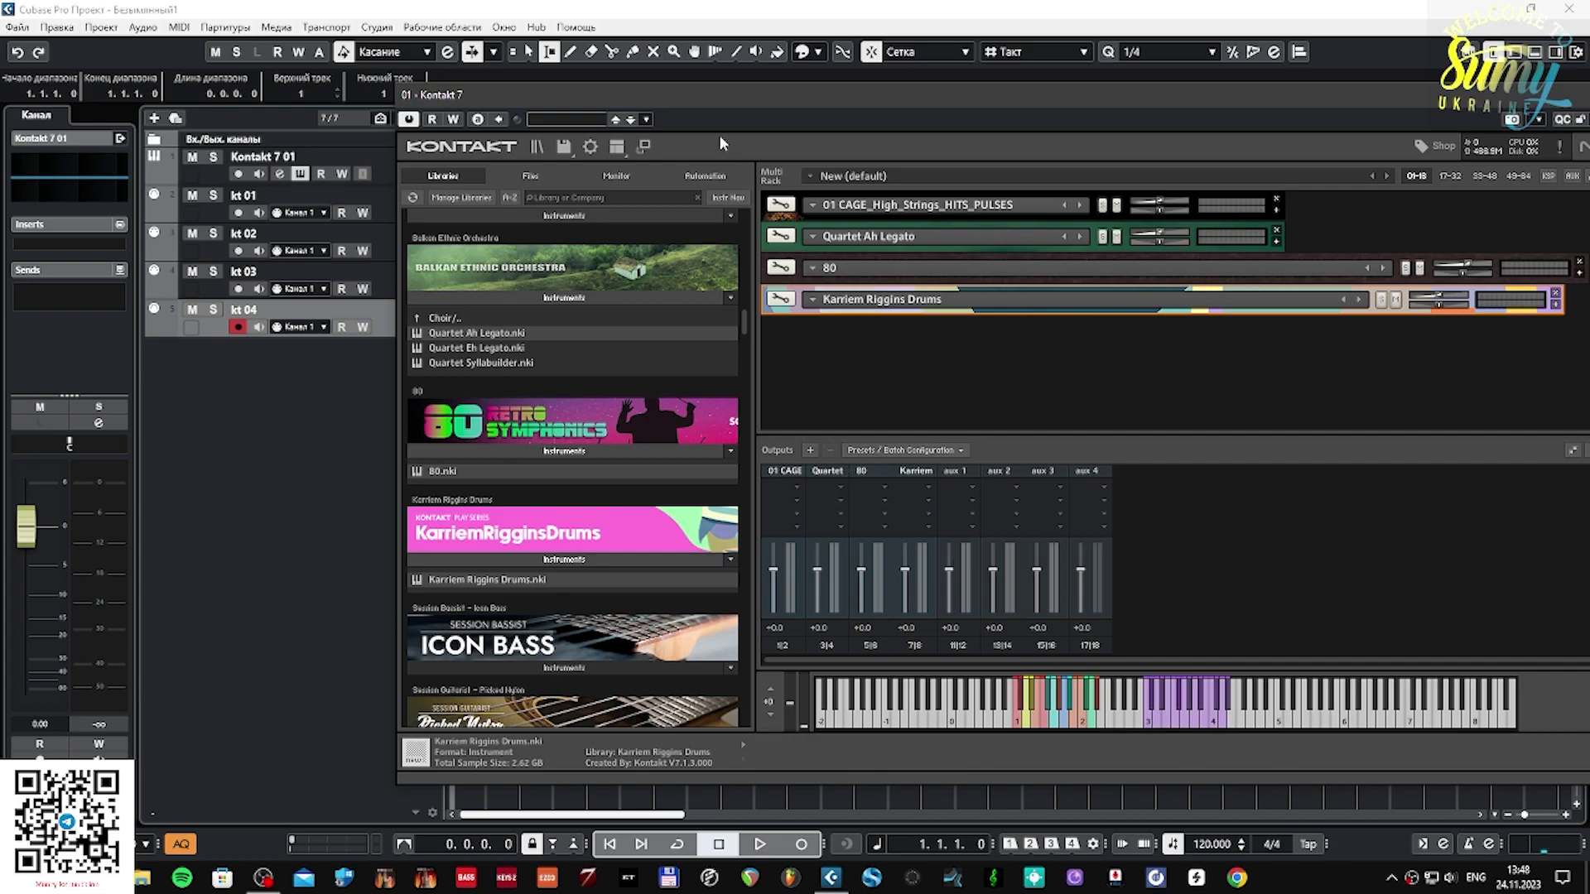
Activate Kontakt 7's separate stereo outputs for the remaining loaded instruments, including Quartet Ah Legato and Karriem Riggins.
{"action": "left_click_drag", "start_coordinate": [666, 91], "coordinate": [869, 98]}
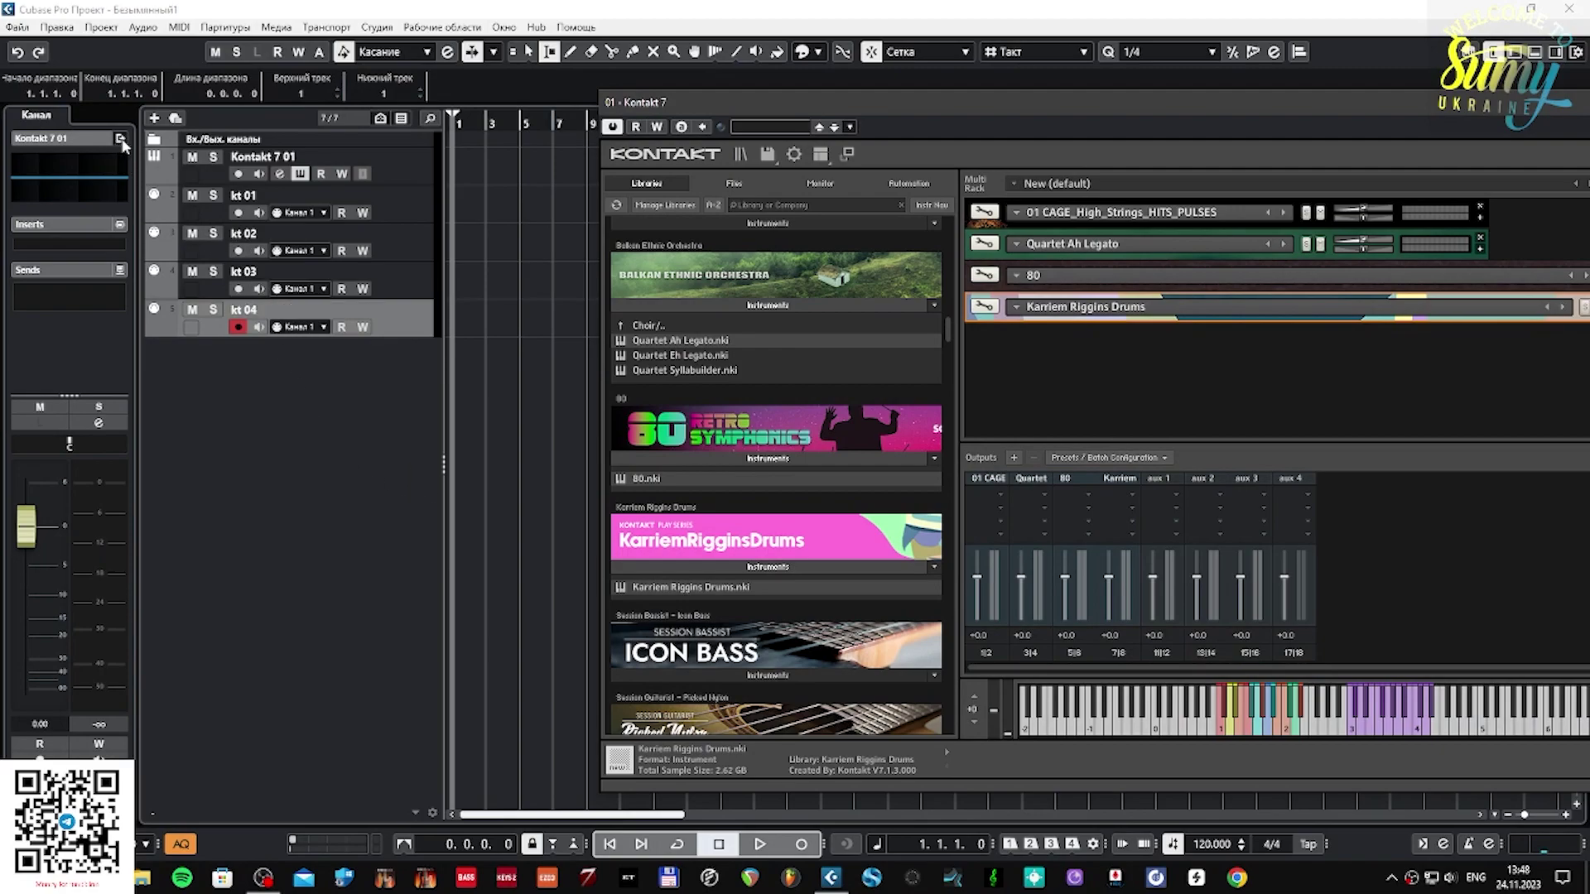
{"action": "left_click", "coordinate": [121, 140]}
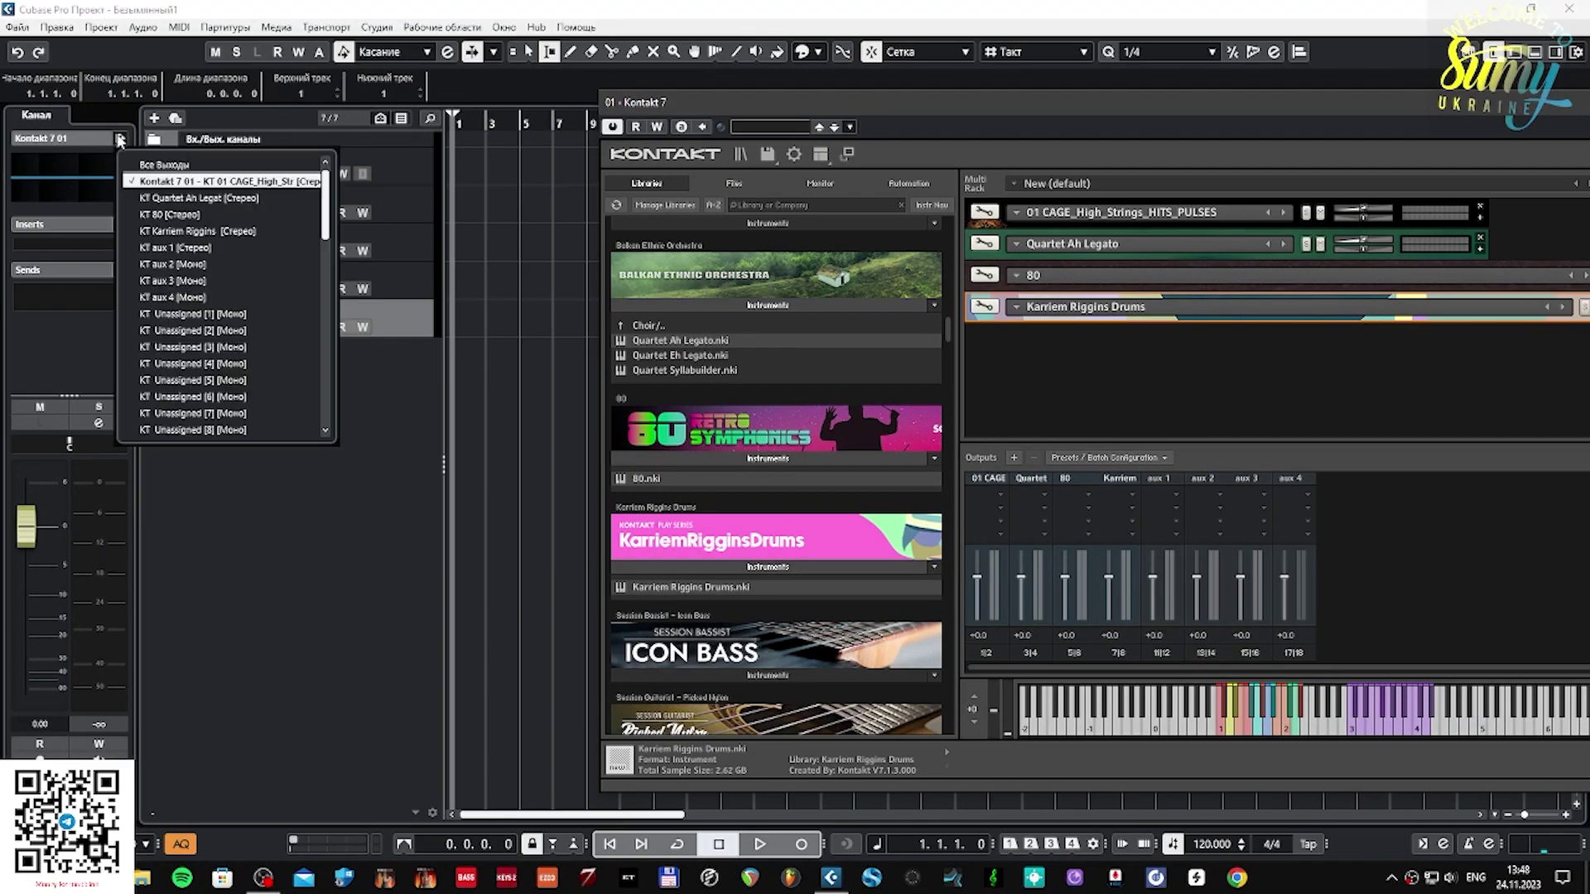
{"action": "left_click", "coordinate": [161, 198]}
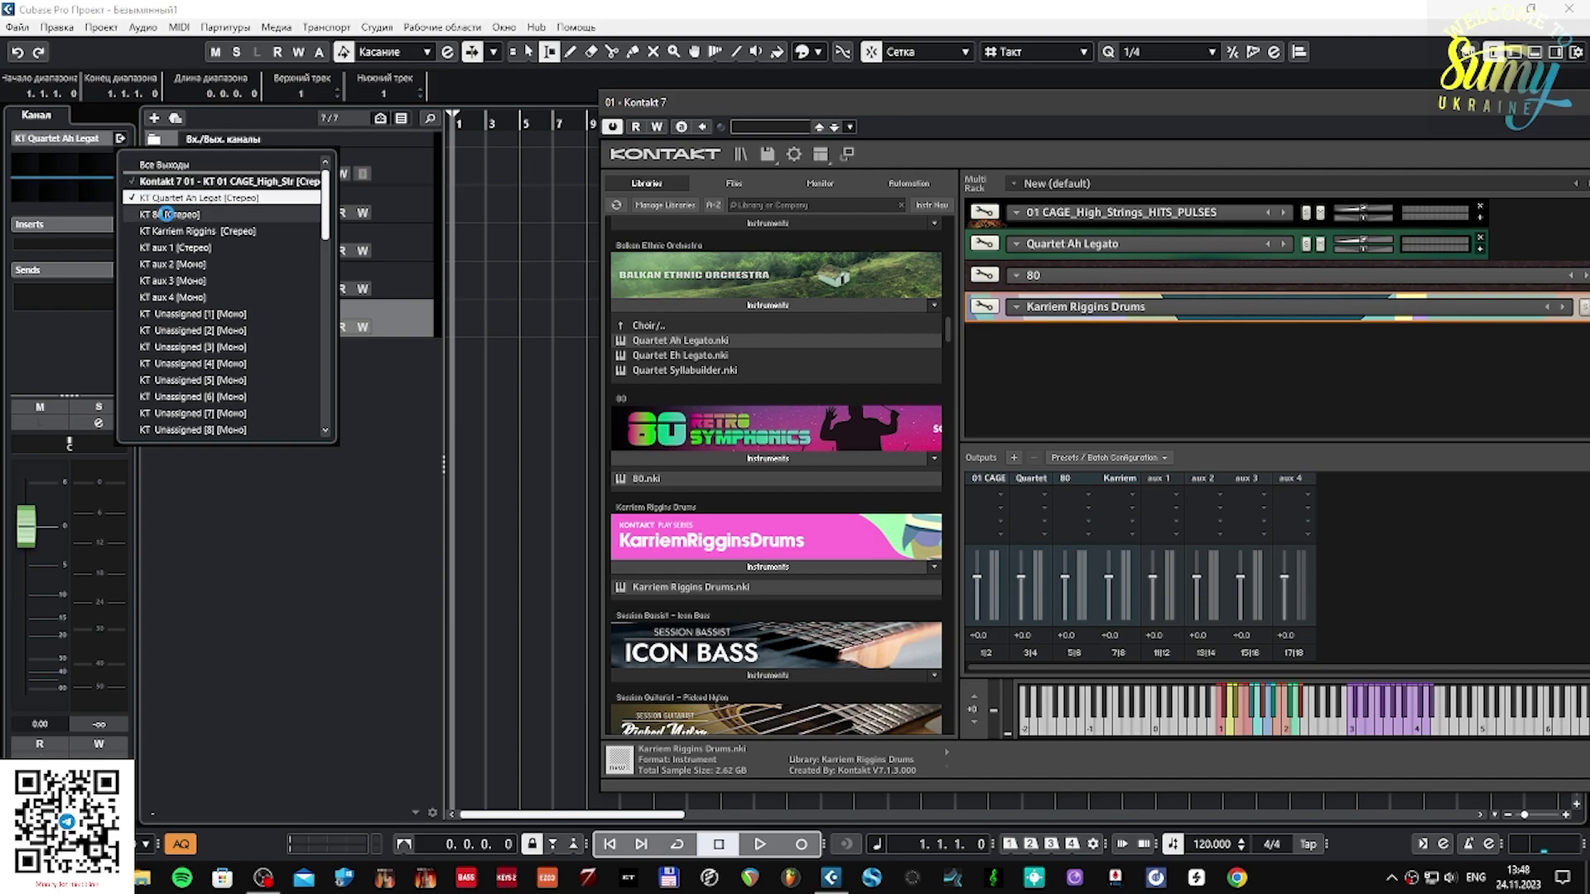
{"action": "left_click", "coordinate": [174, 231]}
{"action": "left_click", "coordinate": [263, 479]}
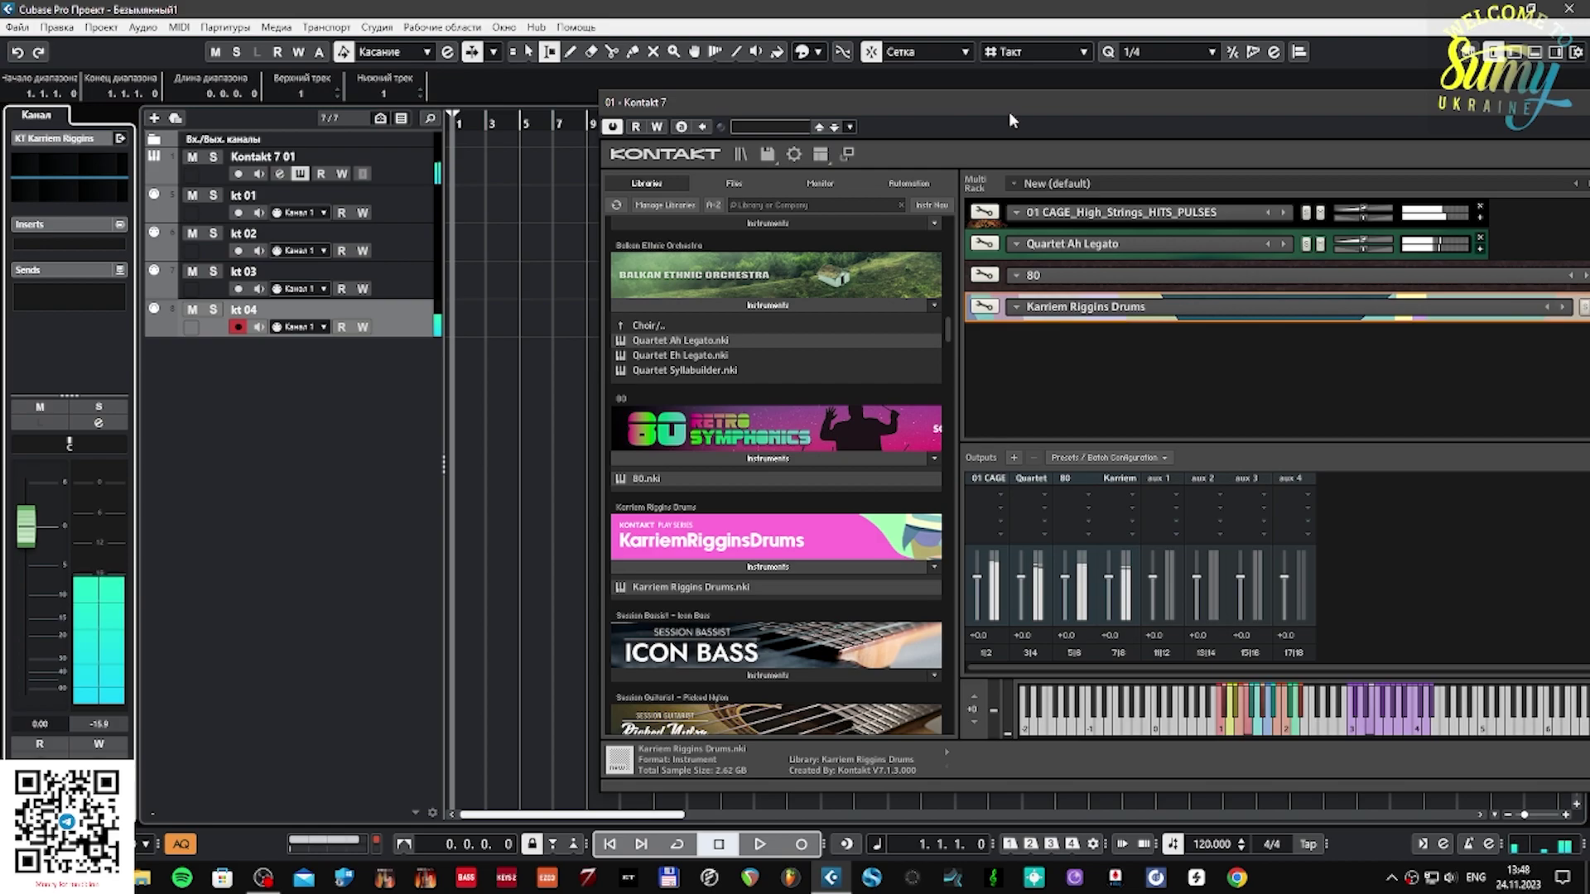
Audition Kontakt from the Kontakt 7 01 track and from kt 01 to check which instruments respond.
{"action": "left_click", "coordinate": [409, 172]}
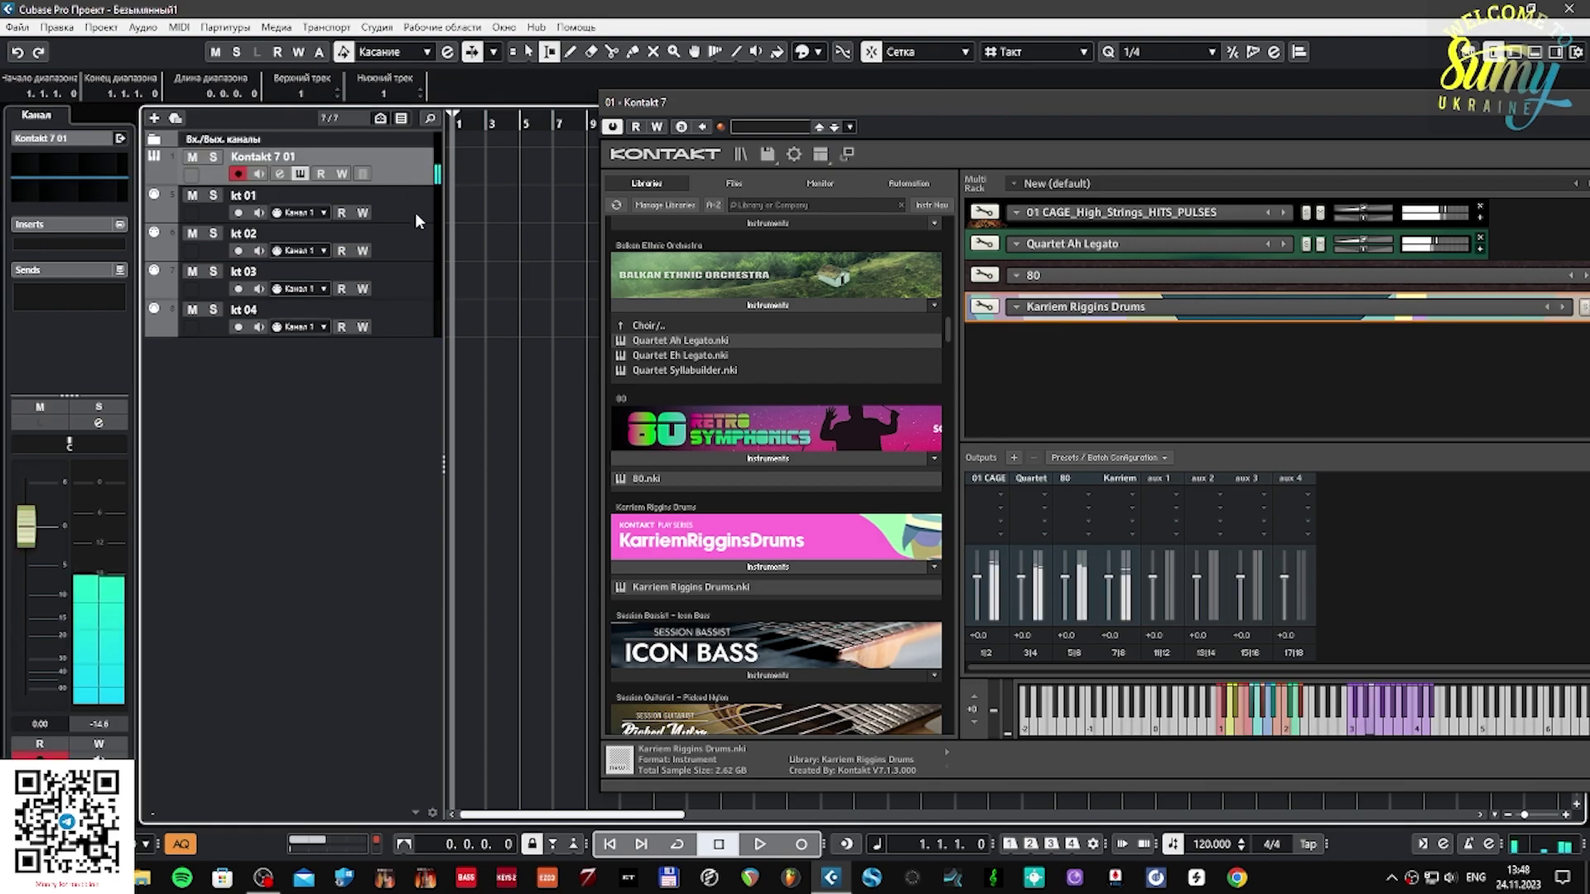
{"action": "left_click", "coordinate": [414, 212]}
Expand the rack instruments and set the MIDI channel of 01 CAGE_High_Strings_HITS_PULSES to Port A, channel 1.
{"action": "left_click_drag", "start_coordinate": [944, 106], "coordinate": [661, 105]}
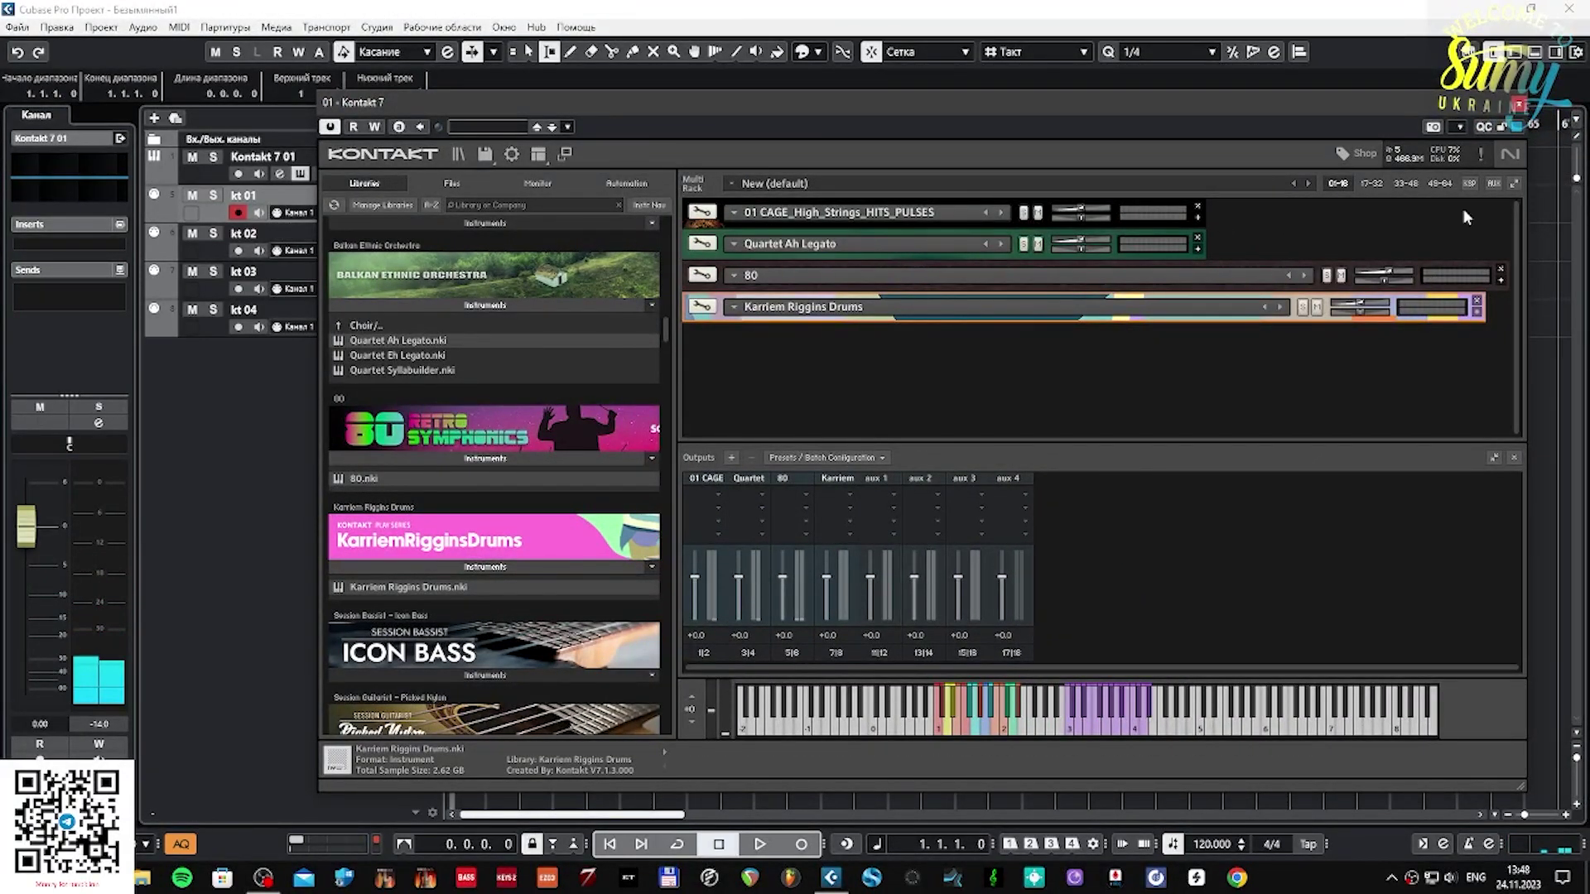
{"action": "left_click", "coordinate": [1511, 181]}
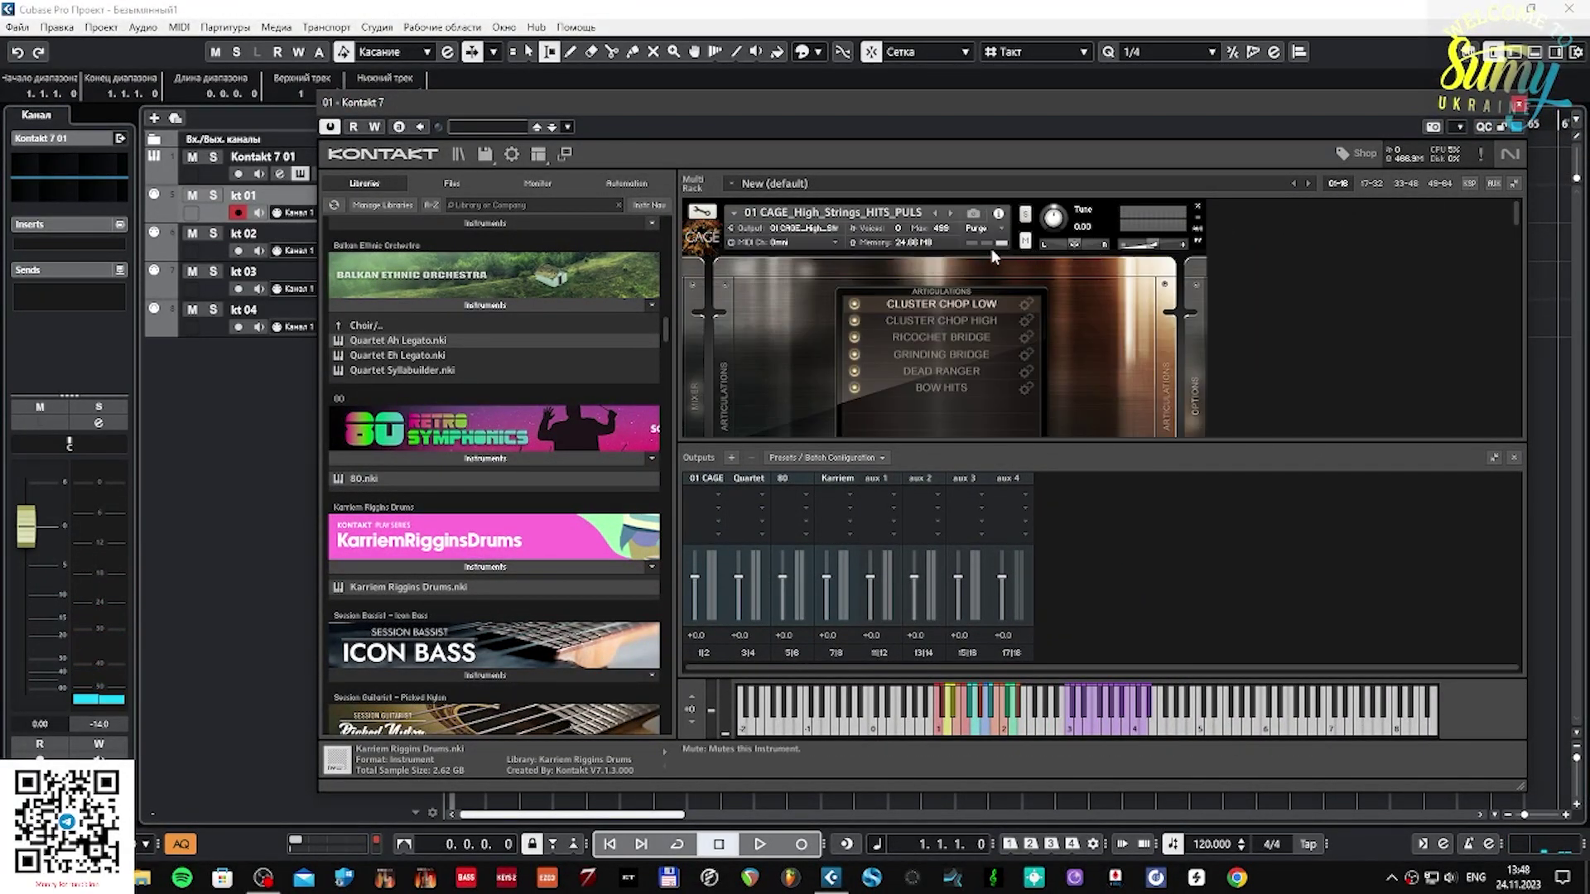
{"action": "left_click", "coordinate": [837, 241]}
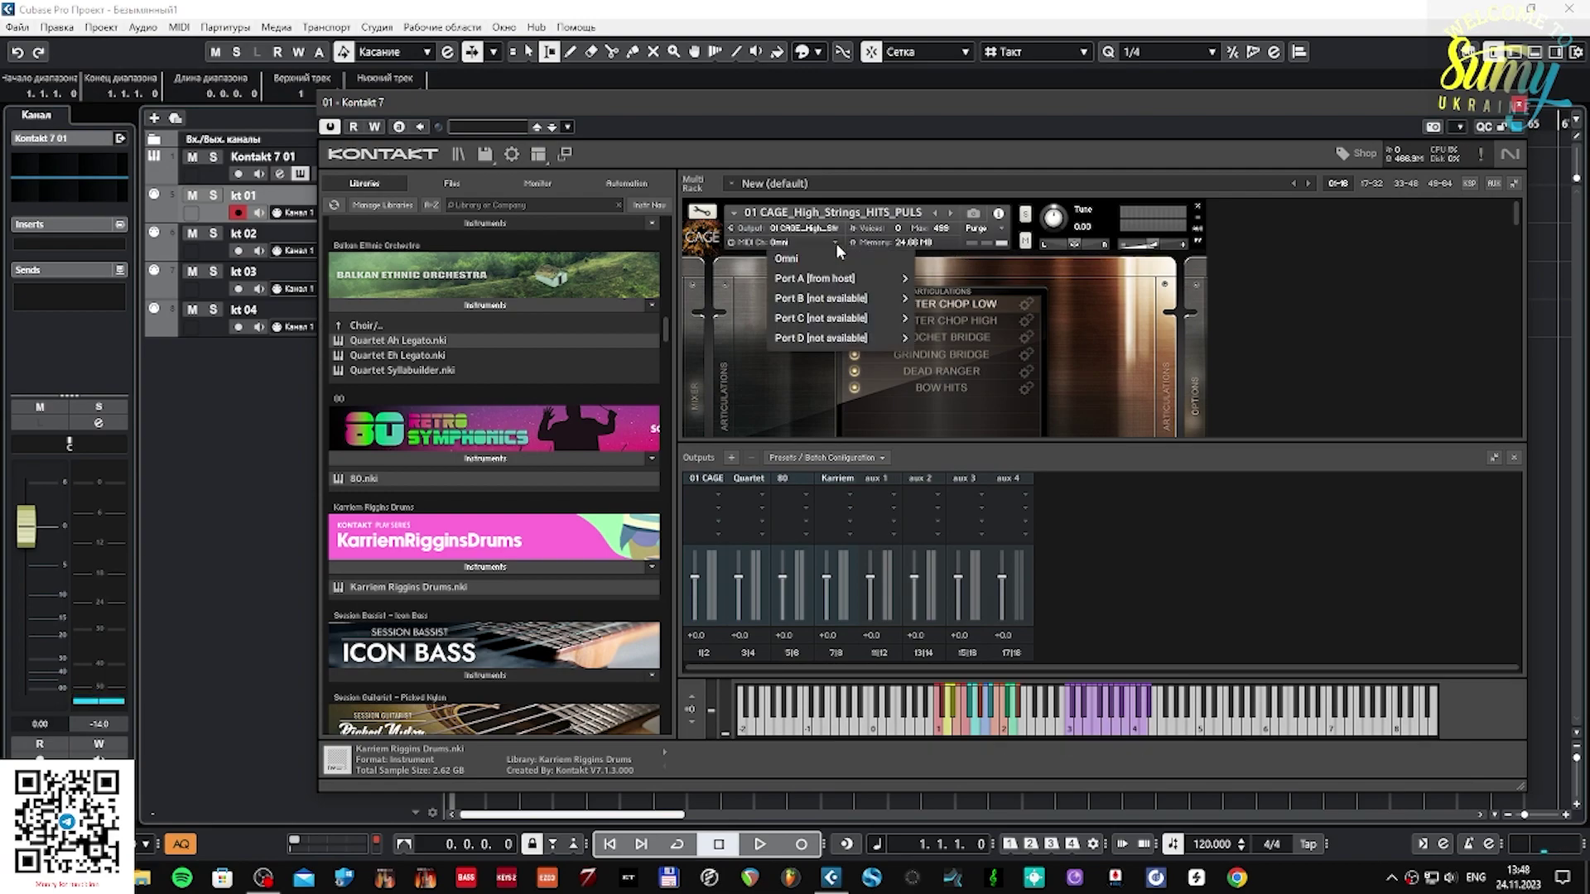
{"action": "mouse_move", "coordinate": [868, 278]}
{"action": "left_click", "coordinate": [946, 277]}
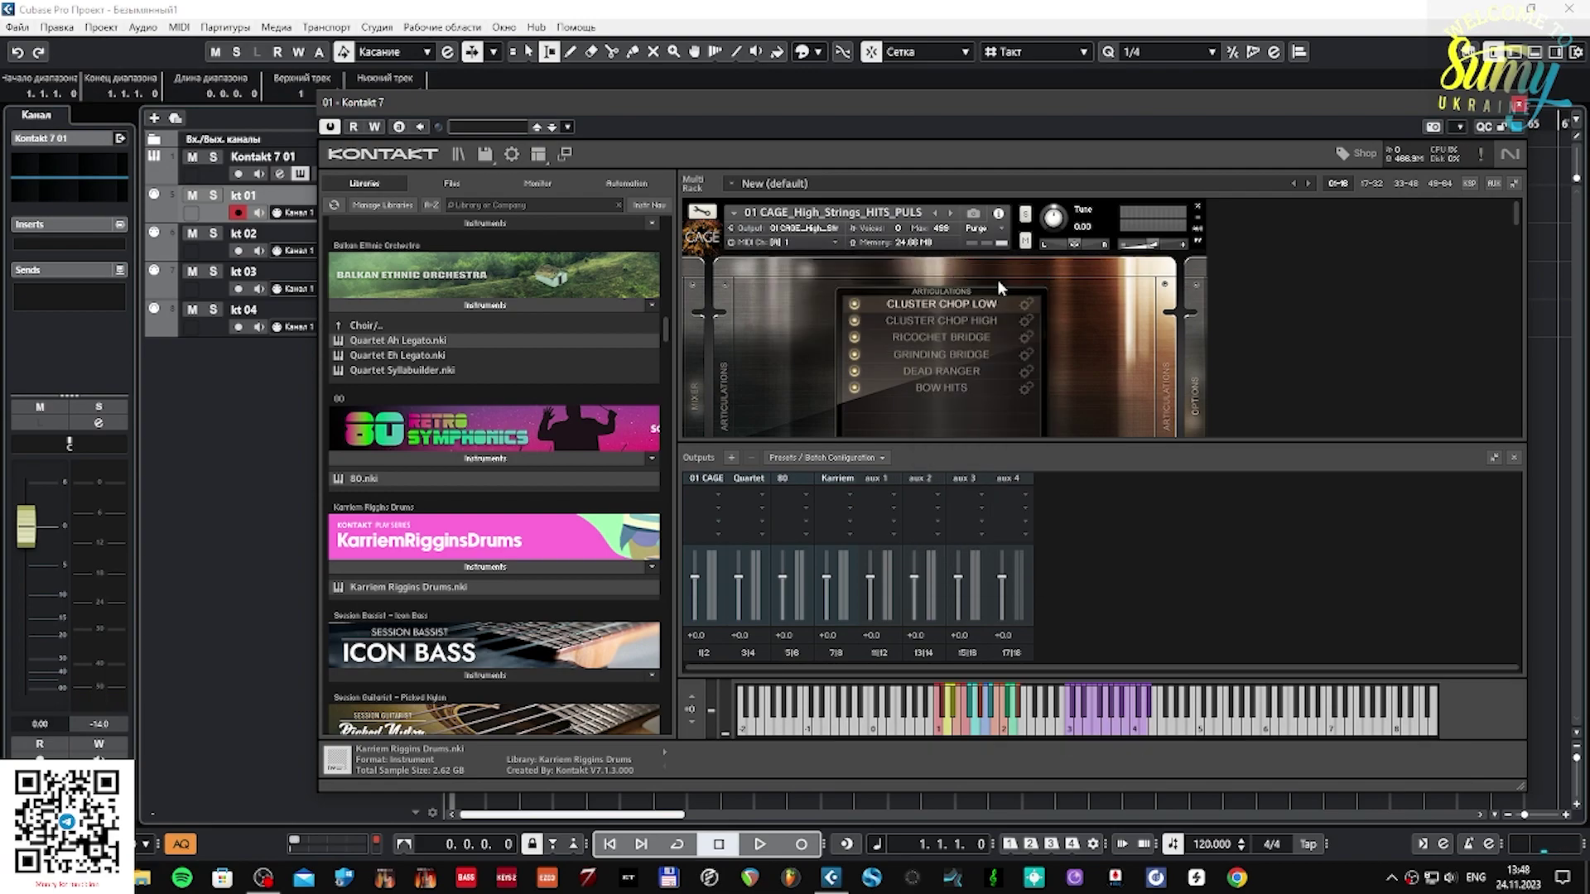
Set the MIDI channel of the Quartet Ah Legato instrument to Port A, channel 2.
{"action": "scroll", "coordinate": [1453, 223], "scroll_direction": "down", "scroll_amount": 5}
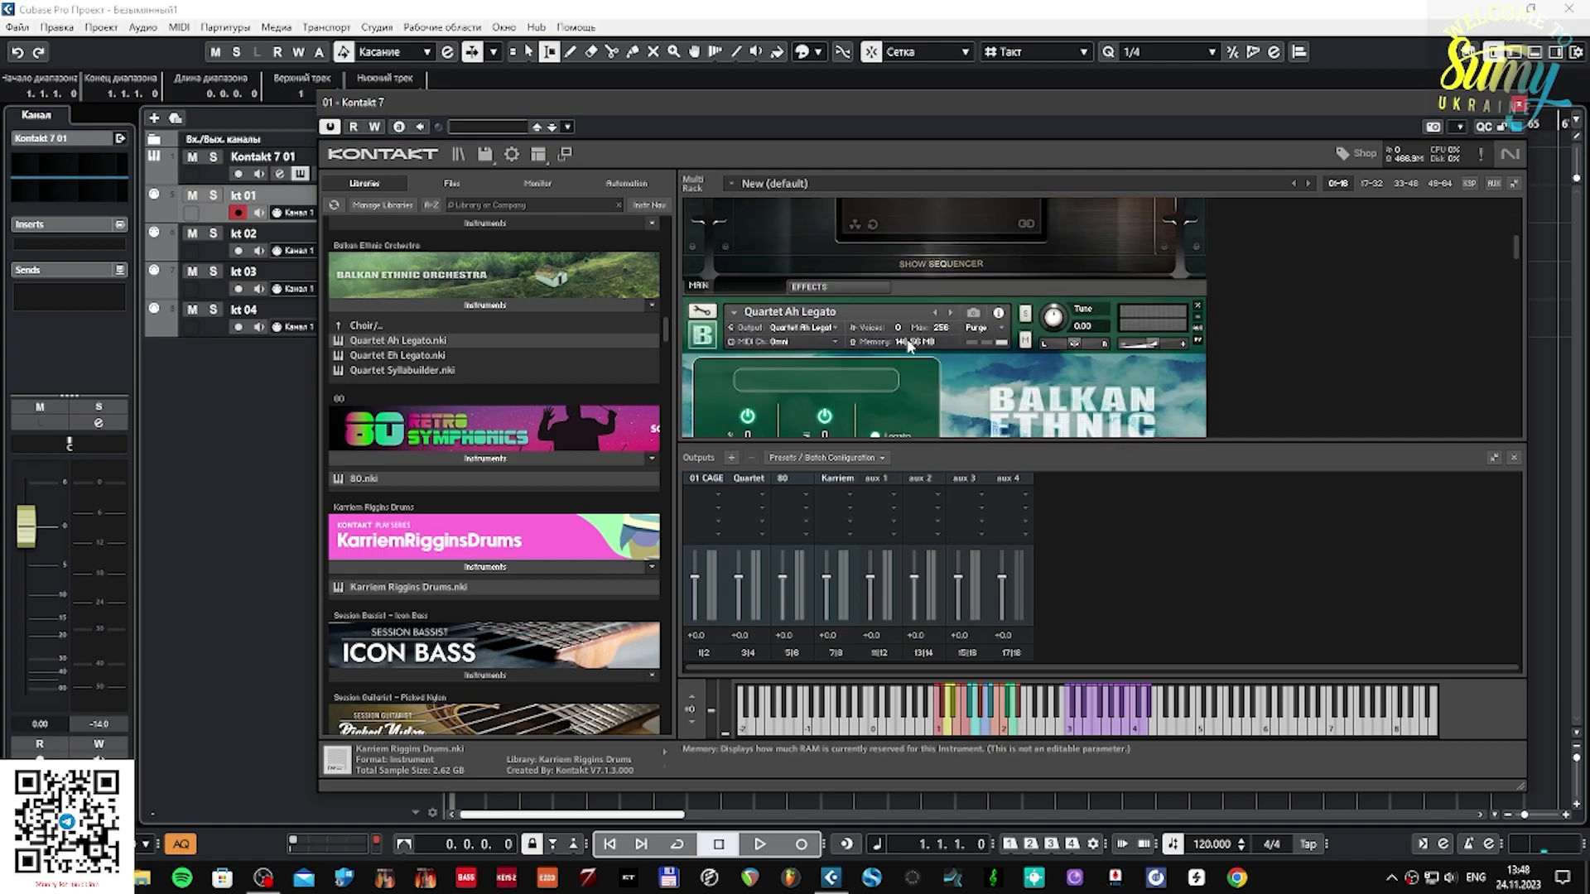
{"action": "left_click", "coordinate": [834, 342]}
{"action": "mouse_move", "coordinate": [861, 378]}
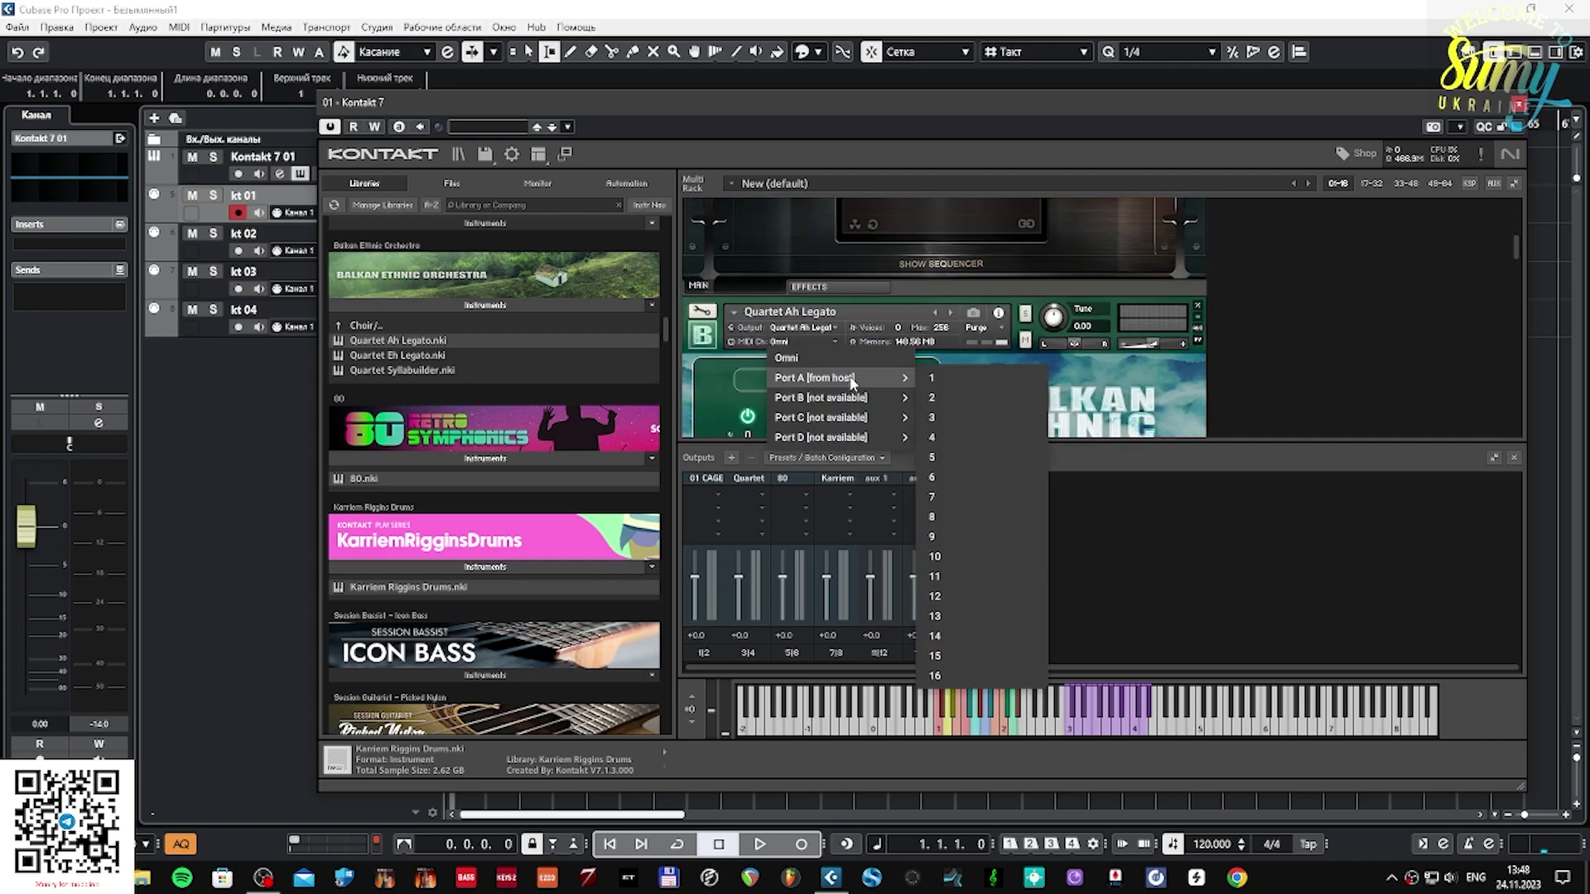
{"action": "left_click", "coordinate": [951, 394]}
Set the MIDI channel of the 80 instrument to Port A, channel 3.
{"action": "scroll", "coordinate": [1477, 265], "scroll_direction": "down", "scroll_amount": 5}
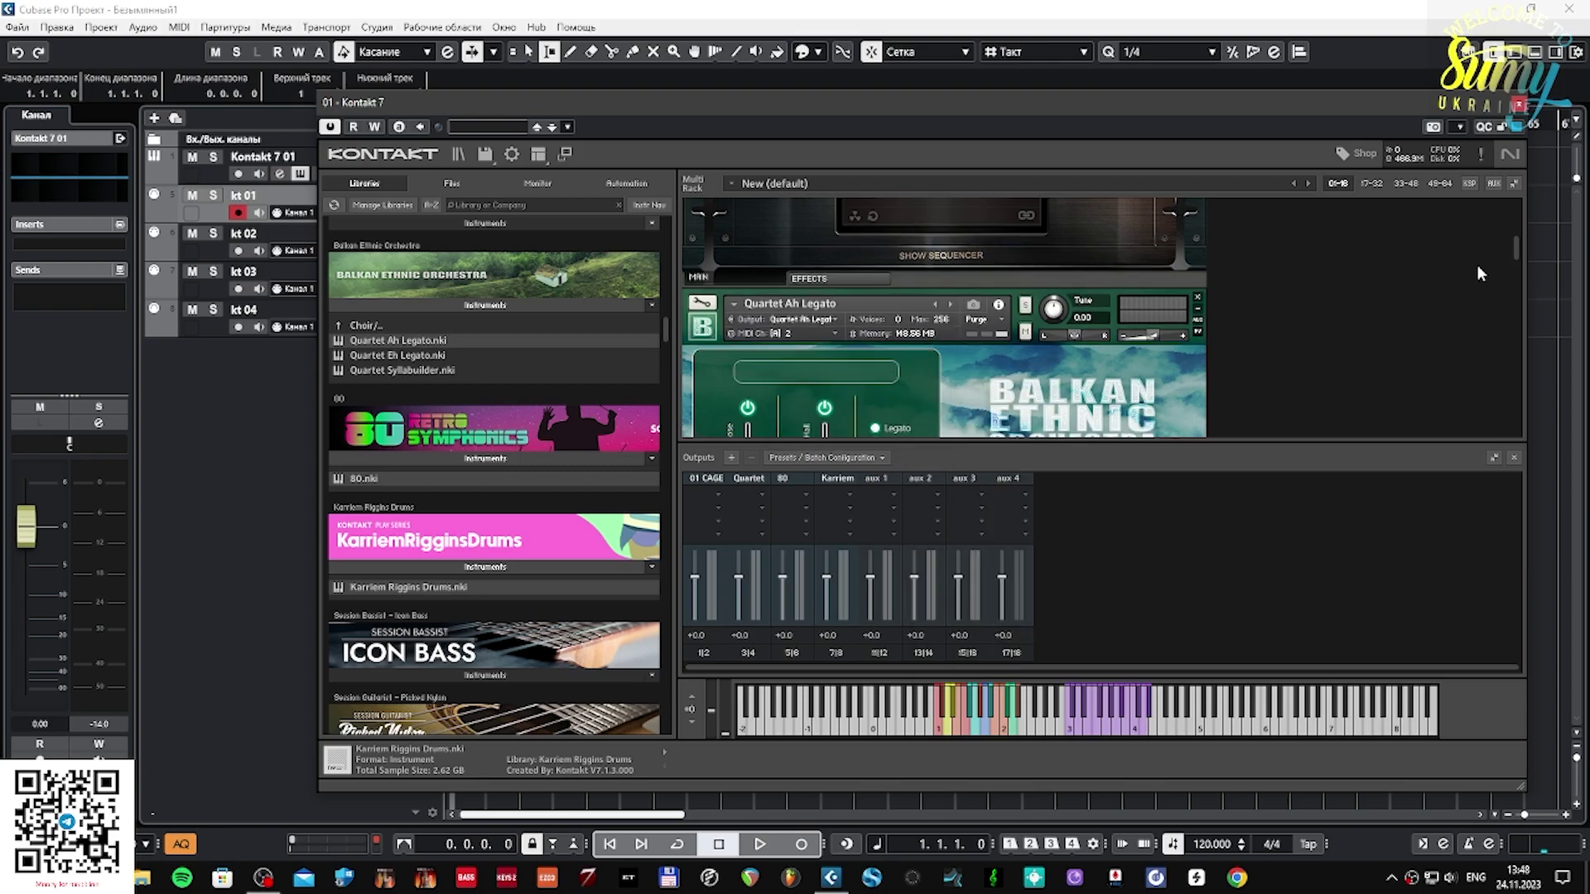
{"action": "scroll", "coordinate": [1450, 263], "scroll_direction": "down", "scroll_amount": 2}
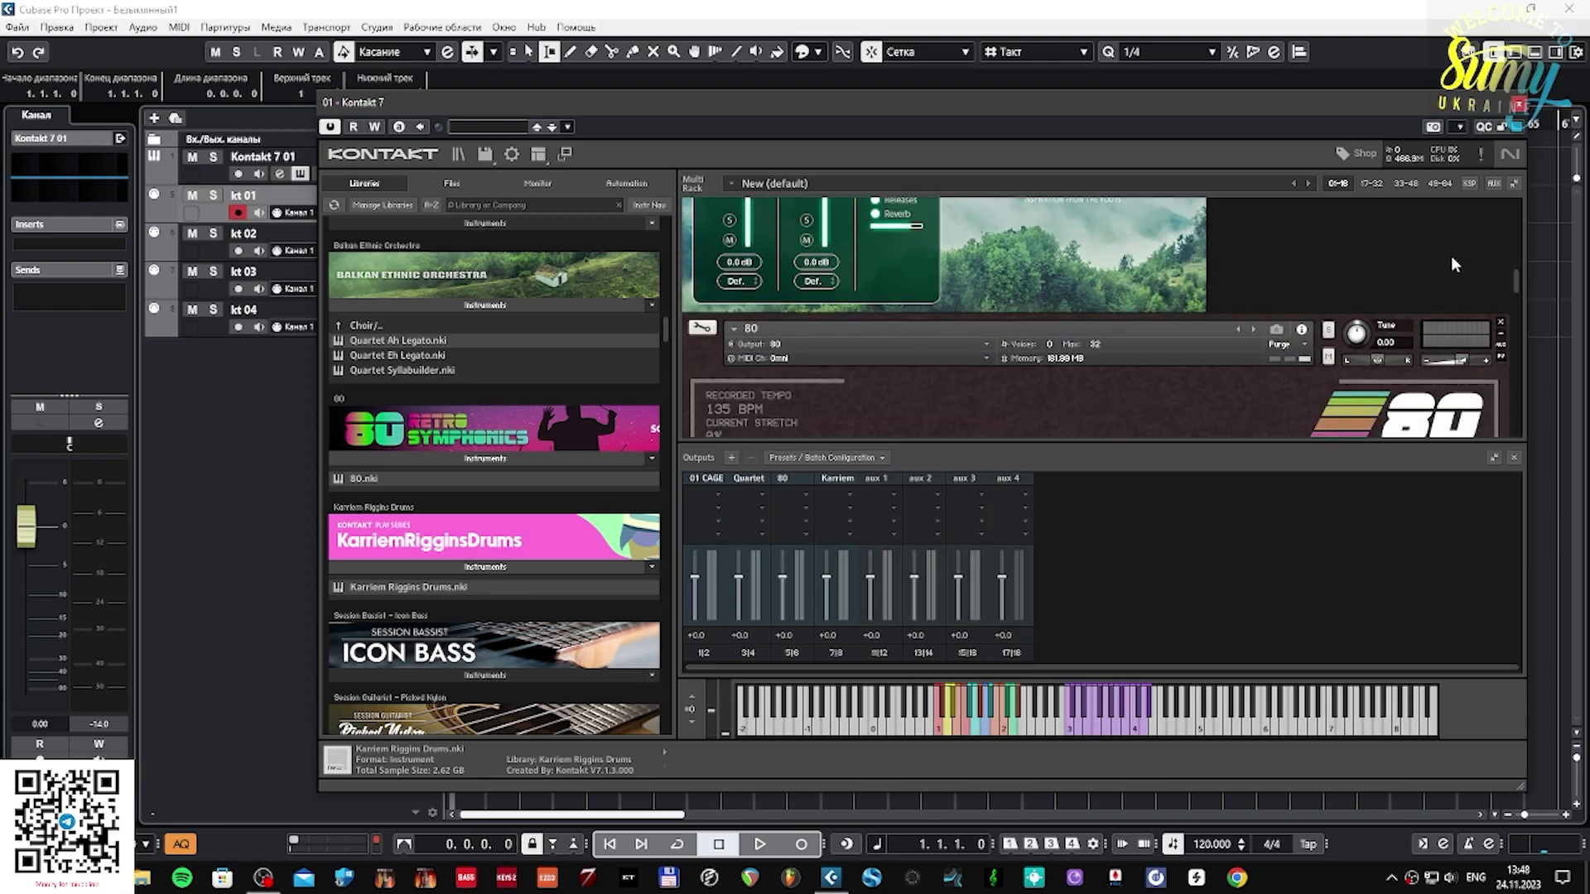
{"action": "left_click", "coordinate": [985, 326]}
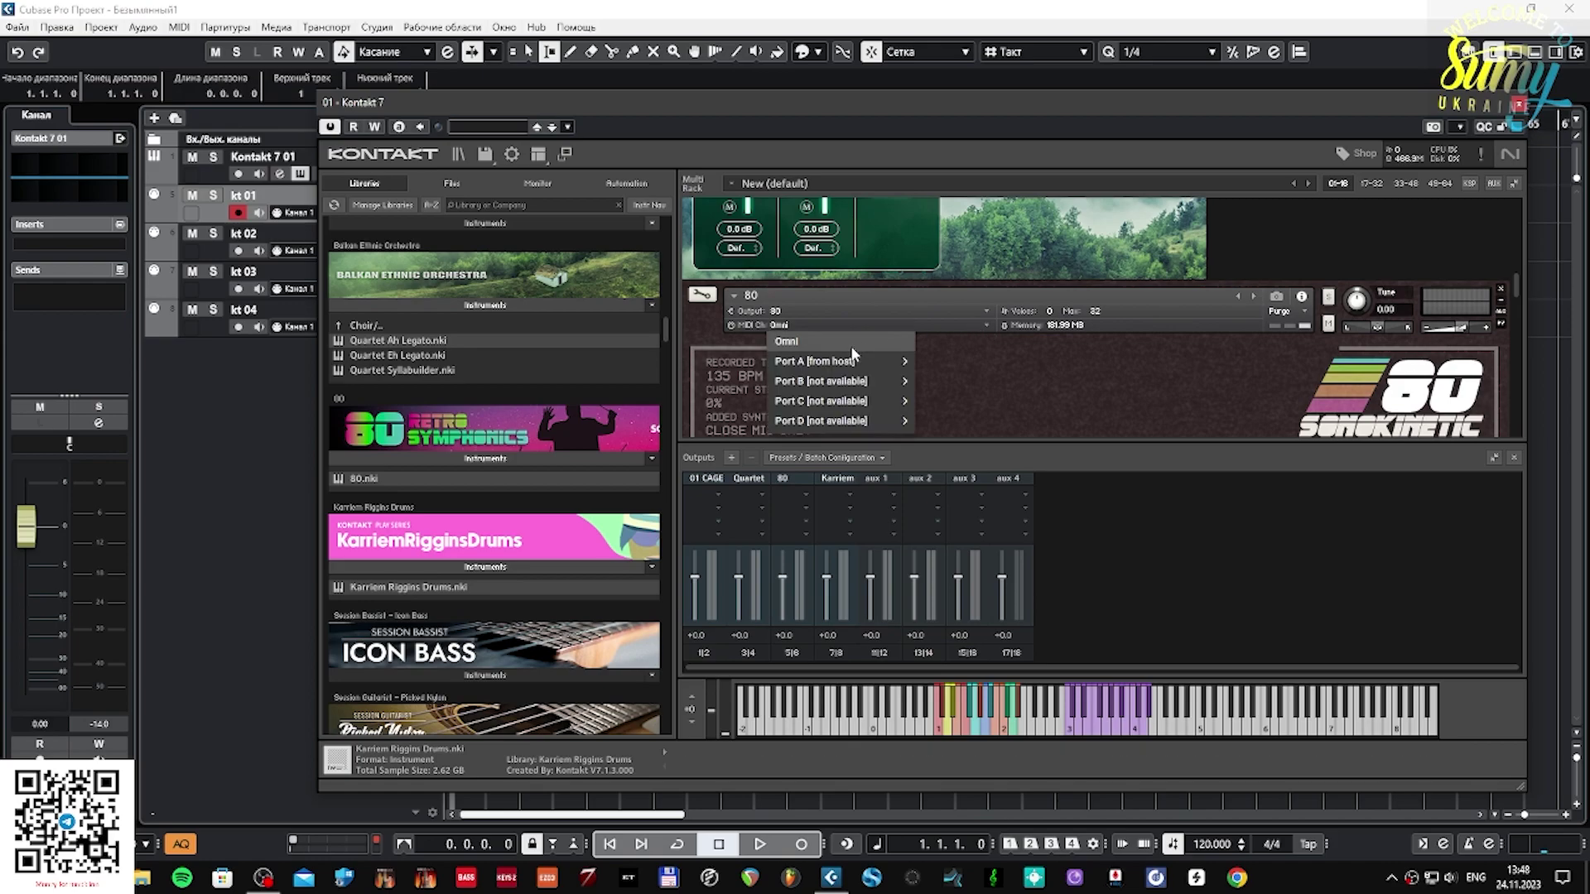
{"action": "mouse_move", "coordinate": [852, 361]}
{"action": "left_click", "coordinate": [962, 400]}
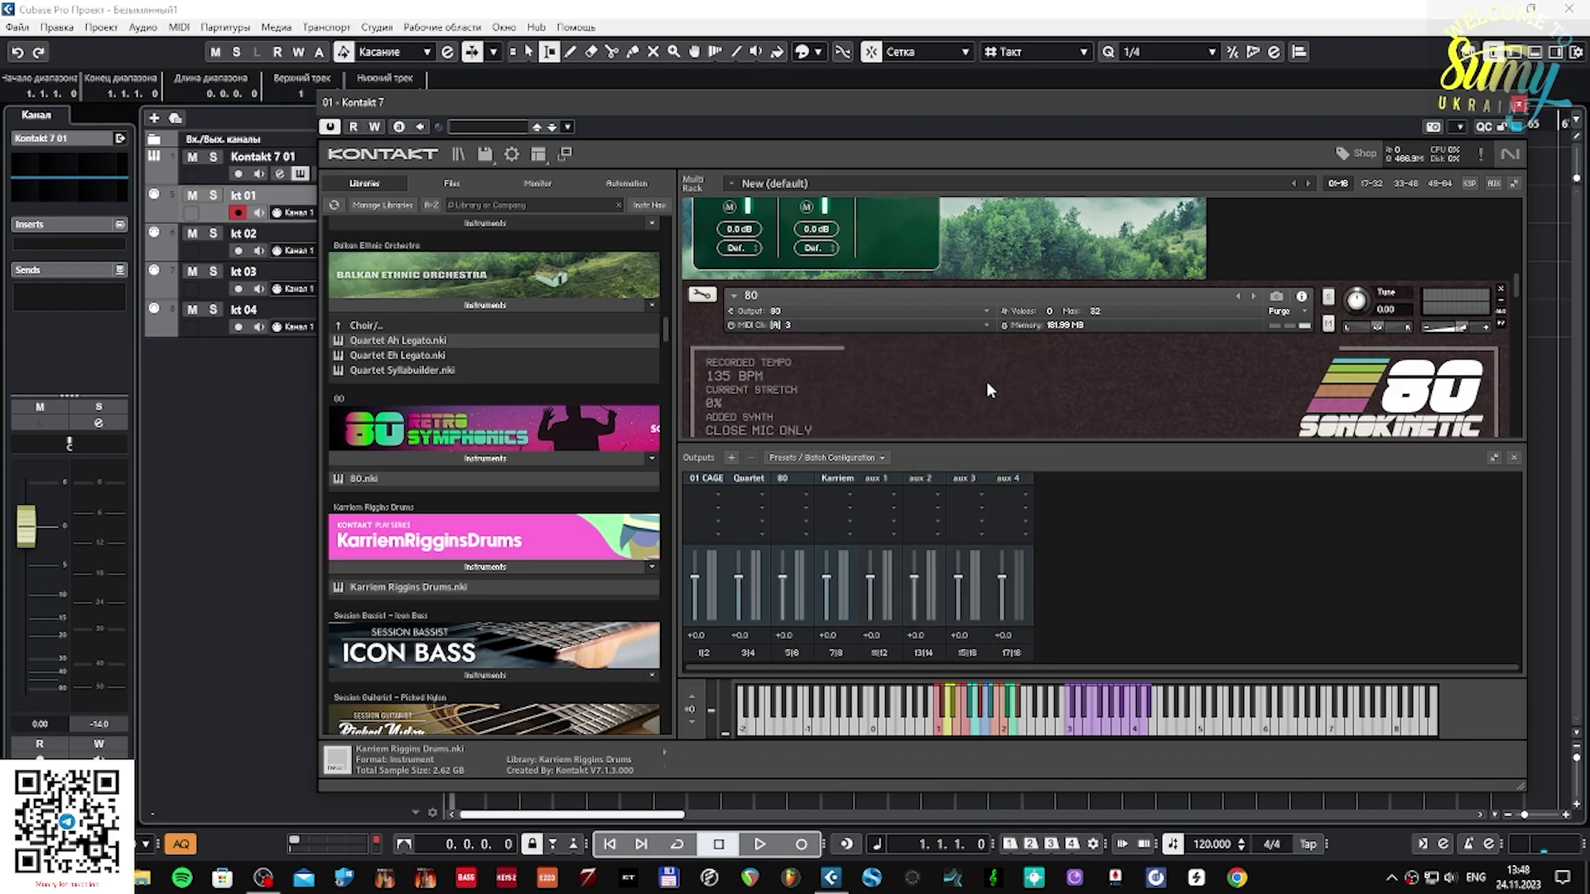
Show the output and MIDI settings of Karriem Riggins Drums, set its MIDI channel to Port A, channel 4, and collapse the rack instruments.
{"action": "scroll", "coordinate": [1088, 334], "scroll_direction": "down", "scroll_amount": 4}
{"action": "scroll", "coordinate": [1068, 377], "scroll_direction": "down", "scroll_amount": 6}
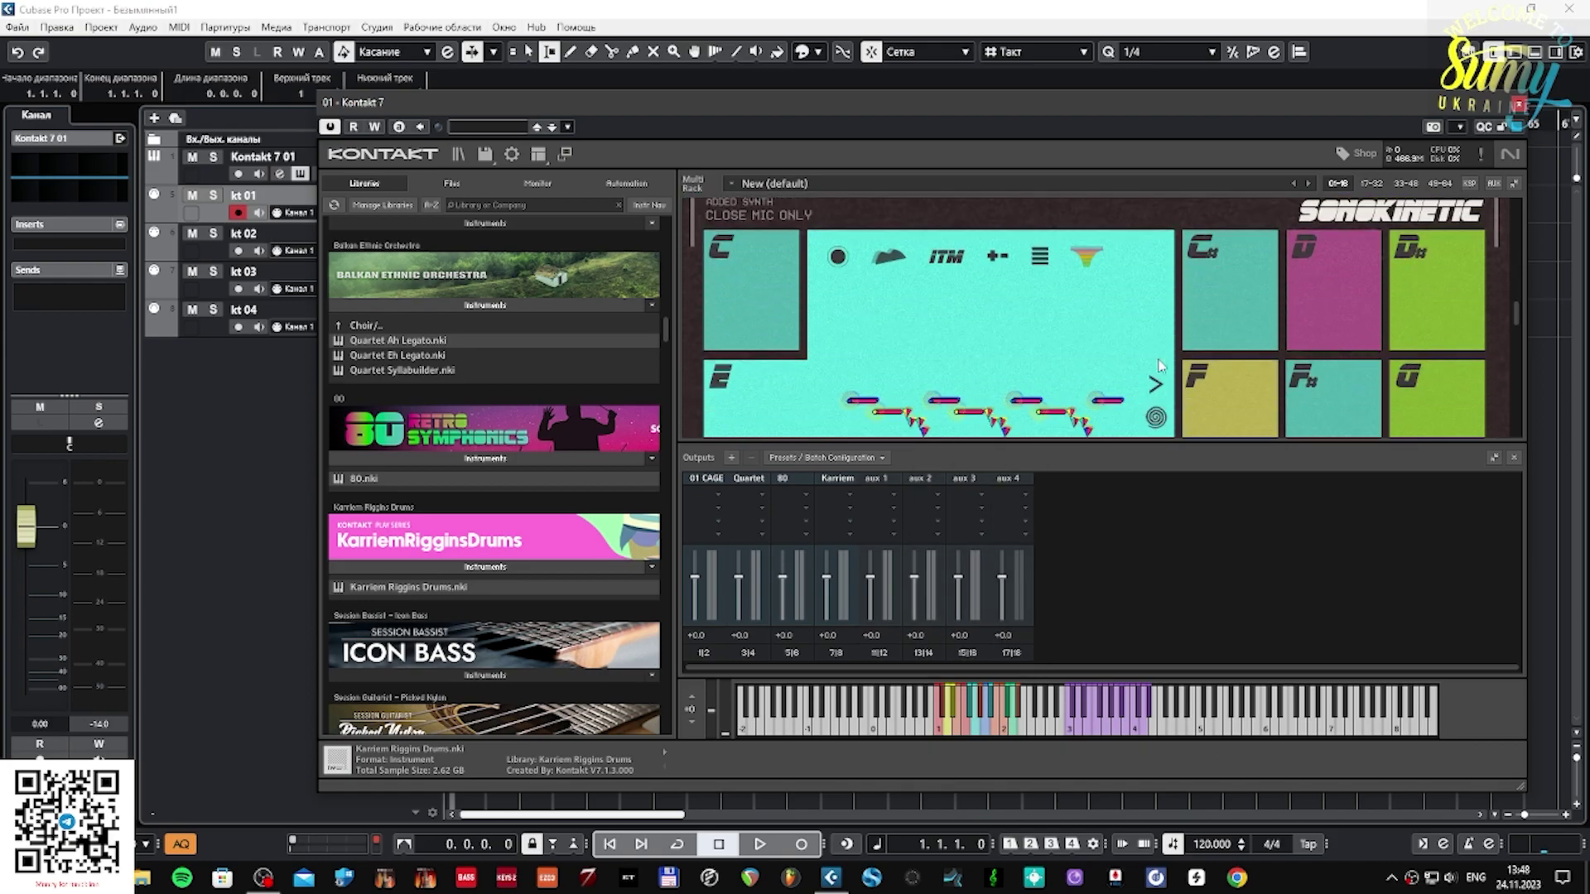
{"action": "scroll", "coordinate": [1076, 371], "scroll_direction": "down", "scroll_amount": 8}
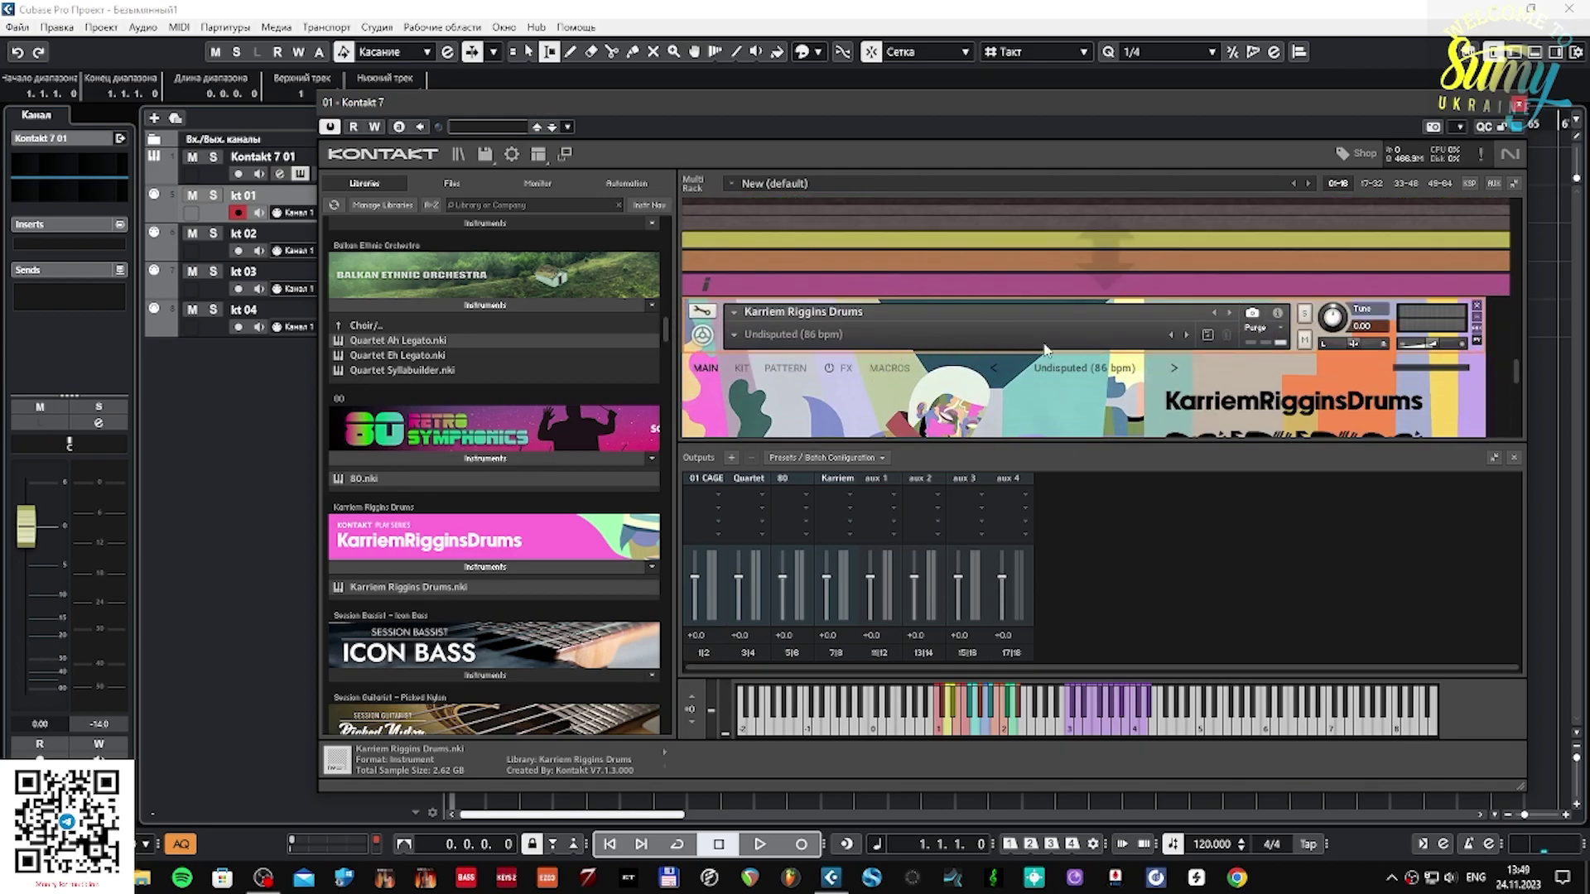
{"action": "left_click", "coordinate": [1277, 313]}
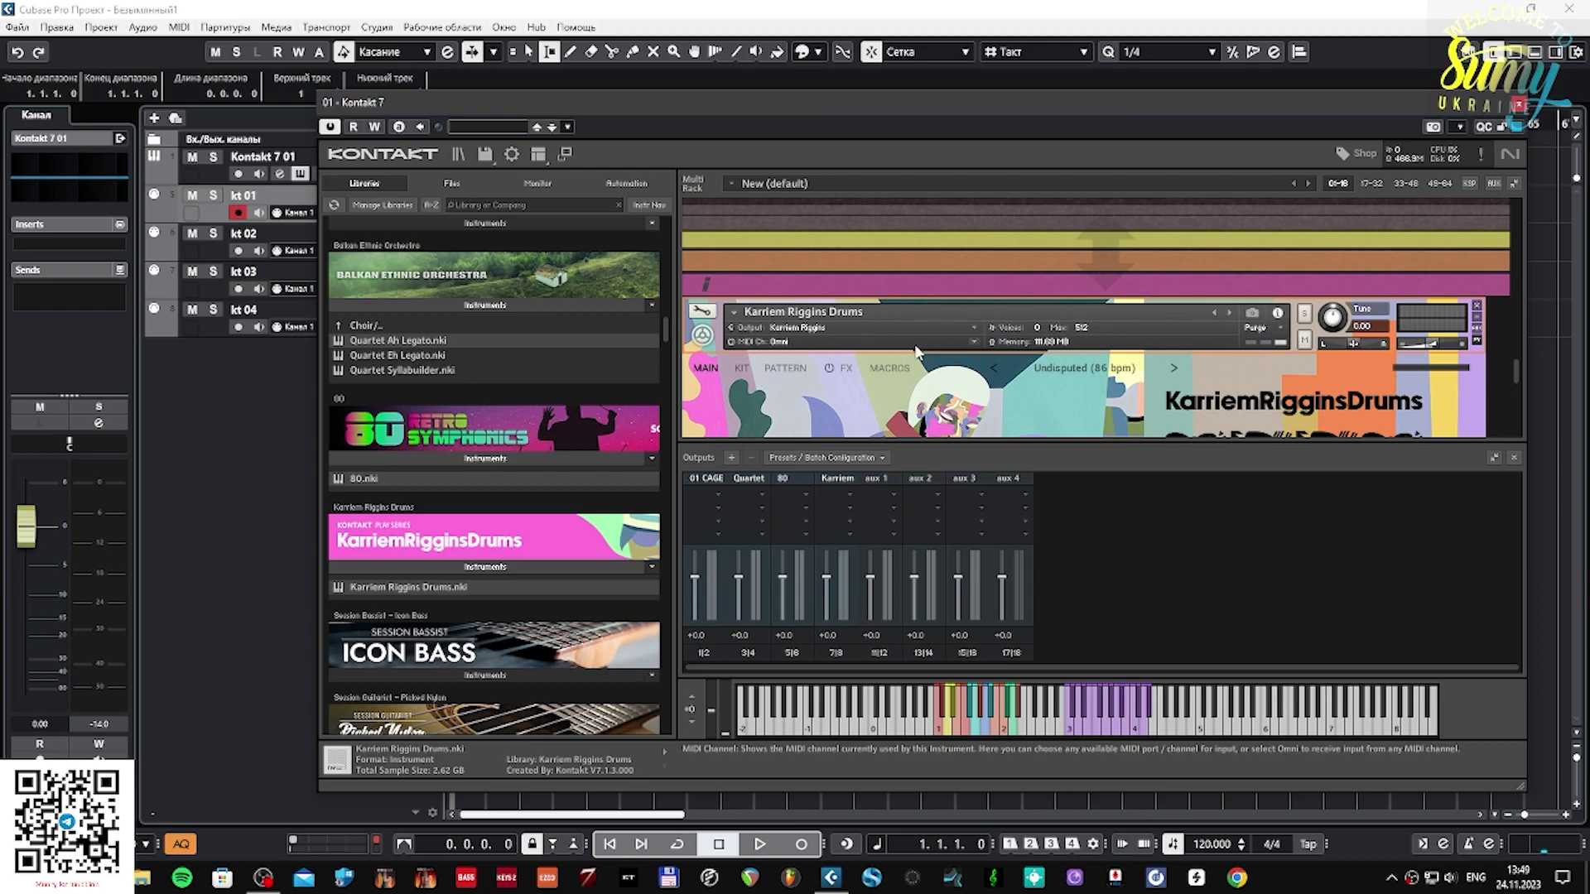
{"action": "left_click", "coordinate": [974, 344]}
{"action": "mouse_move", "coordinate": [860, 379]}
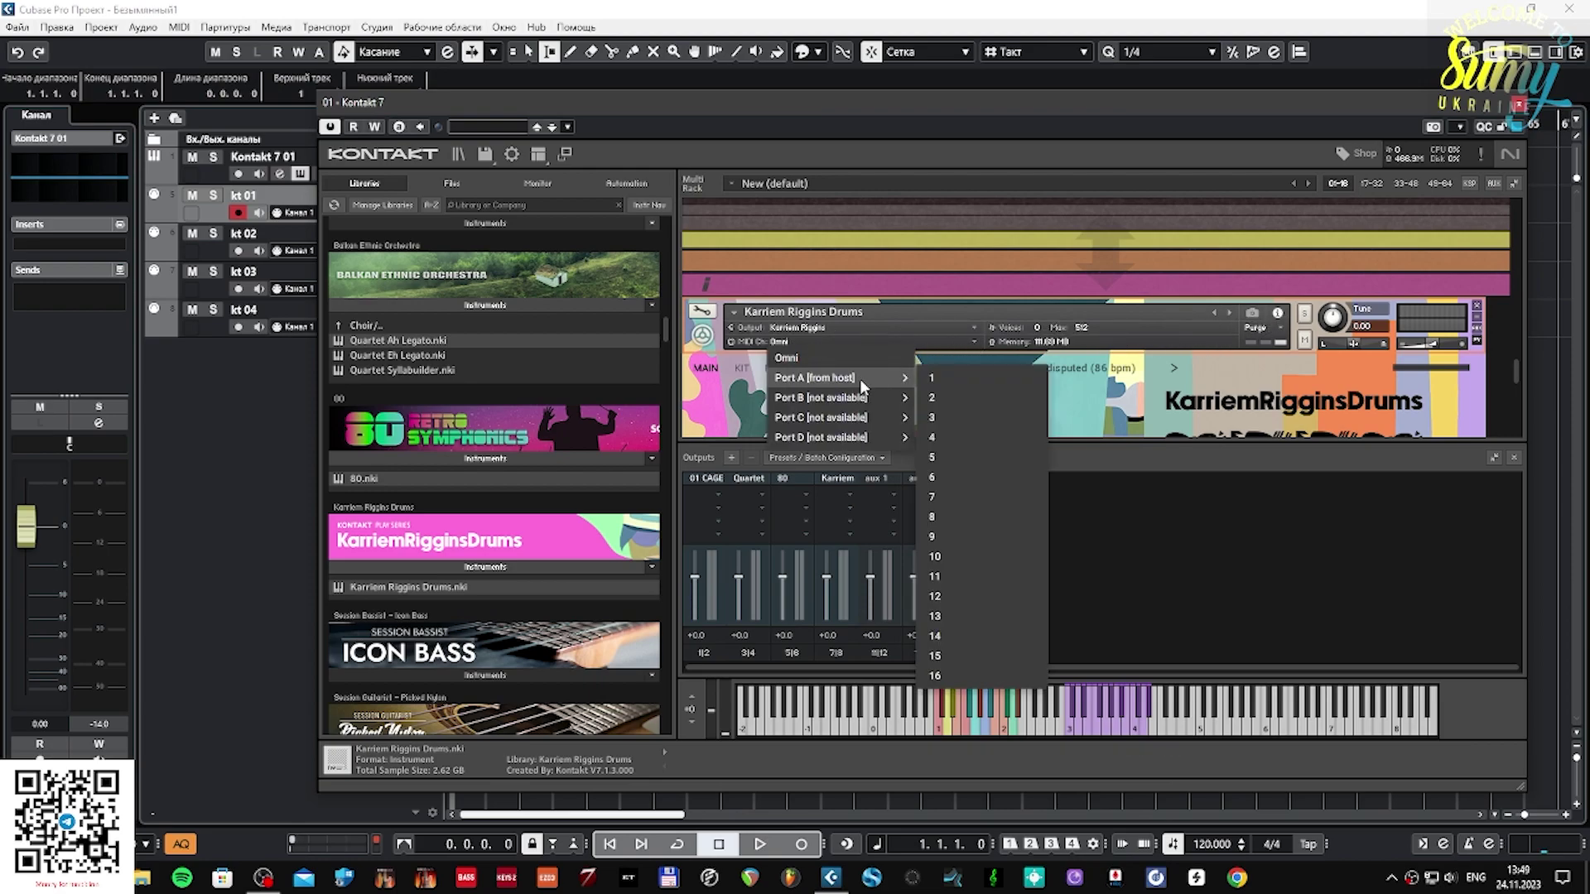
{"action": "left_click", "coordinate": [959, 435]}
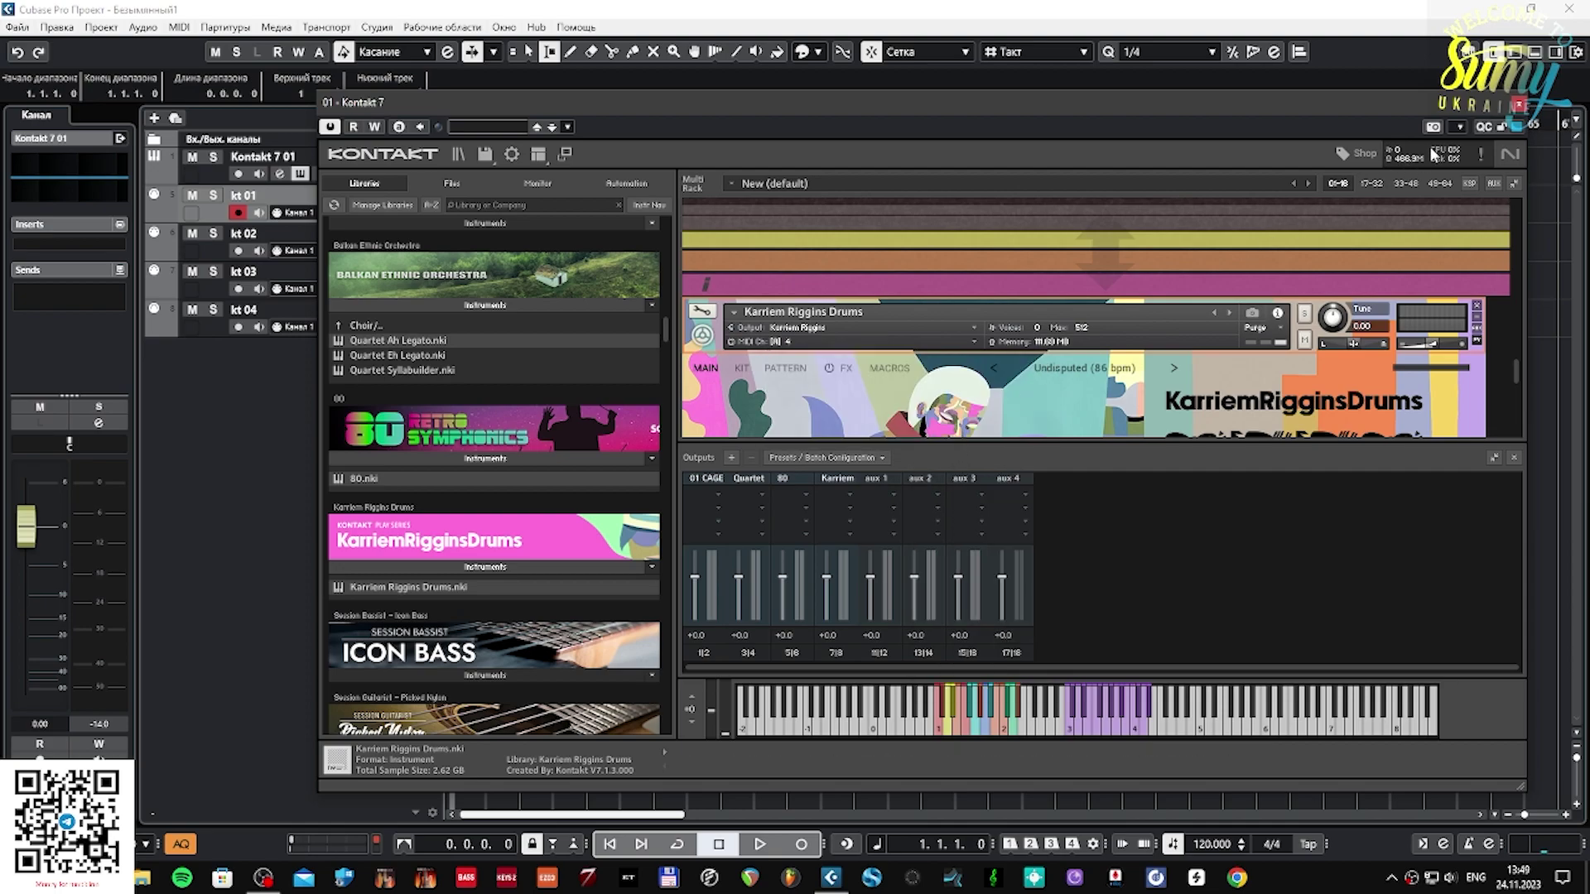
{"action": "left_click", "coordinate": [1514, 183]}
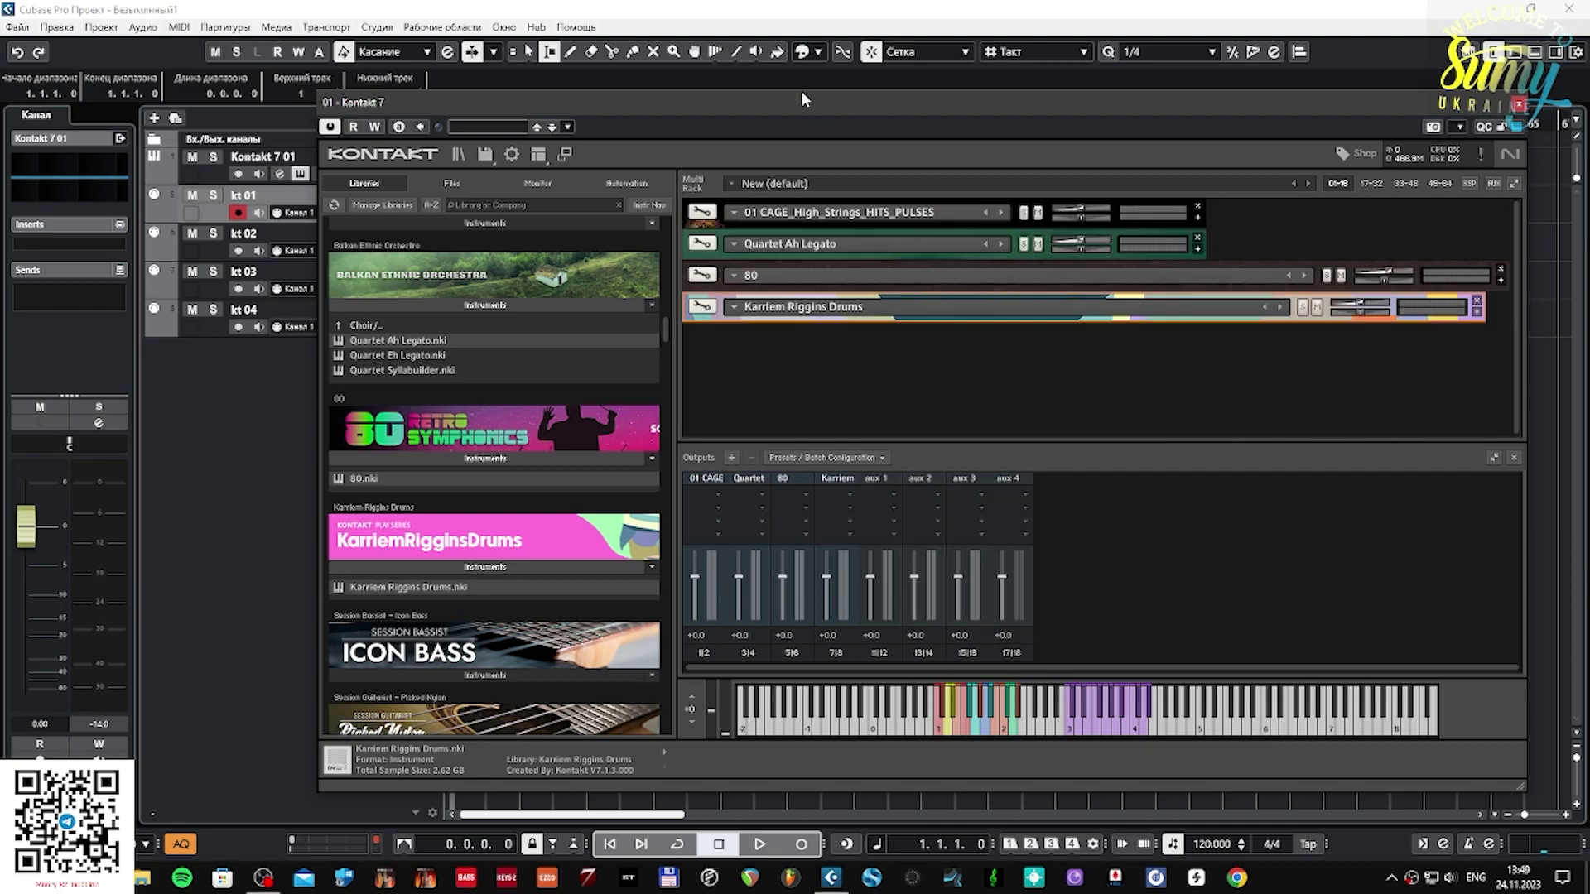
Audition the Kontakt 7 01, kt 01, kt 02 and kt 03 tracks to check which instrument each one triggers.
{"action": "left_click_drag", "start_coordinate": [802, 100], "coordinate": [924, 135]}
{"action": "left_click", "coordinate": [411, 172]}
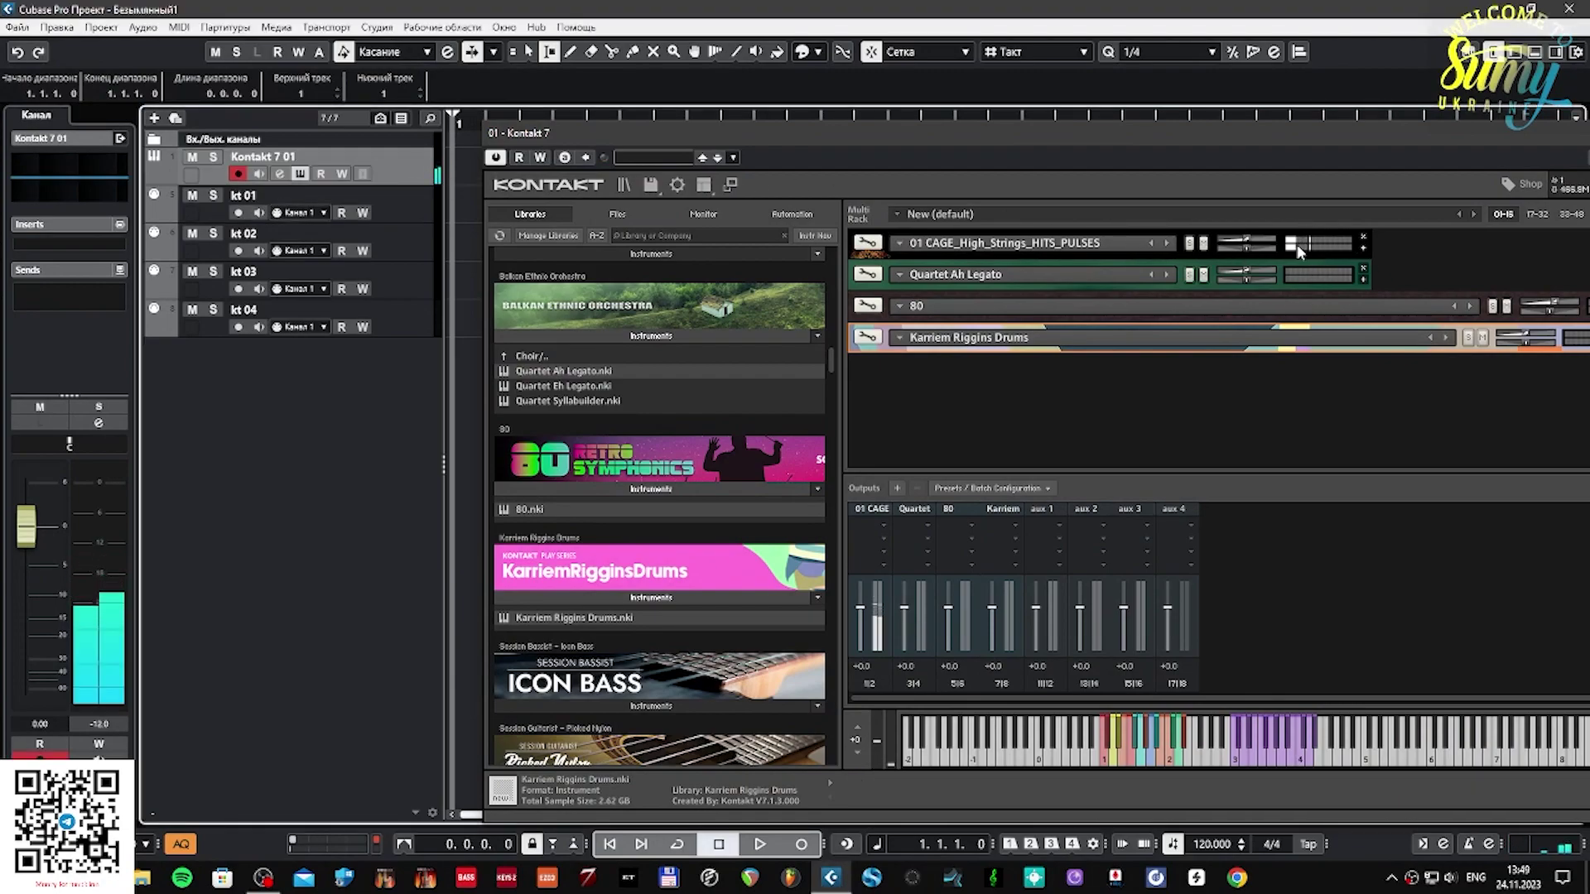
{"action": "left_click", "coordinate": [398, 197]}
{"action": "left_click", "coordinate": [400, 242]}
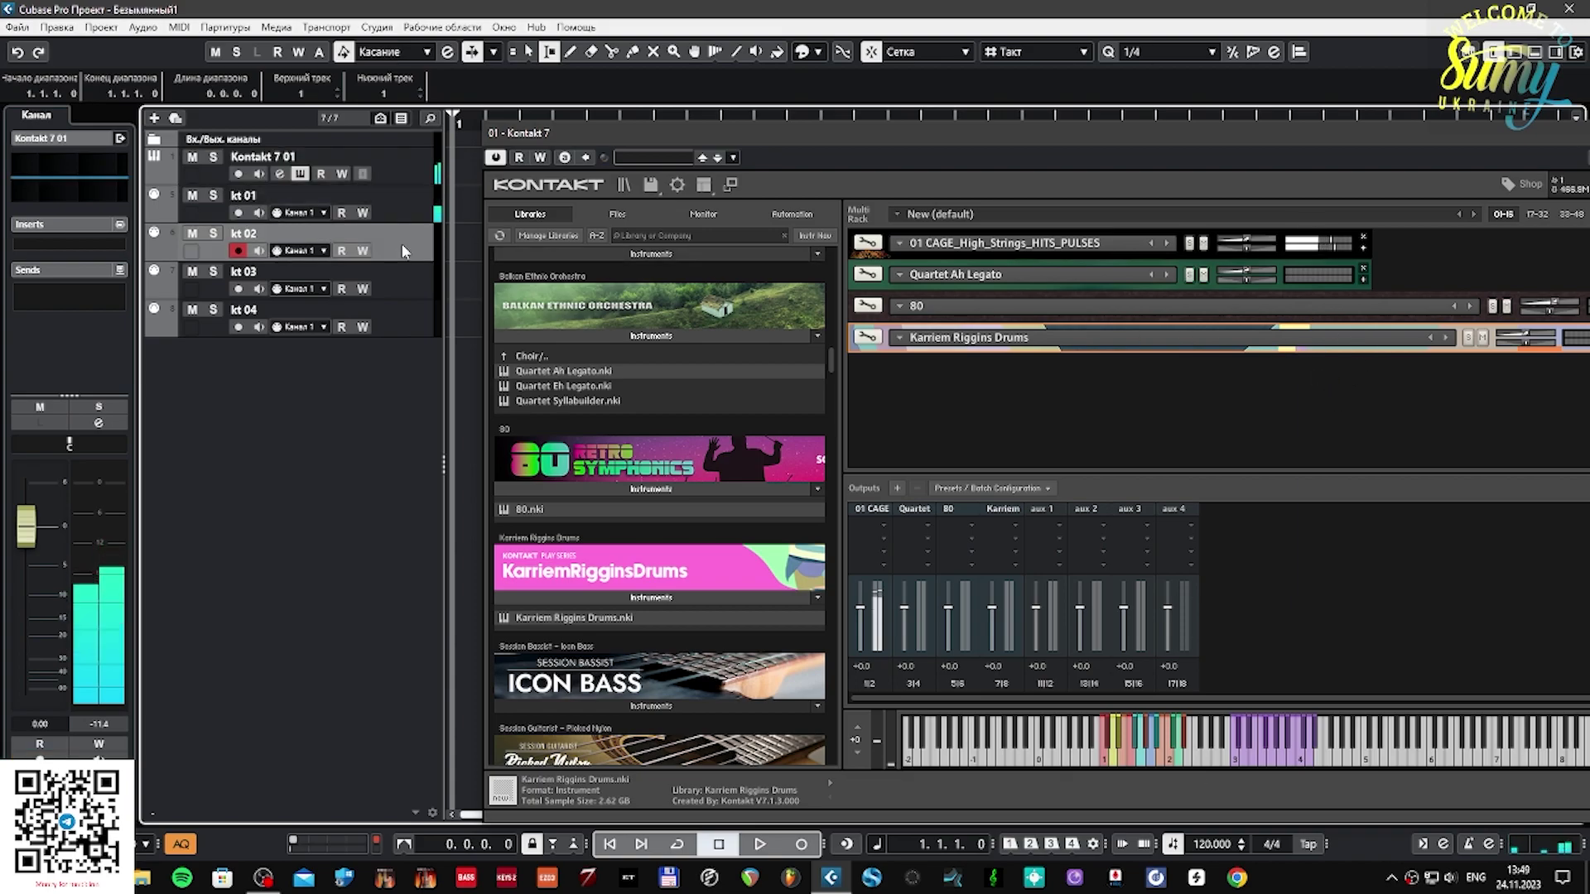
{"action": "left_click", "coordinate": [402, 274]}
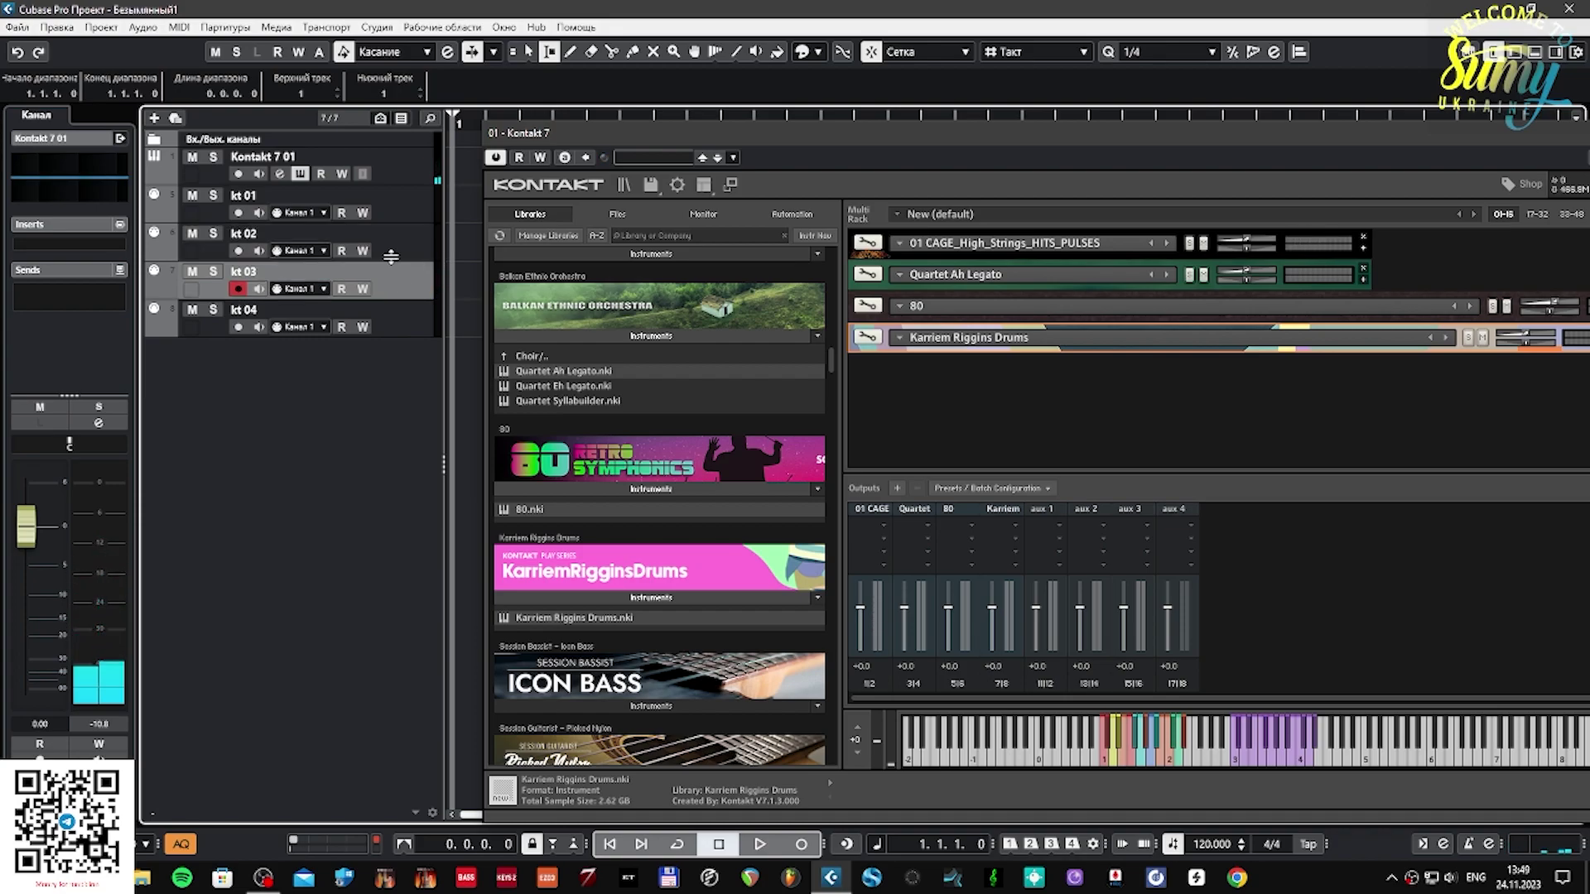
Set the MIDI channel of track kt 01 to channel 2, kt 02 to channel 3 and kt 03 to channel 4.
{"action": "left_click", "coordinate": [324, 213]}
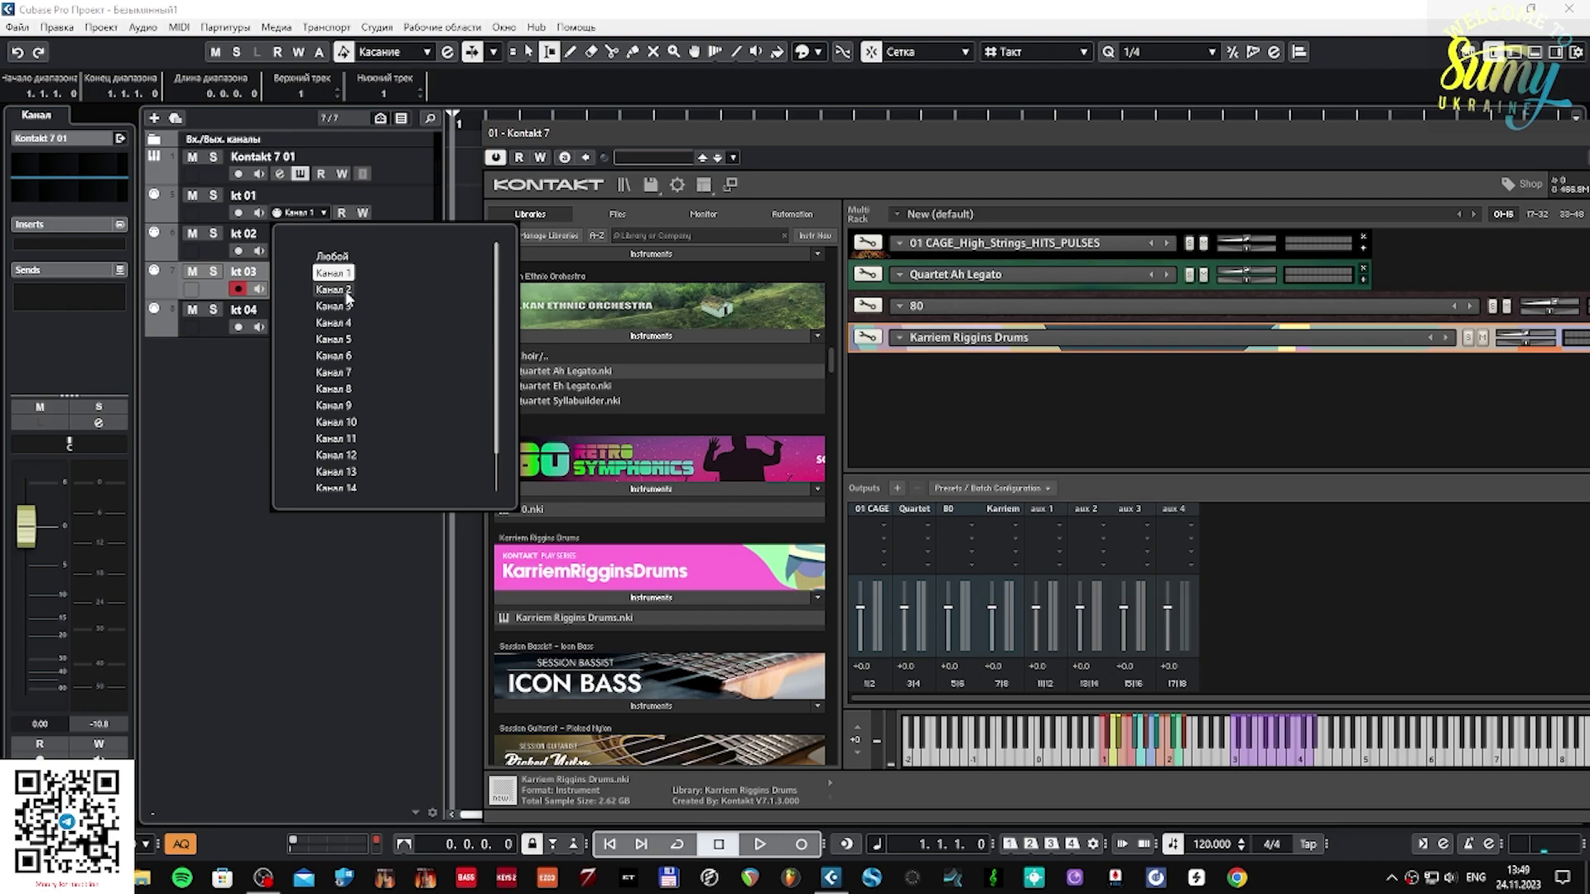
{"action": "left_click", "coordinate": [335, 289]}
{"action": "left_click", "coordinate": [323, 251]}
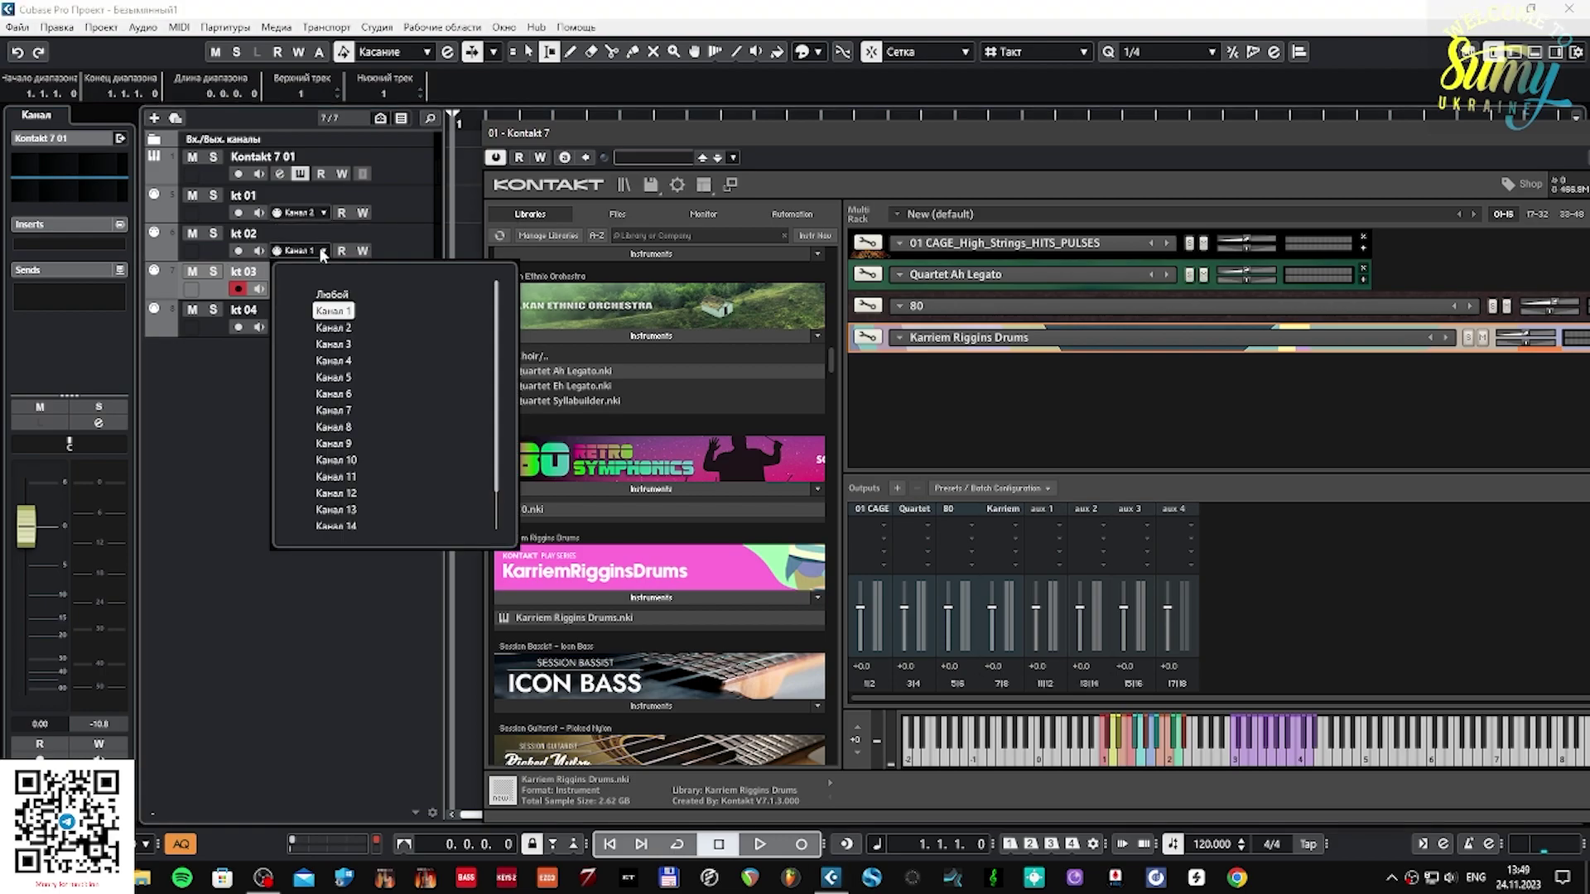
{"action": "left_click", "coordinate": [336, 344]}
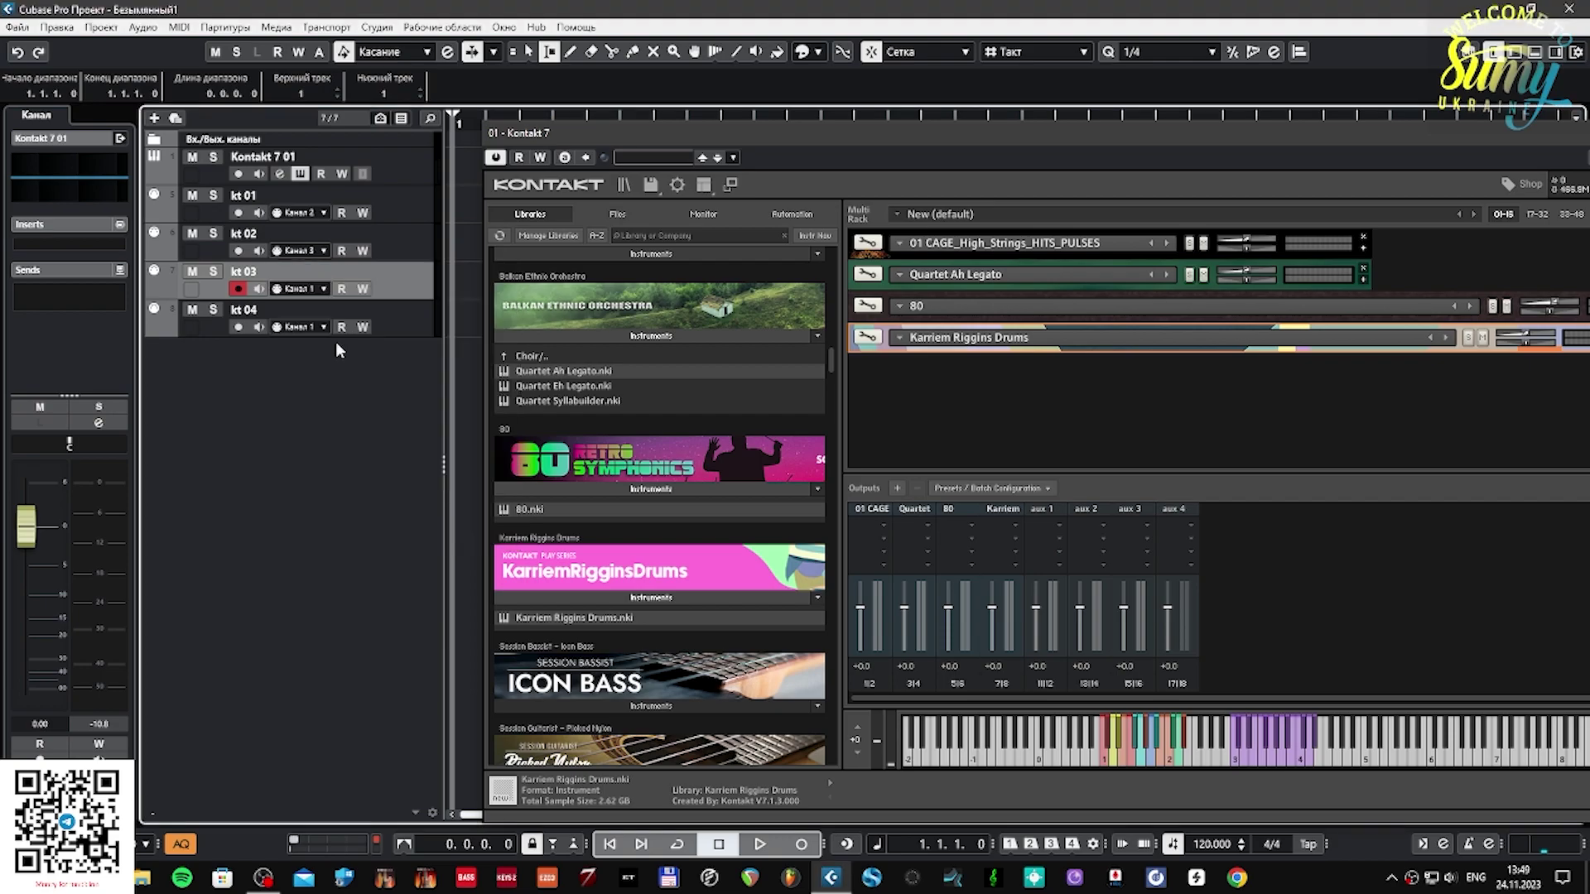
{"action": "left_click", "coordinate": [324, 289]}
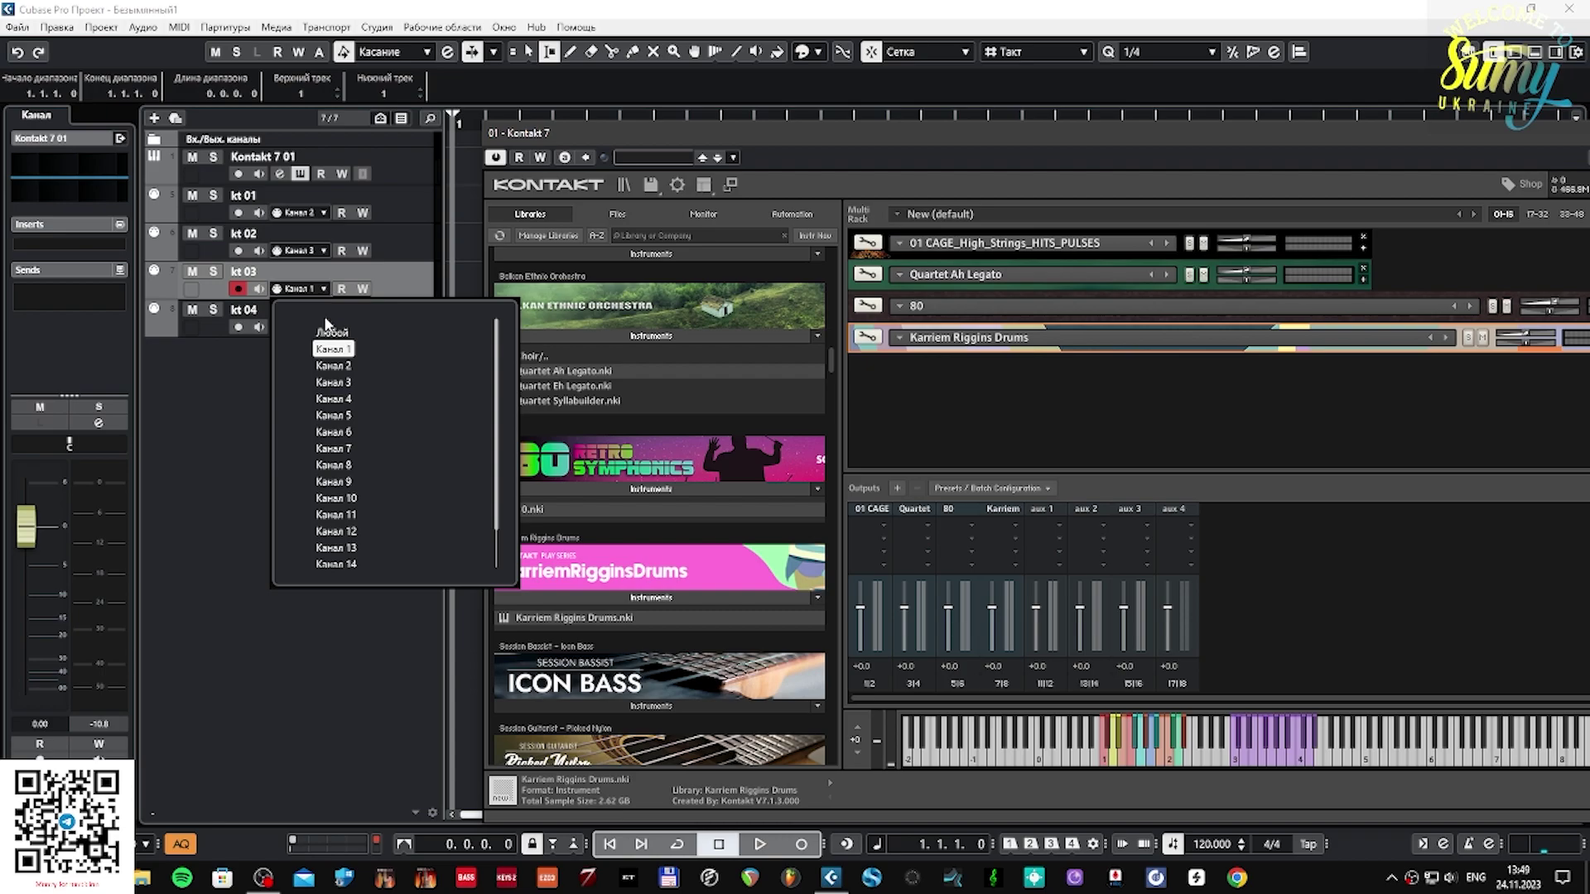
{"action": "left_click", "coordinate": [351, 402]}
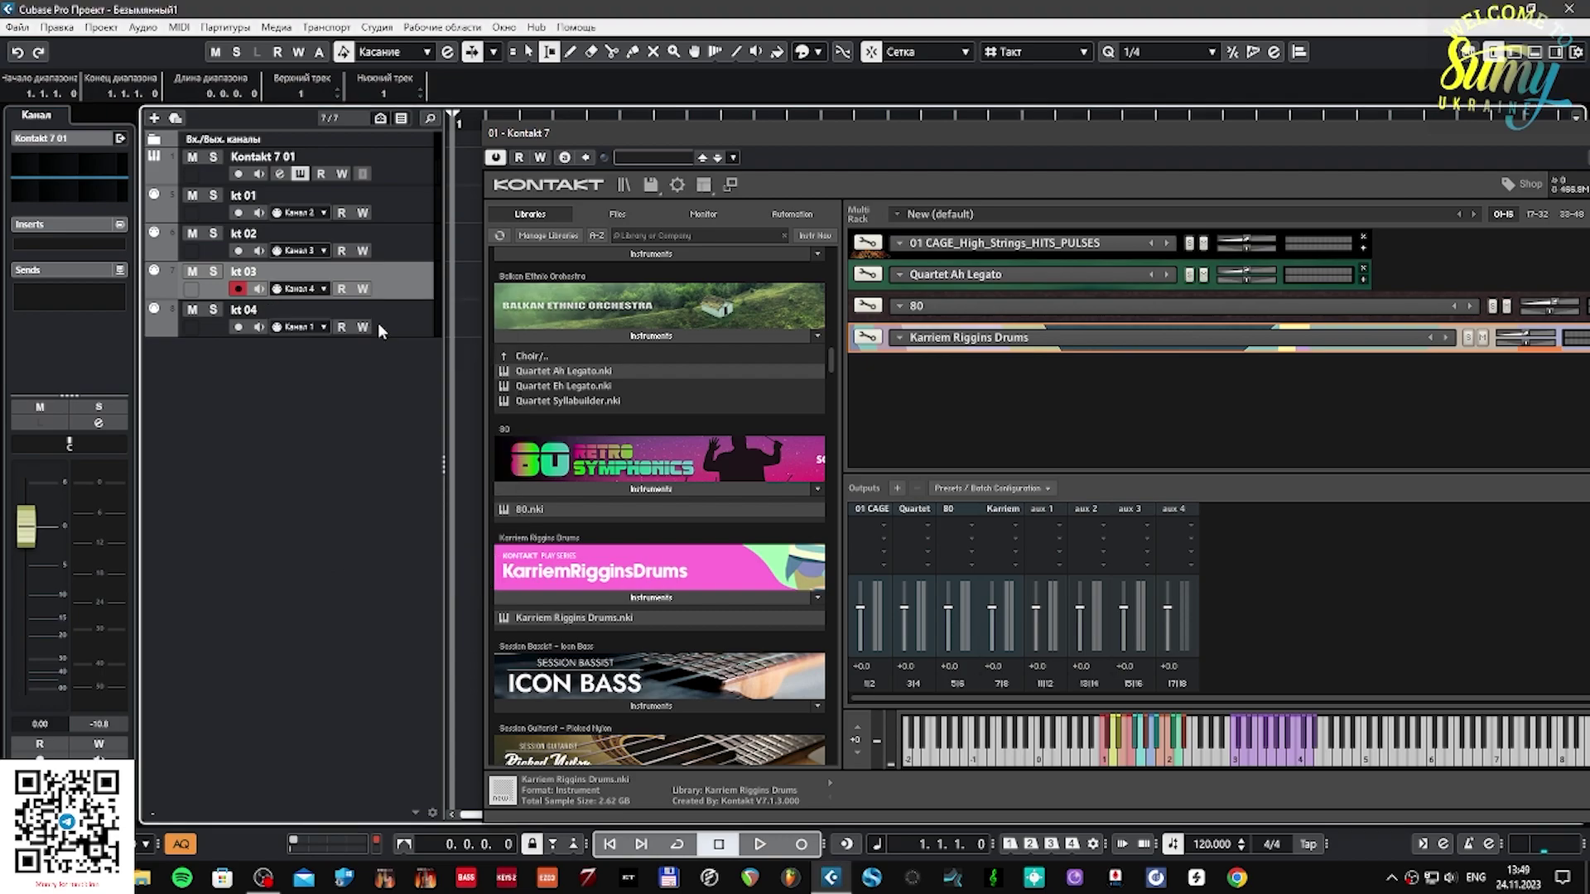
Audition the Kontakt 7 01, kt 01, kt 02 and kt 03 tracks again to compare their instruments and output channels after the channel assignment.
{"action": "left_click", "coordinate": [398, 176]}
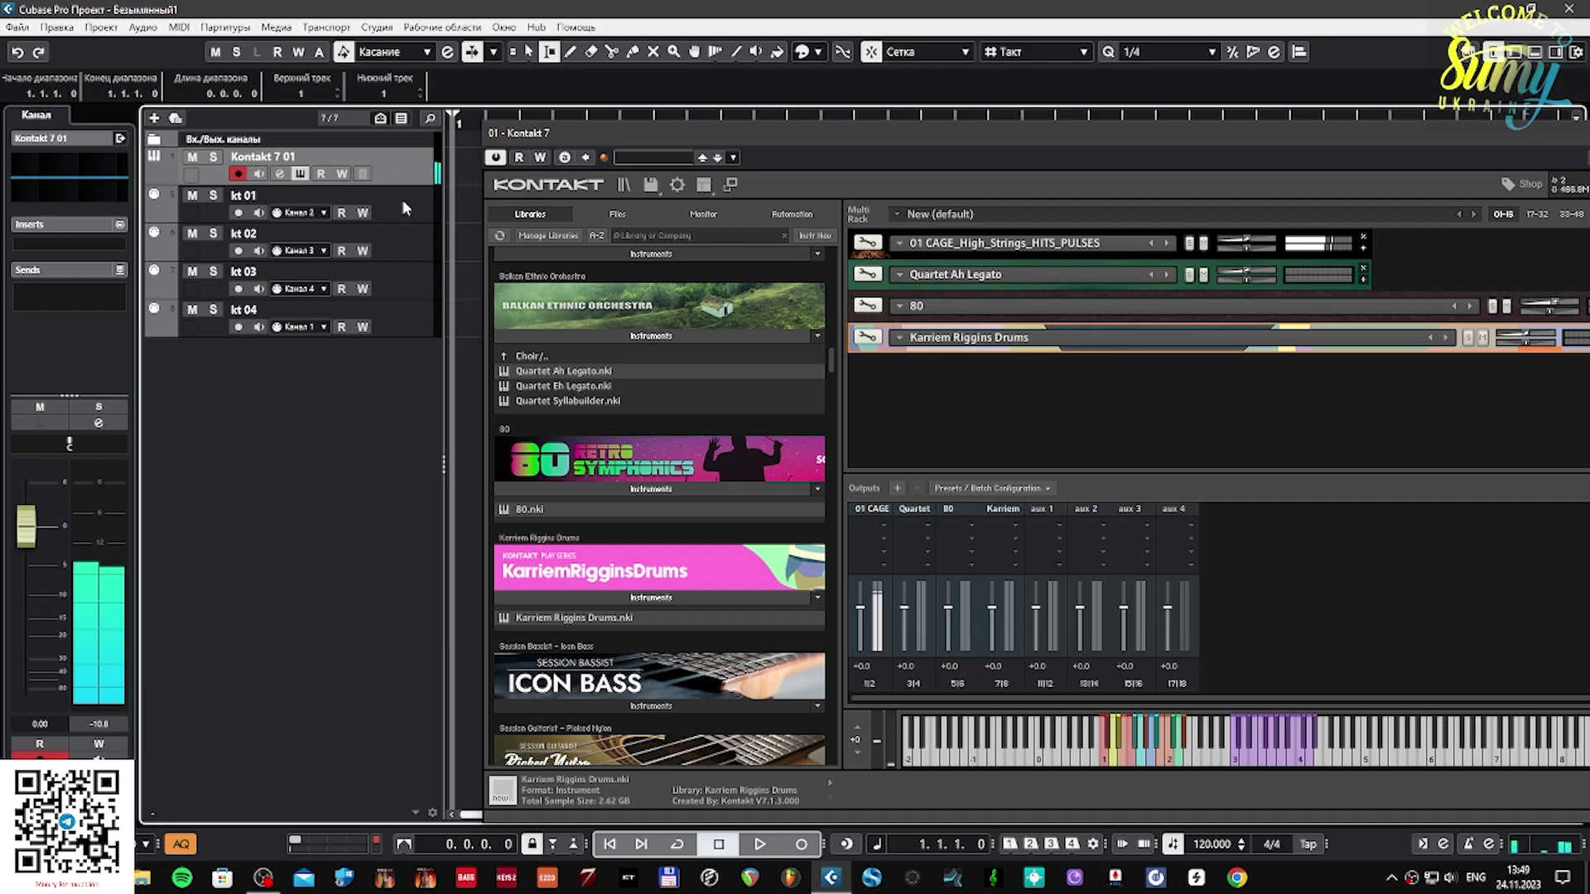
{"action": "left_click", "coordinate": [404, 205]}
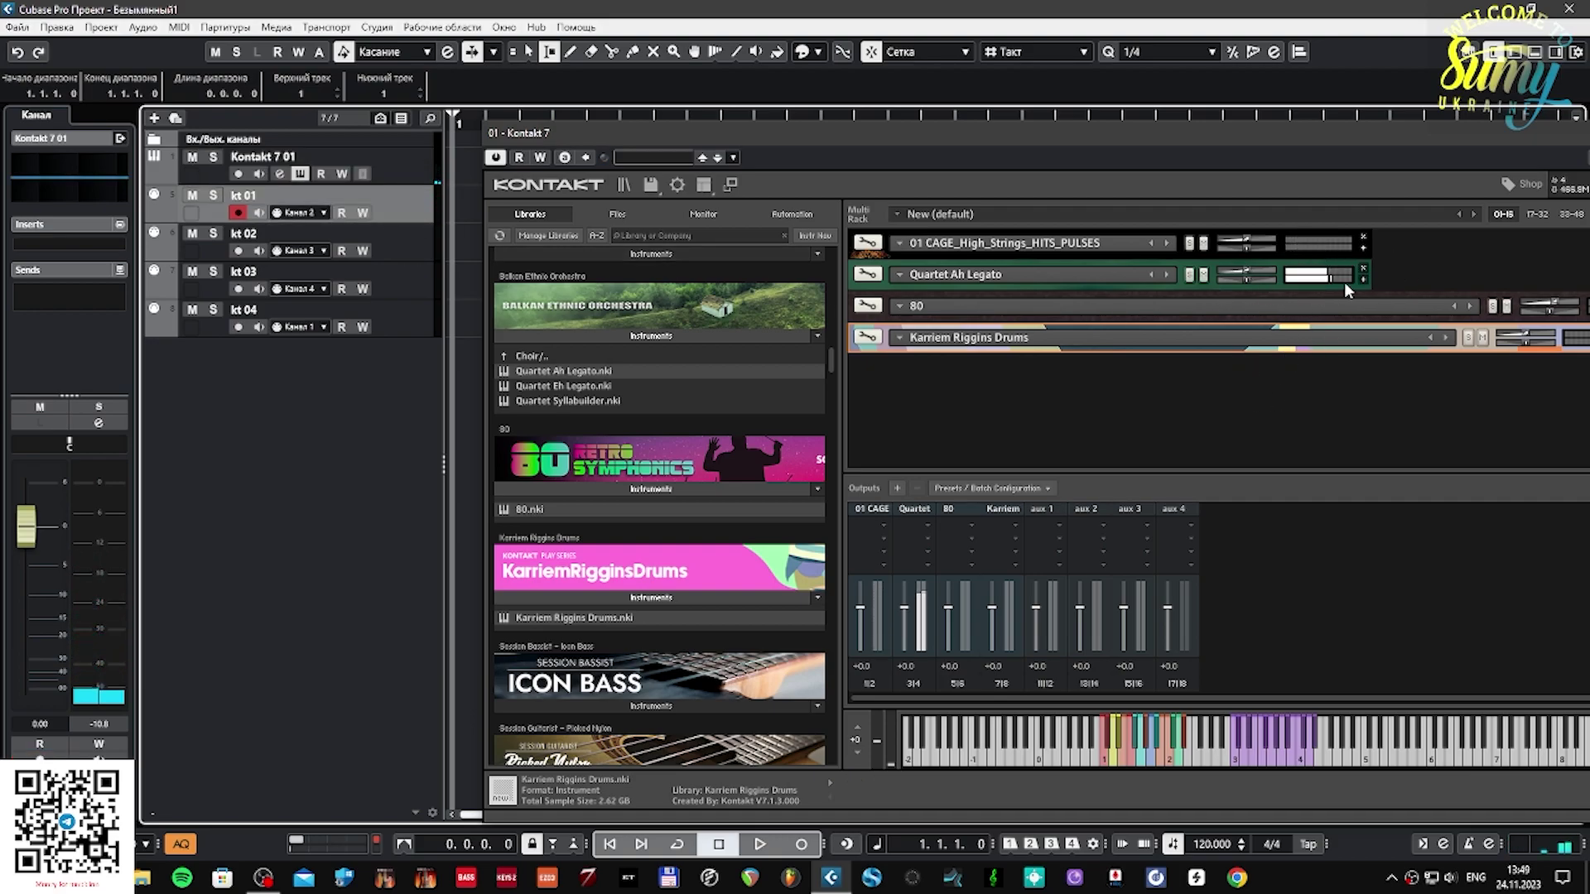
{"action": "left_click", "coordinate": [401, 248]}
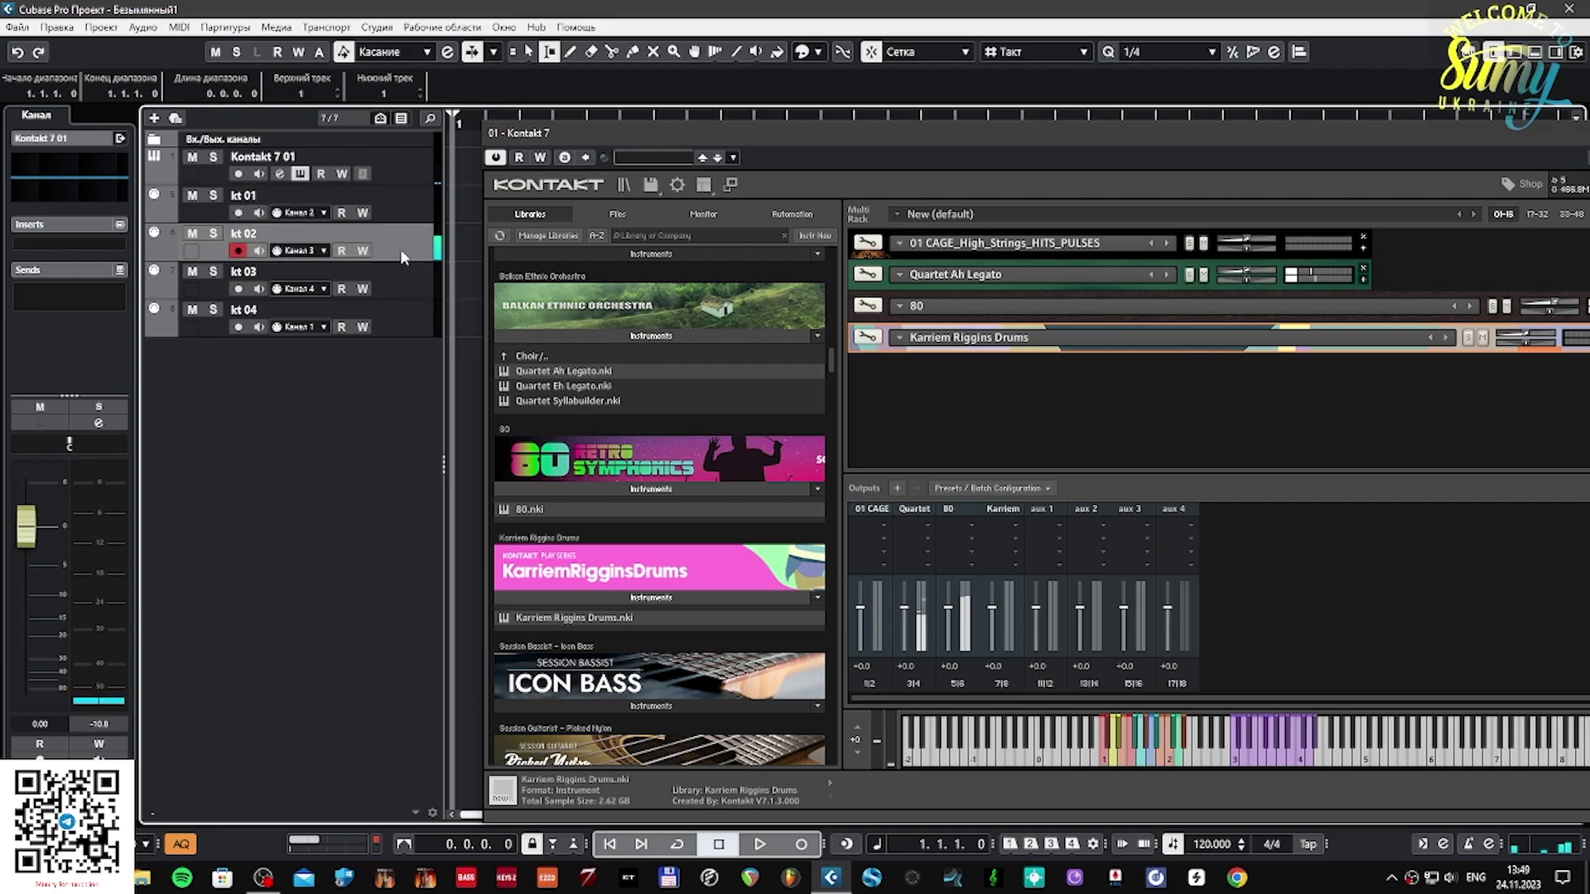
{"action": "left_click_drag", "start_coordinate": [1153, 146], "coordinate": [953, 146]}
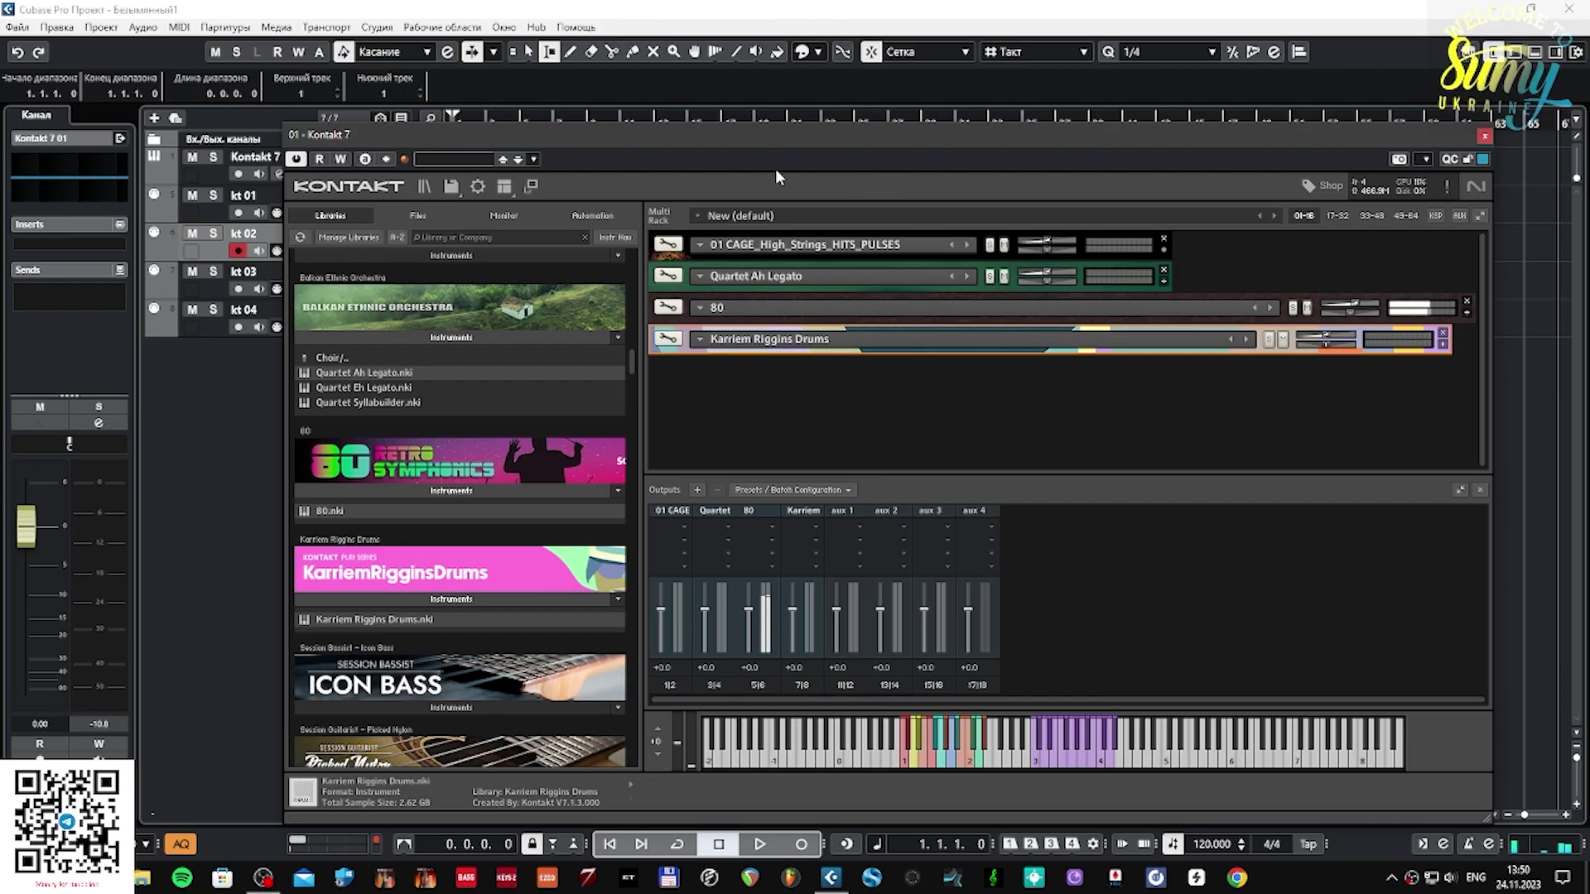
{"action": "left_click_drag", "start_coordinate": [688, 129], "coordinate": [984, 140]}
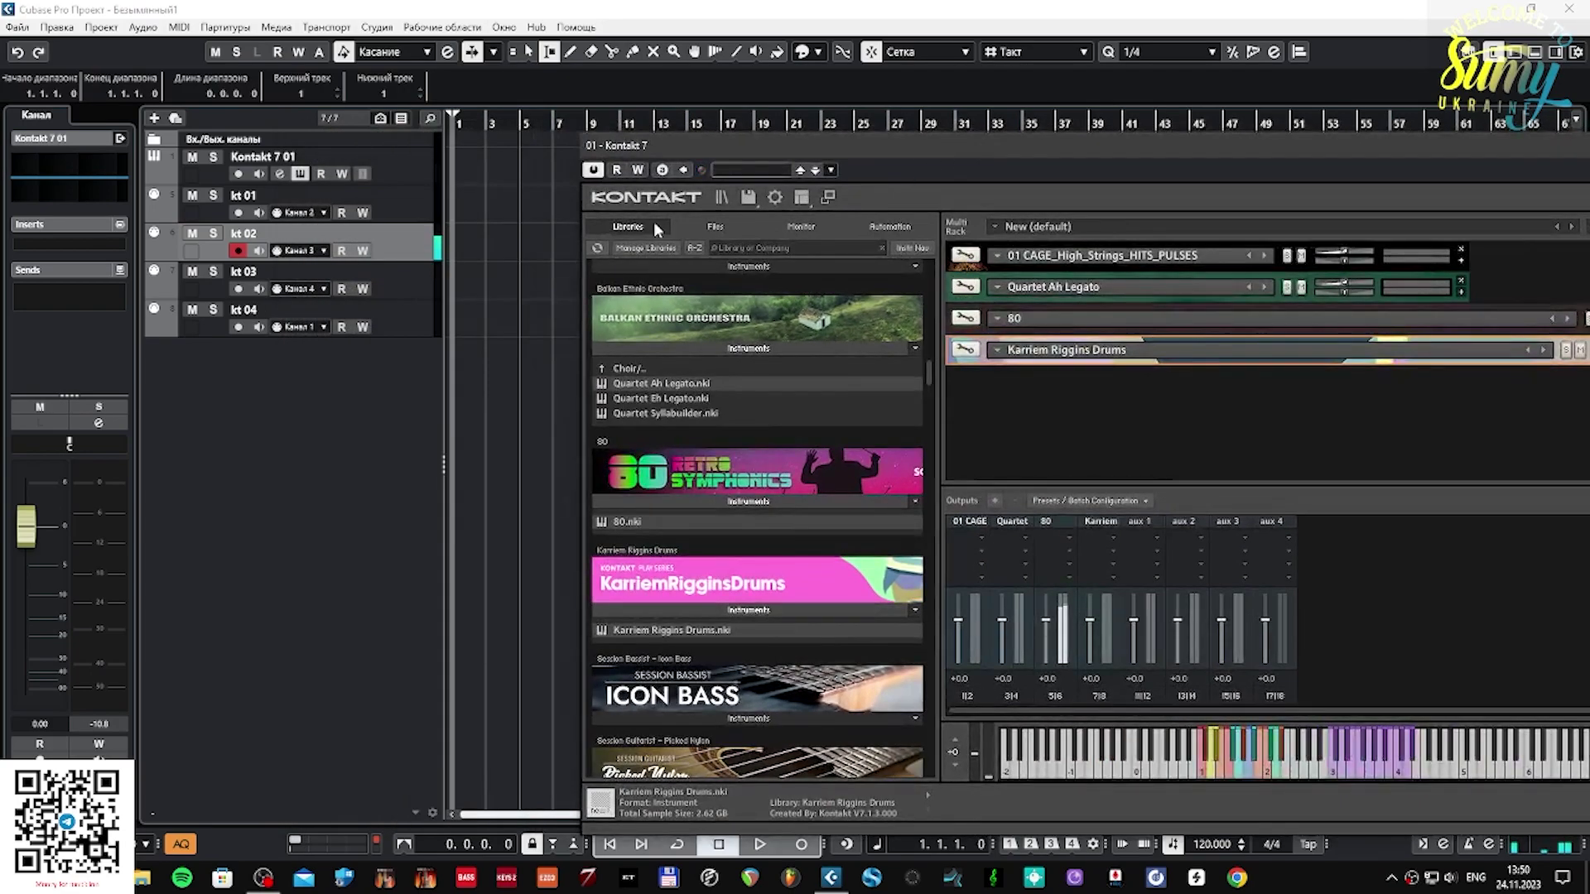
{"action": "left_click", "coordinate": [398, 282]}
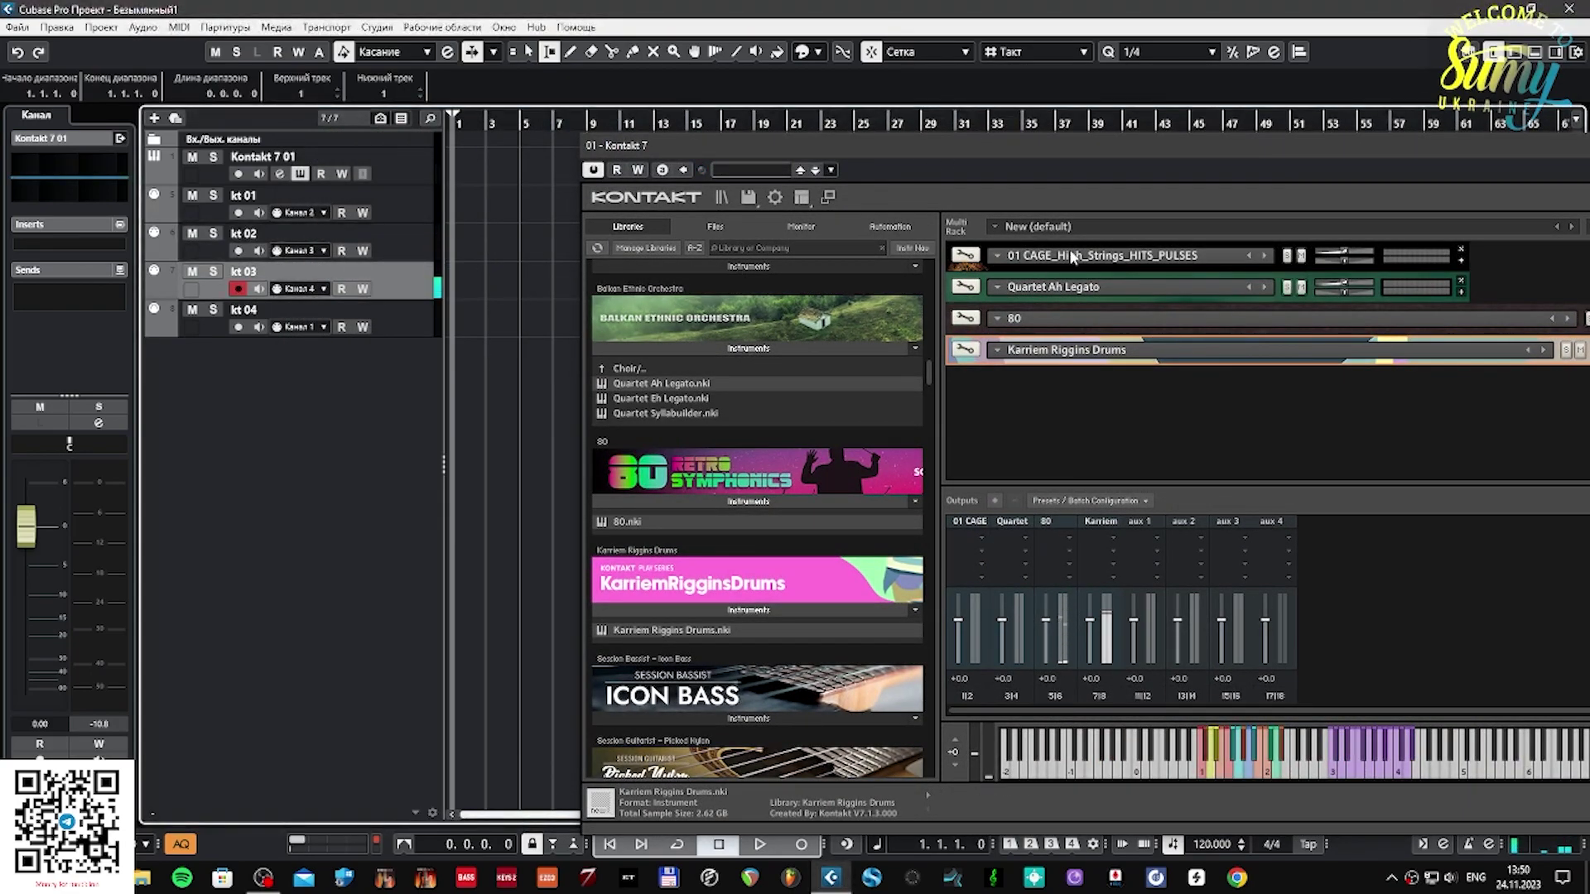
Place the Kontakt window beside the track list with its rack meters in view and audition tracks Kontakt 7 01, kt 01, kt 02 and kt 03.
{"action": "left_click_drag", "start_coordinate": [1105, 156], "coordinate": [830, 146]}
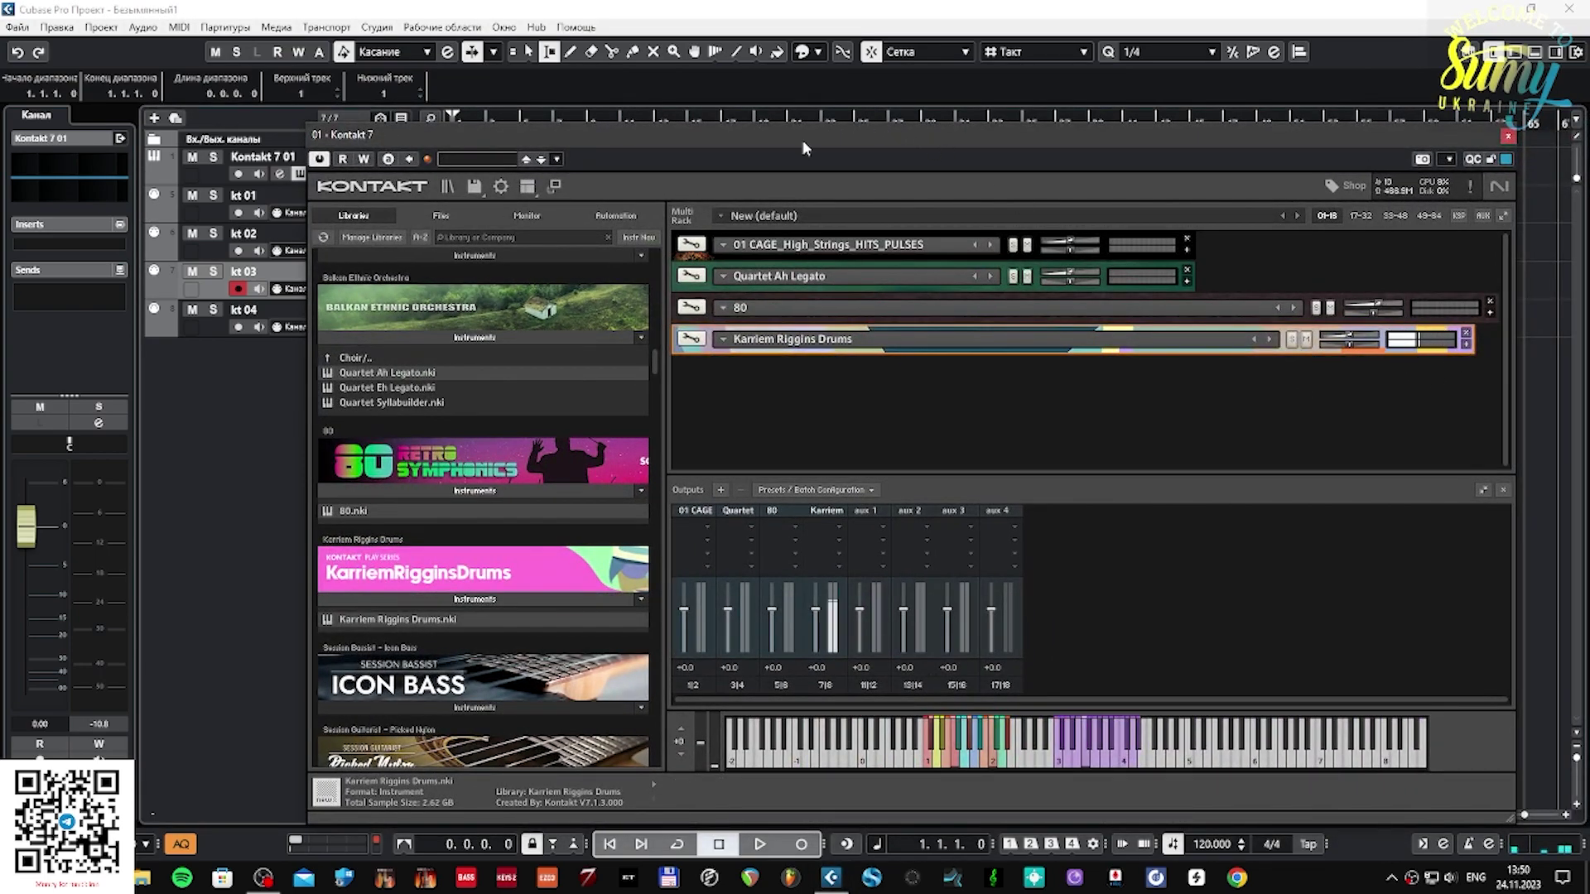
{"action": "left_click_drag", "start_coordinate": [765, 130], "coordinate": [817, 207]}
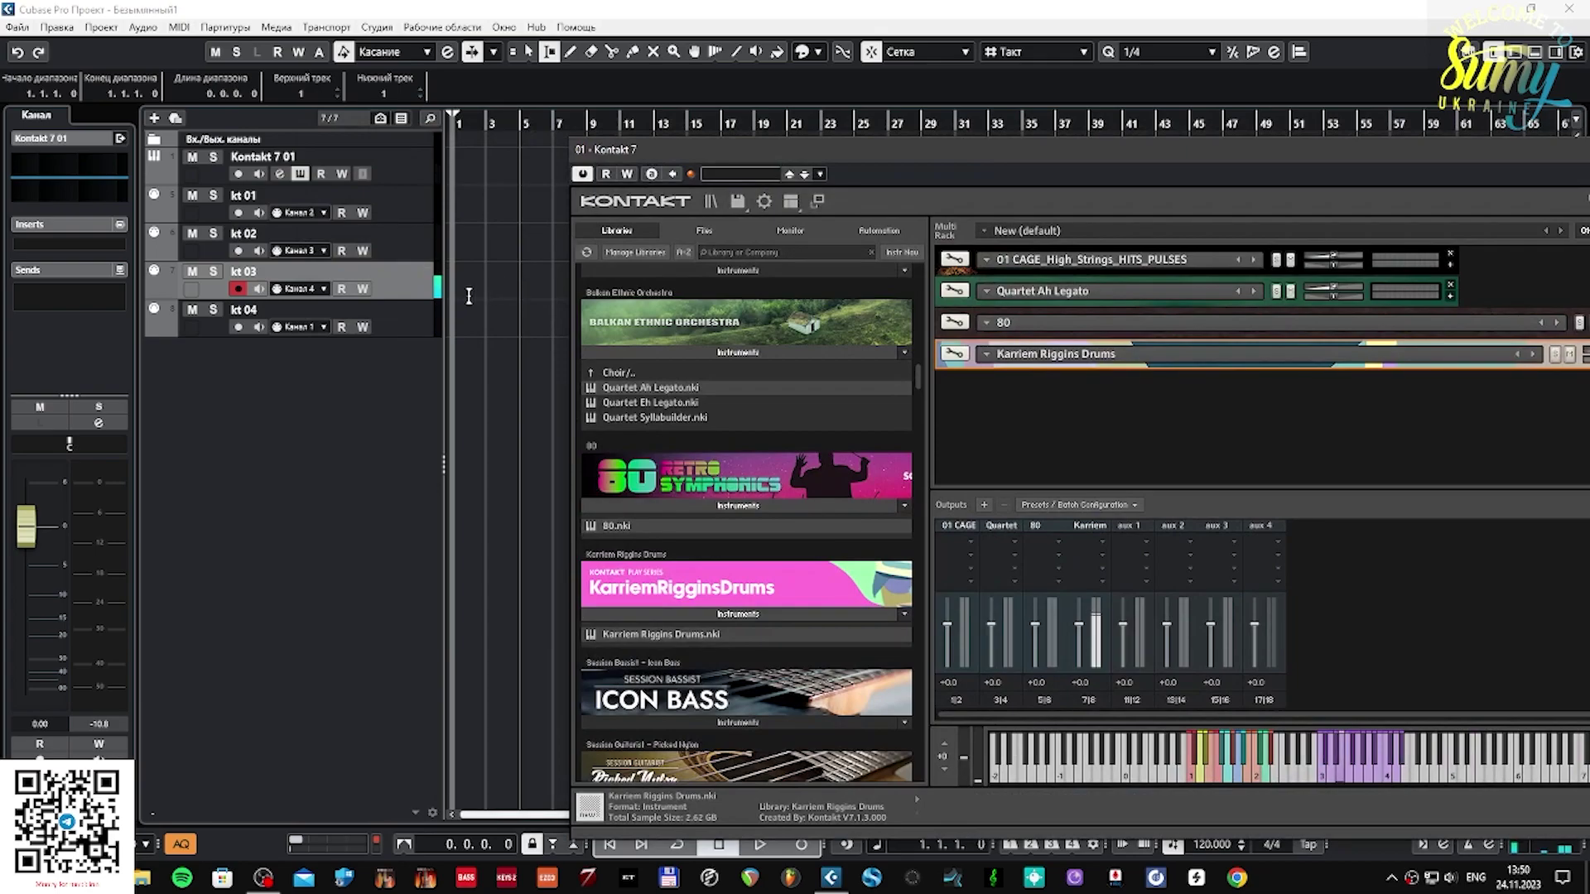
{"action": "left_click", "coordinate": [401, 173]}
{"action": "left_click", "coordinate": [400, 318]}
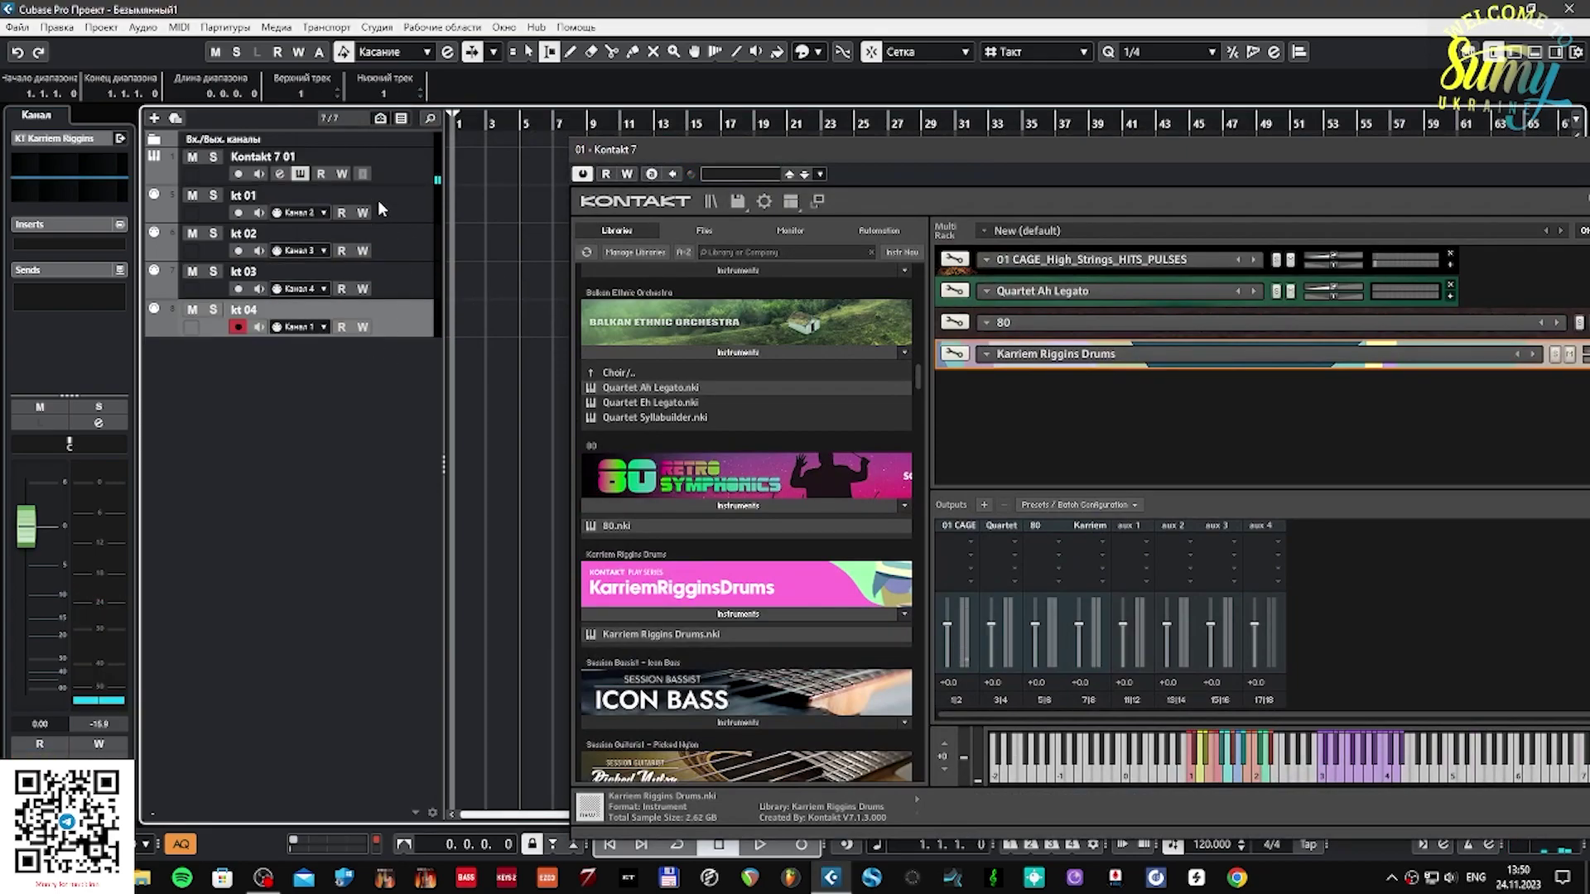
{"action": "left_click", "coordinate": [394, 170]}
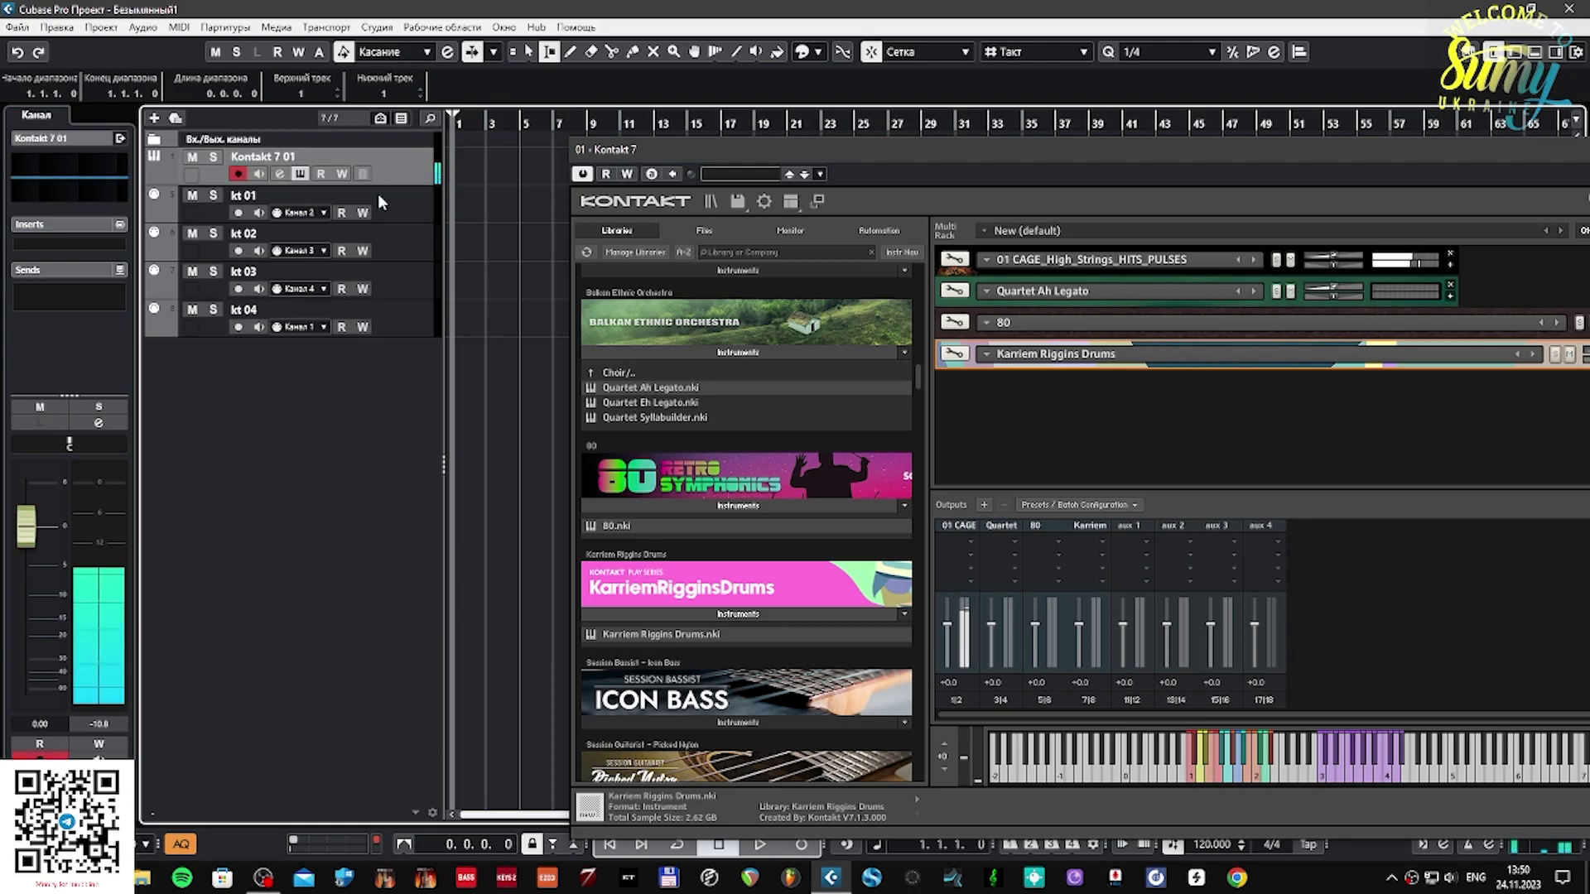
{"action": "left_click_drag", "start_coordinate": [852, 156], "coordinate": [667, 173]}
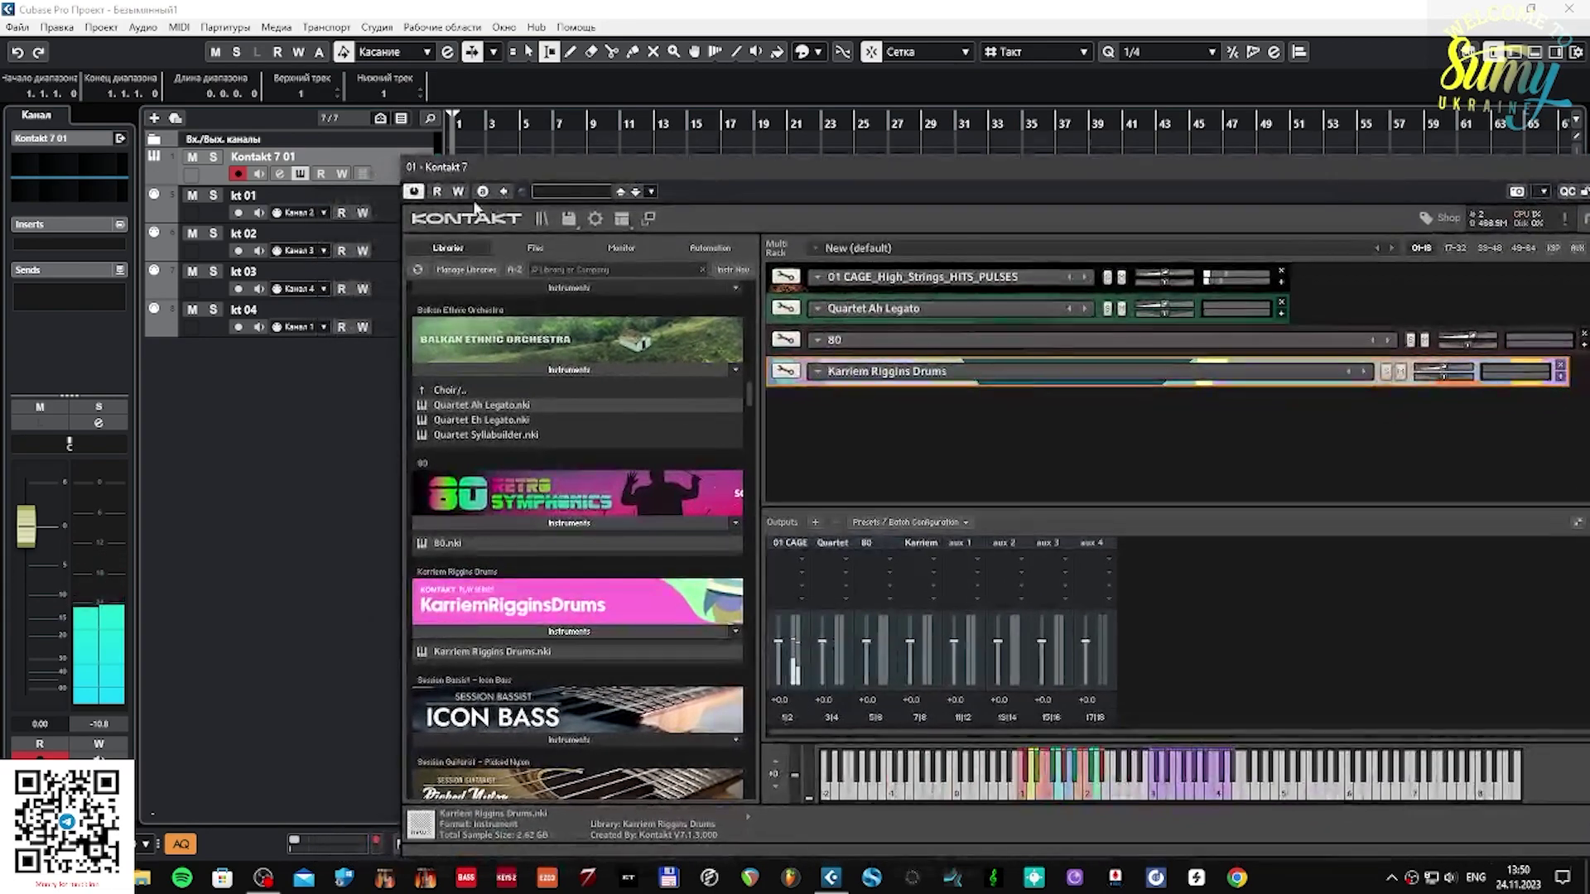
{"action": "left_click", "coordinate": [385, 205]}
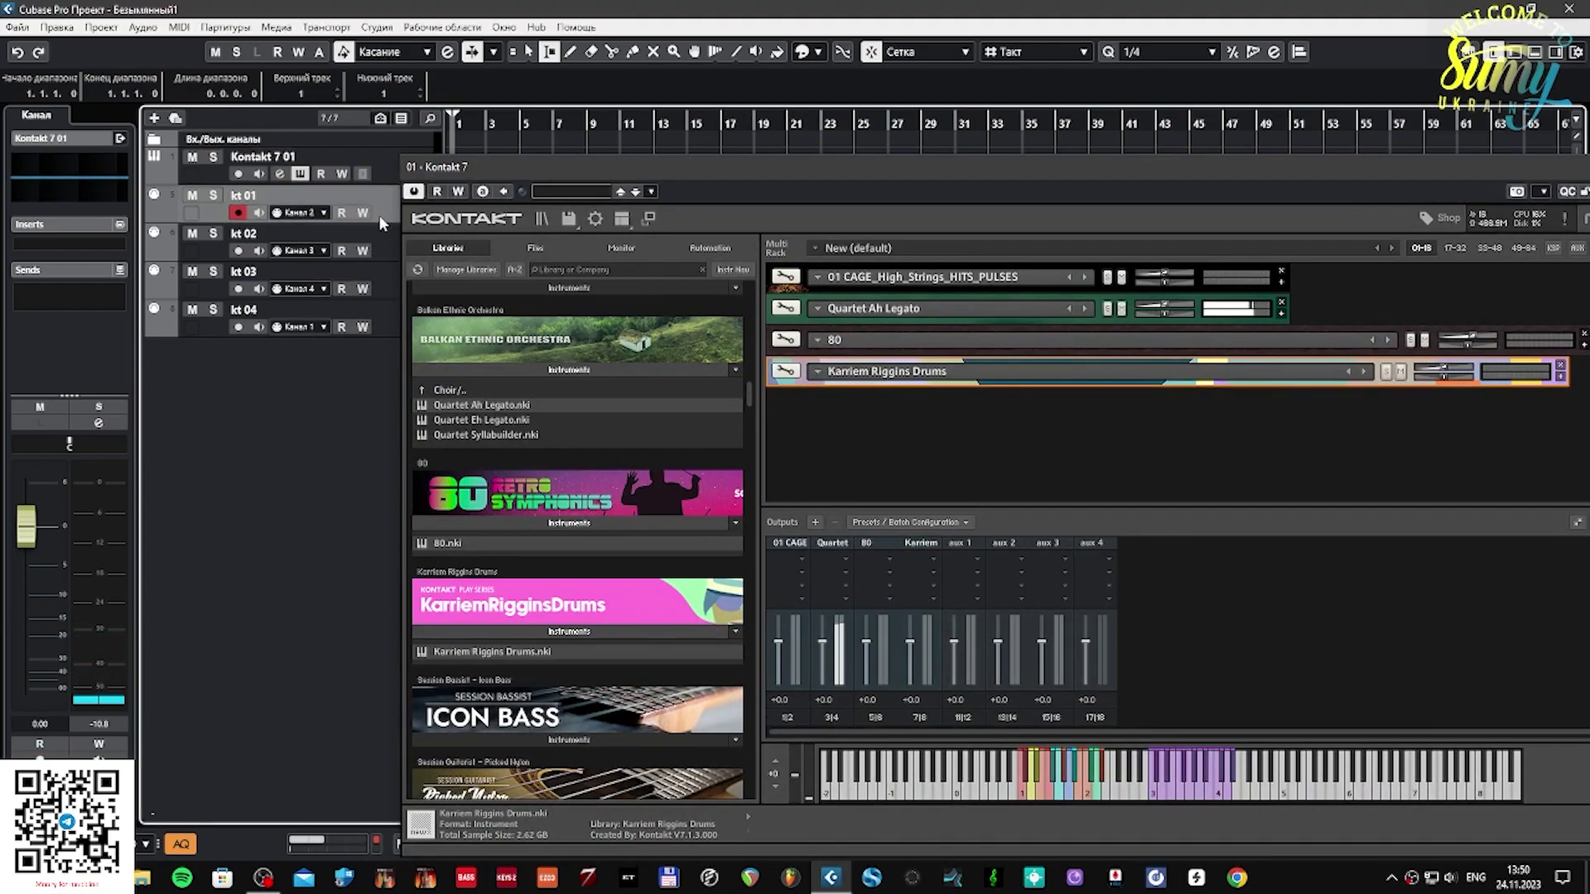
{"action": "left_click", "coordinate": [386, 247]}
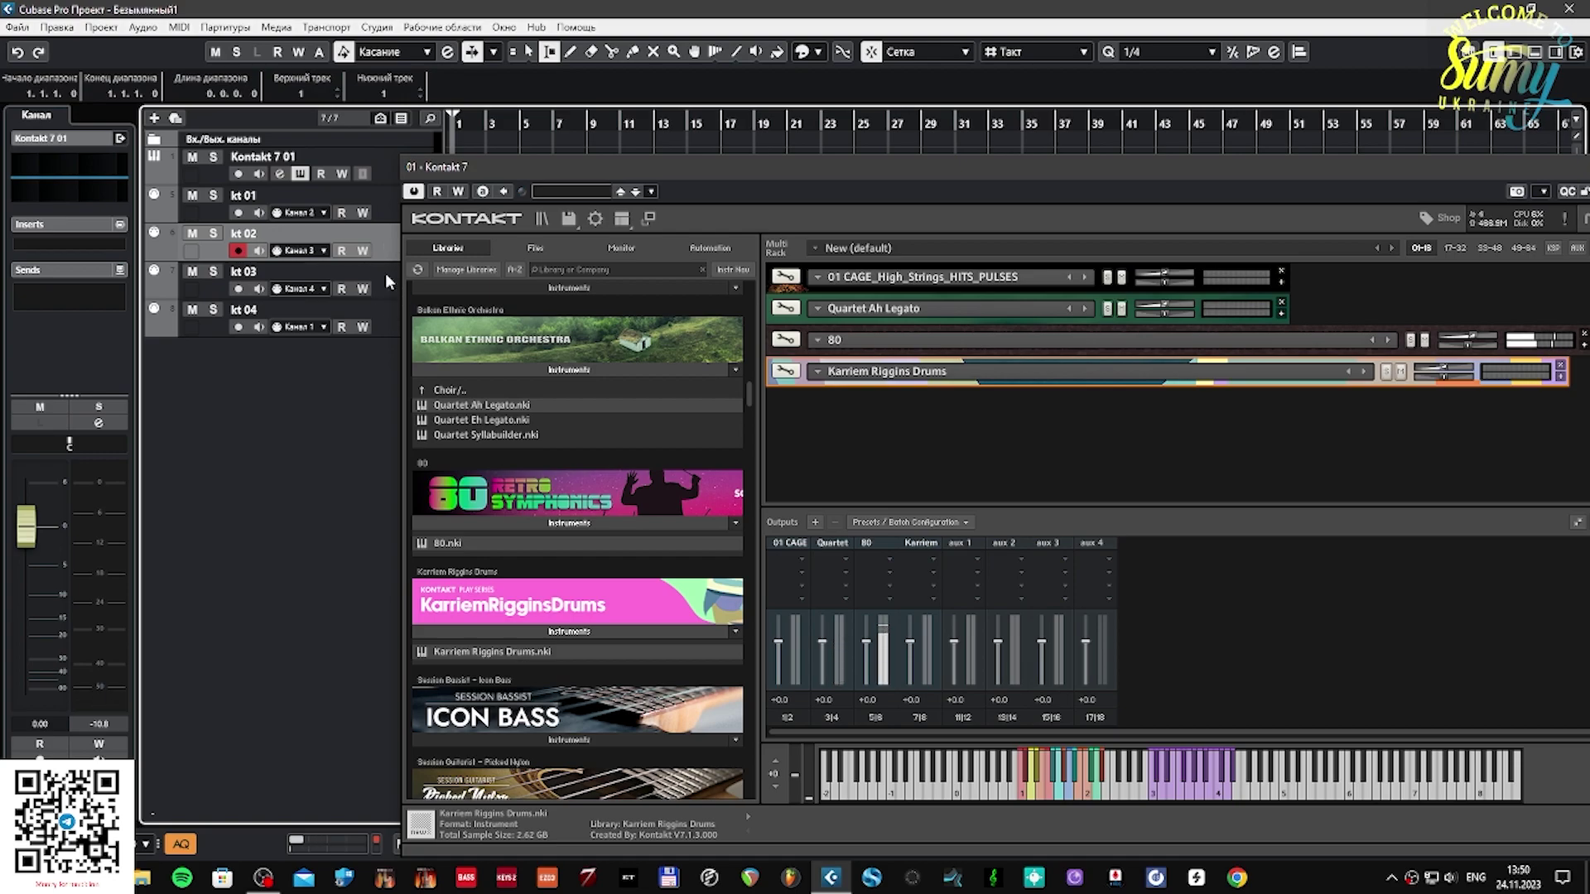
{"action": "left_click", "coordinate": [386, 277]}
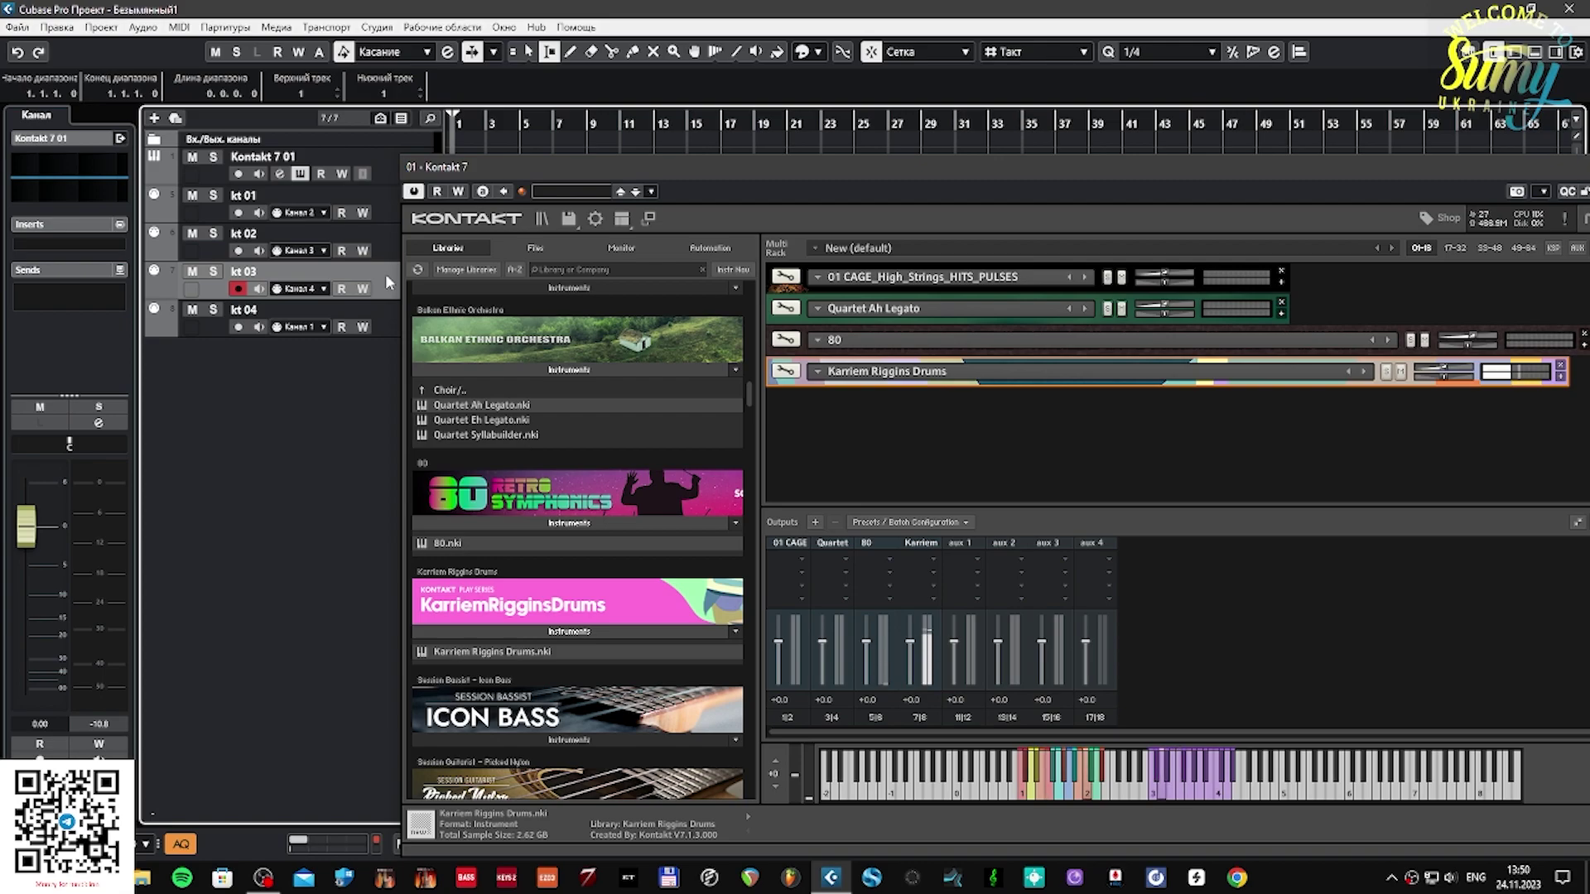
Delete the surplus MIDI track kt 04 from the project.
{"action": "left_click", "coordinate": [387, 314]}
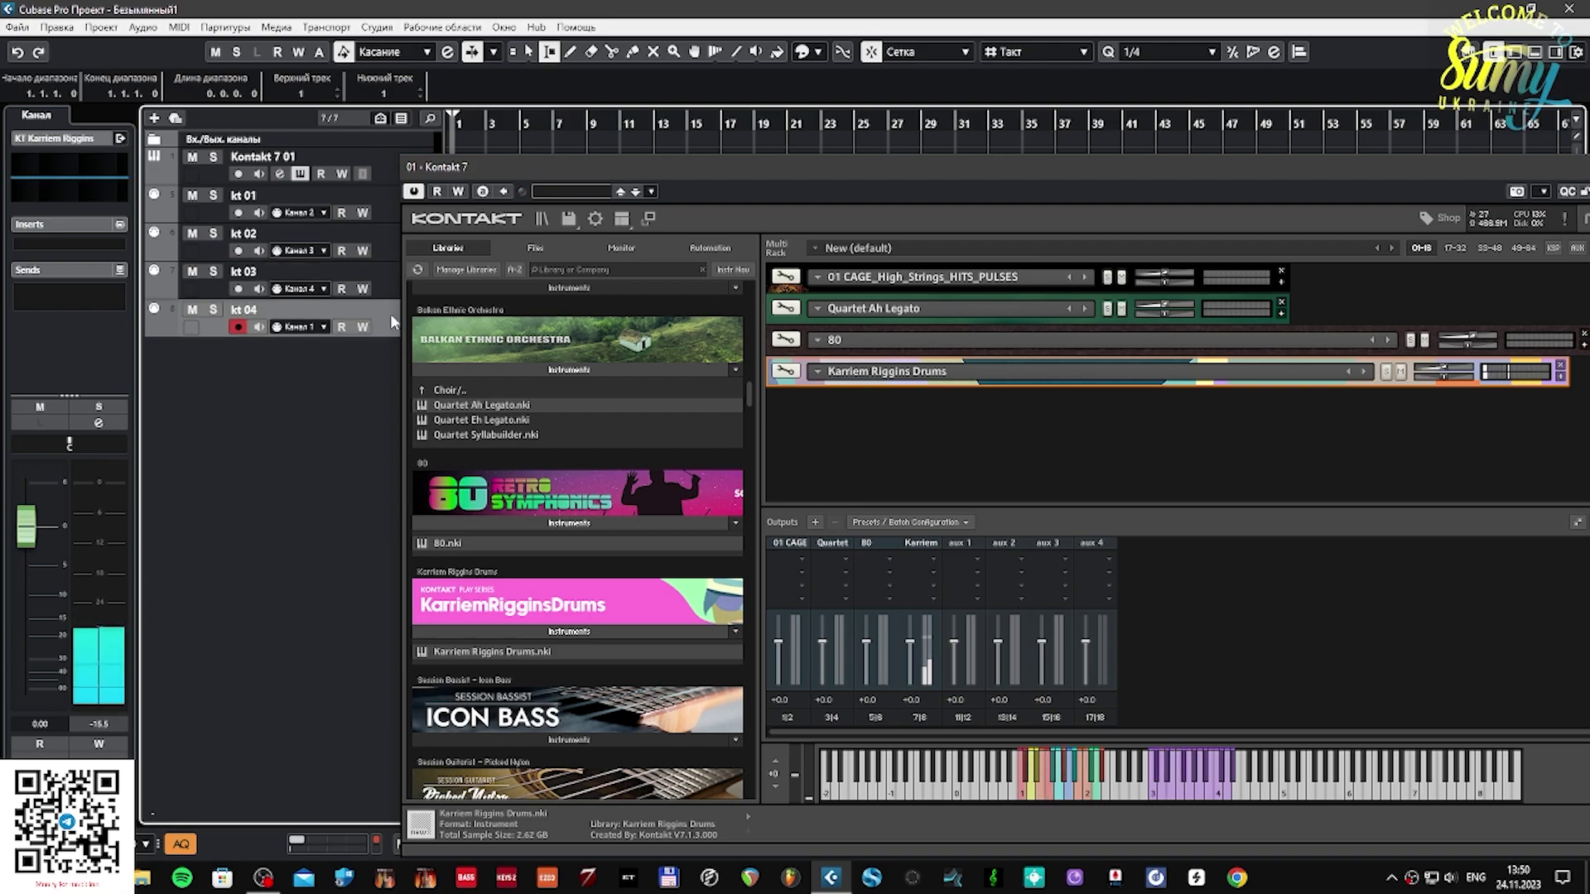
{"action": "right_click", "coordinate": [380, 308]}
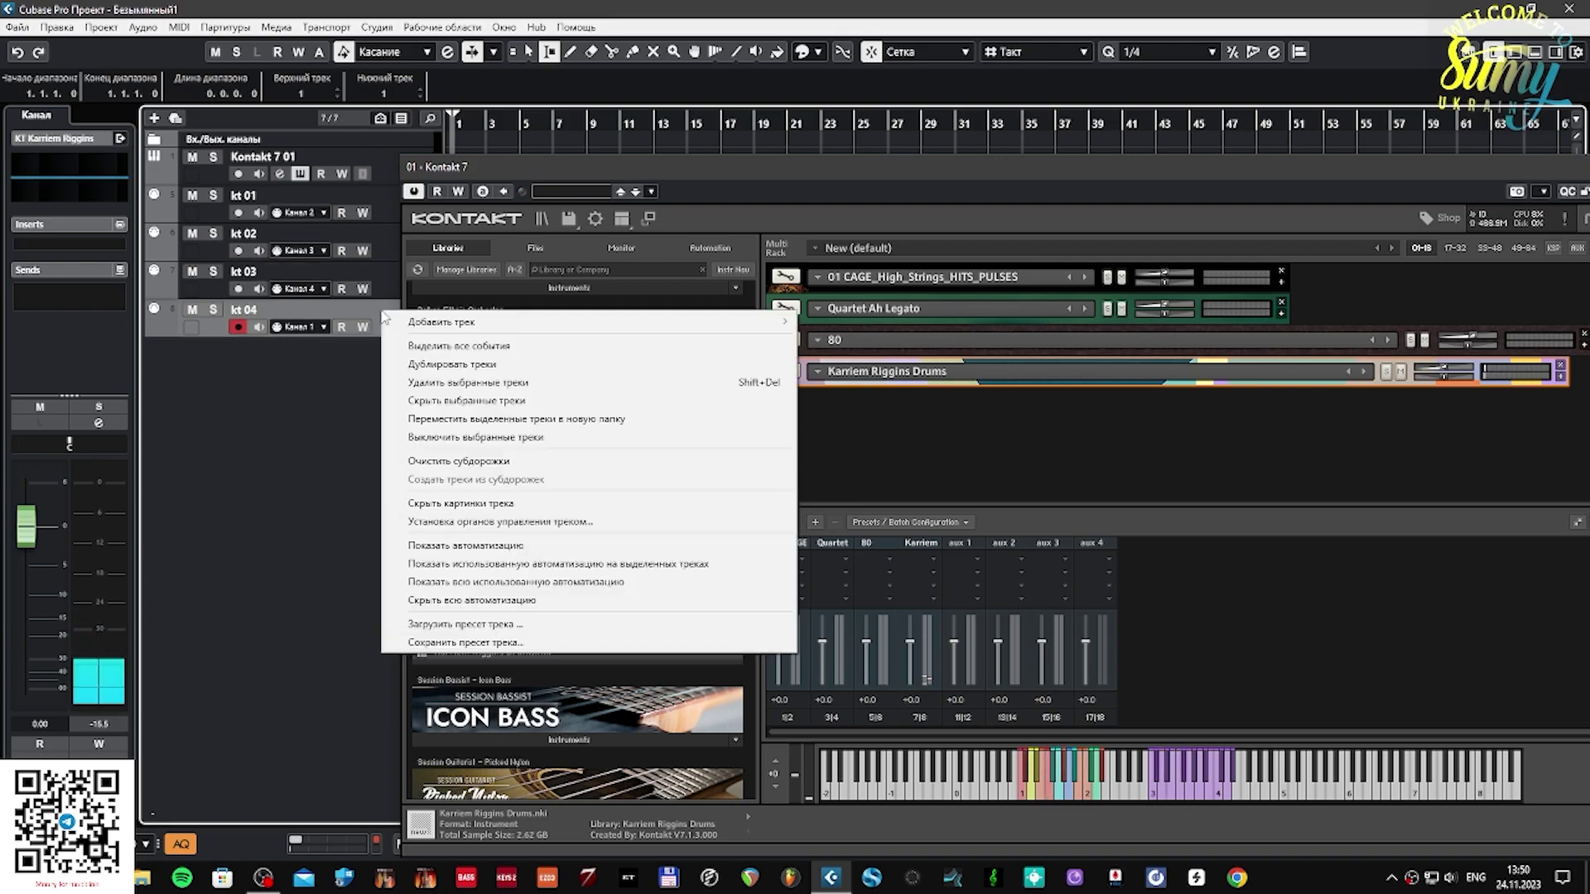
{"action": "left_click", "coordinate": [462, 382]}
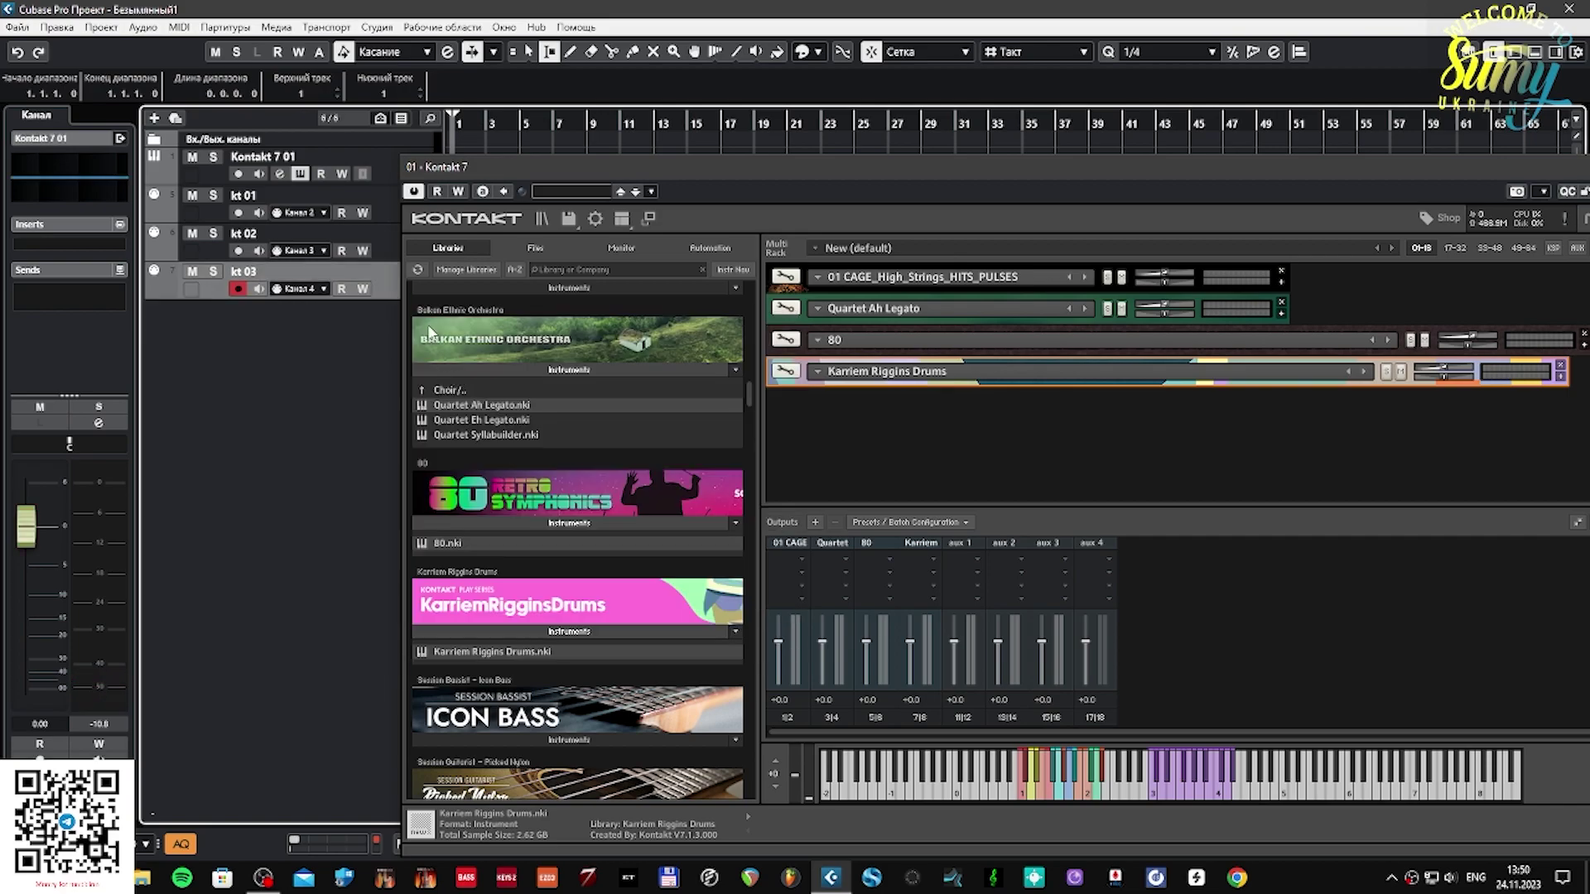
Audition the four remaining tracks in turn to check that each one triggers its own Kontakt instrument and output.
{"action": "left_click", "coordinate": [385, 238]}
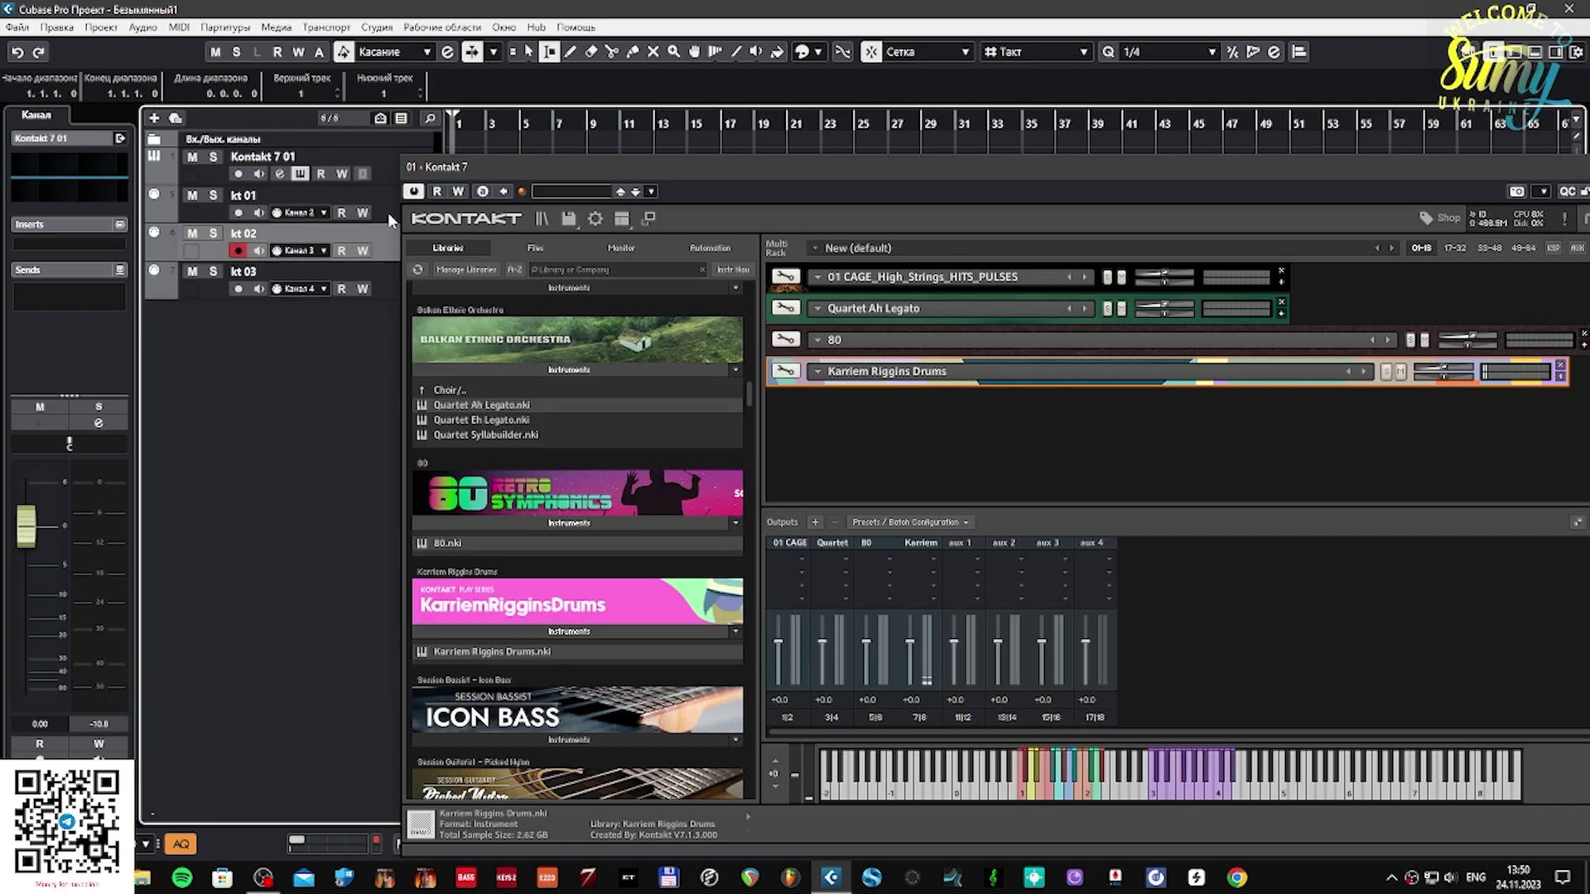
{"action": "left_click", "coordinate": [387, 275]}
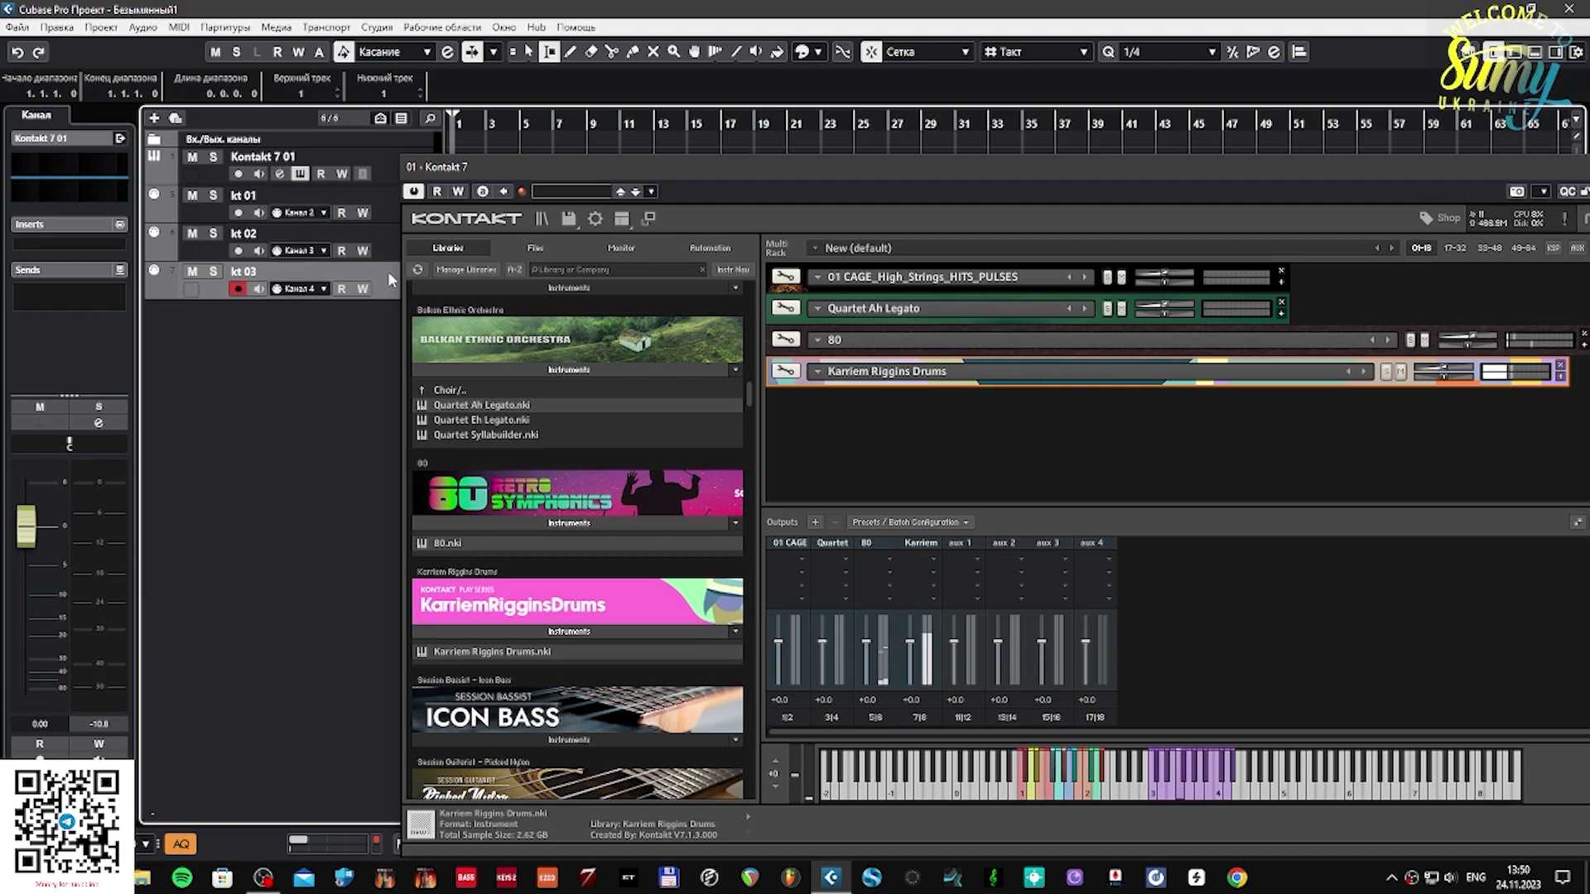
{"action": "left_click", "coordinate": [385, 169]}
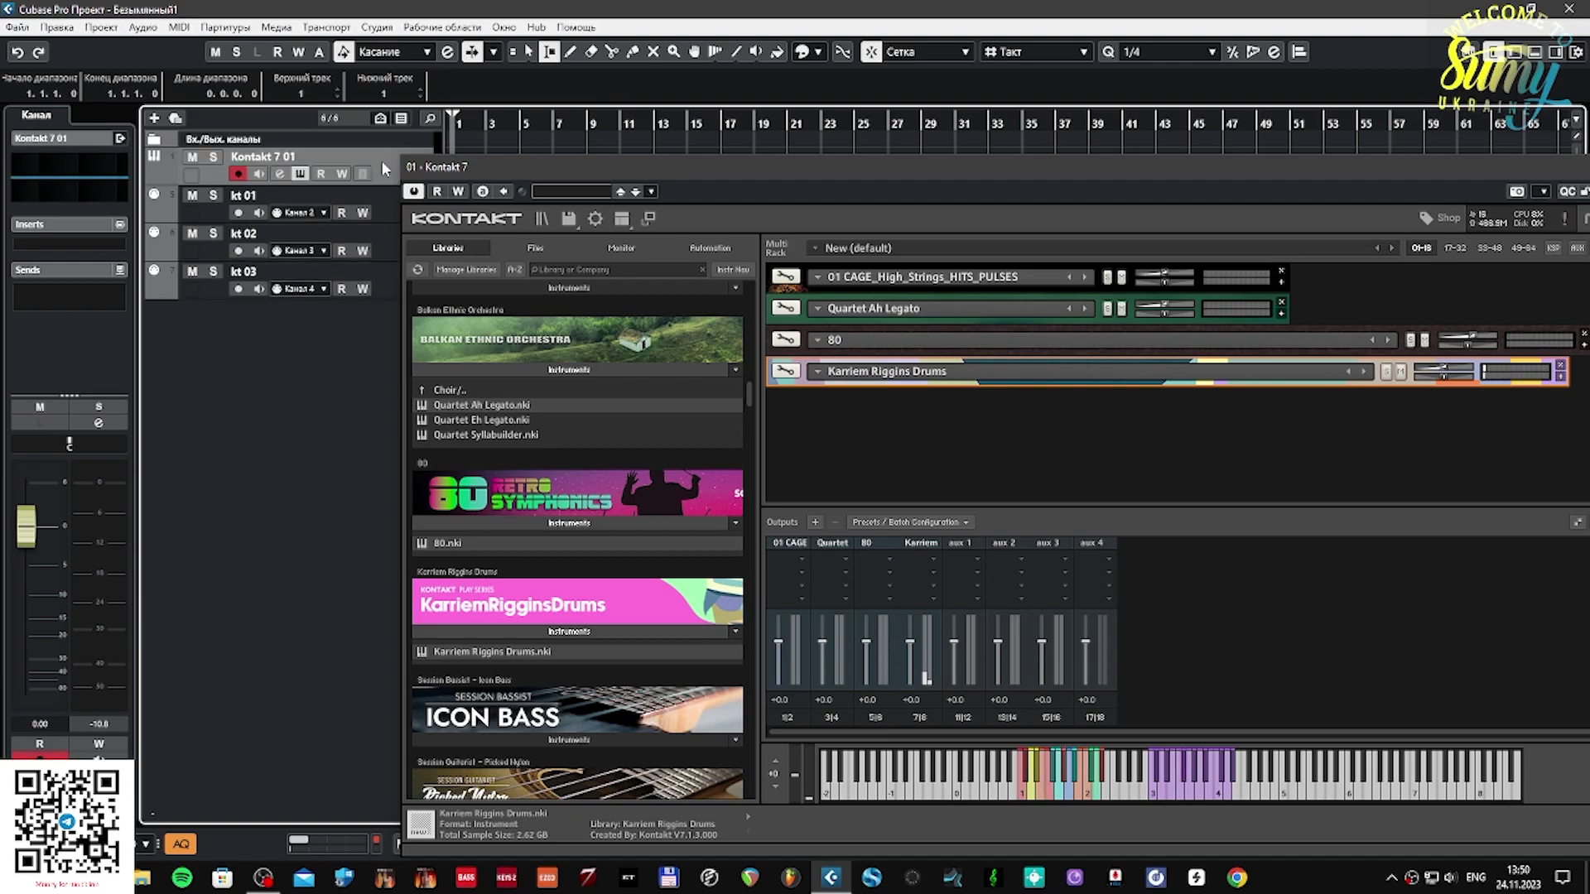
{"action": "left_click", "coordinate": [389, 211]}
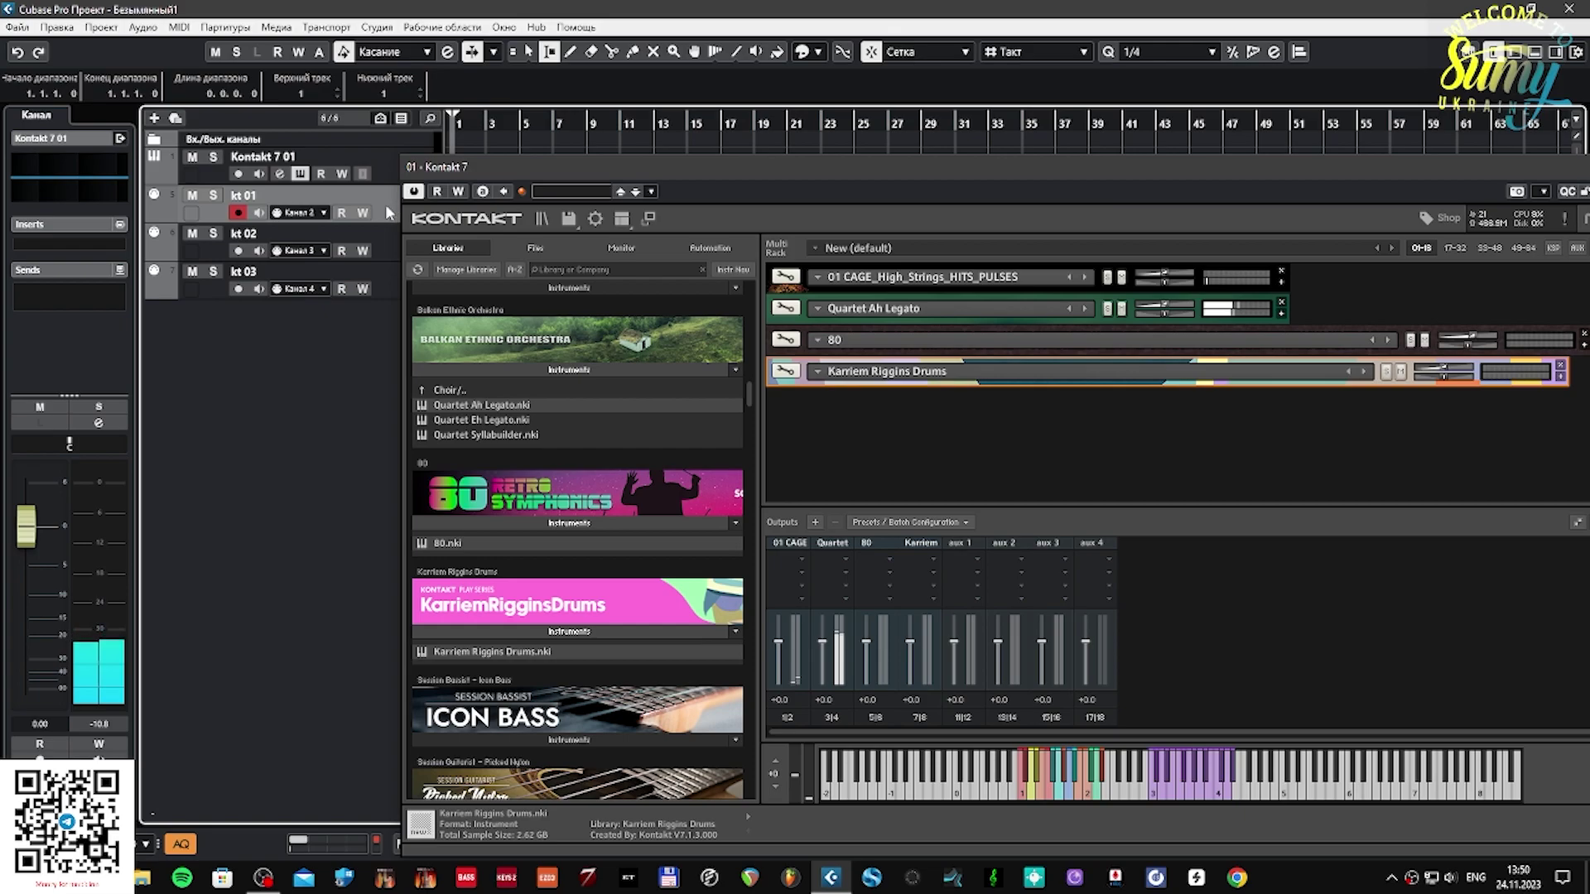
{"action": "left_click", "coordinate": [385, 237]}
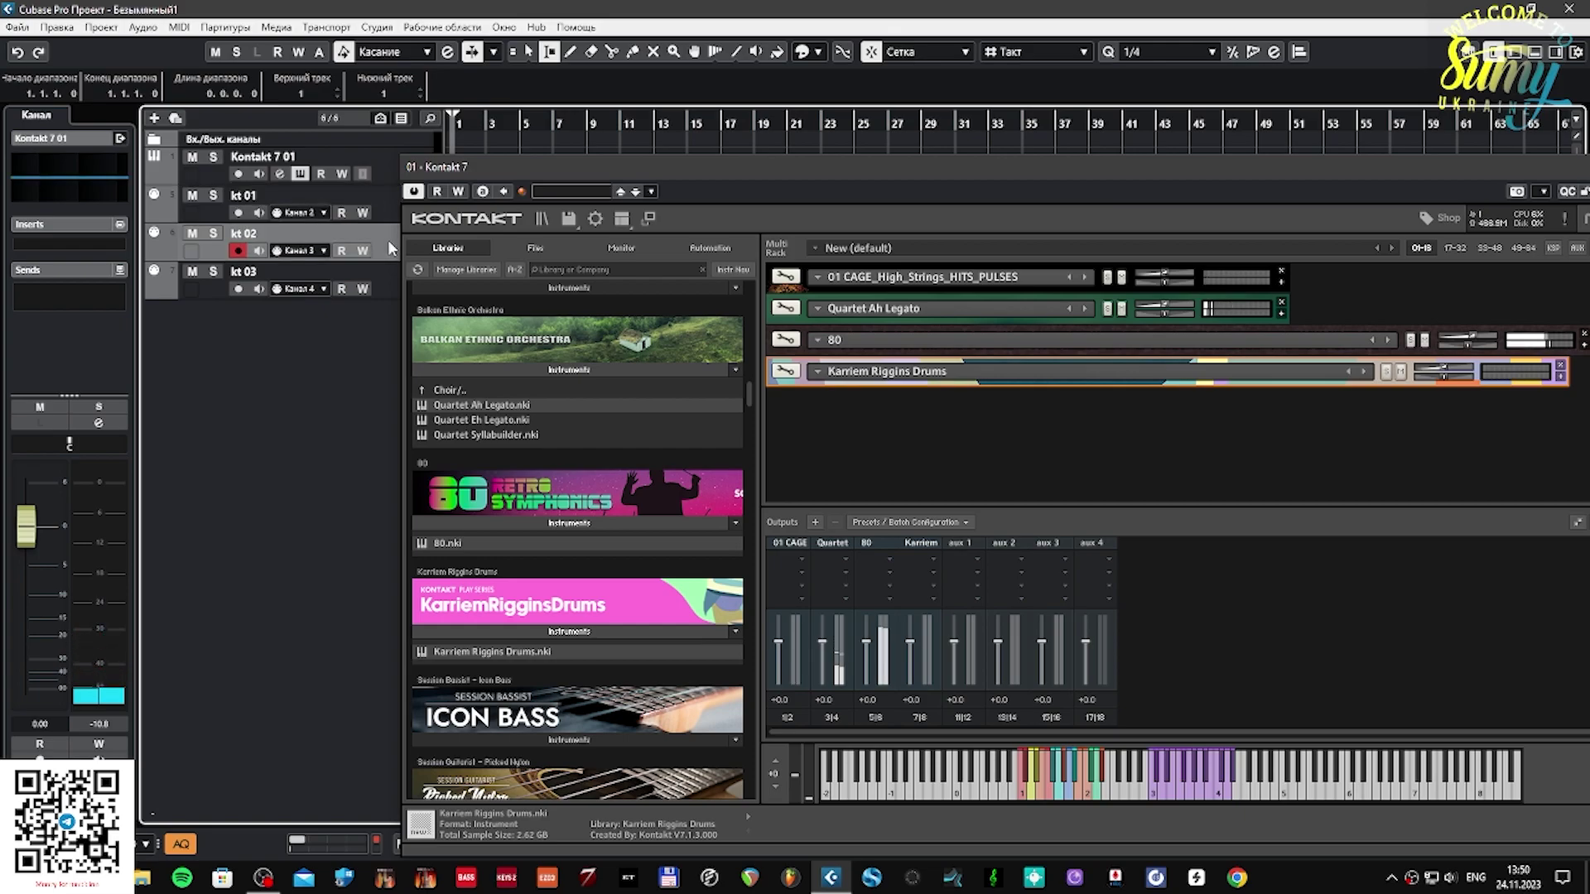
{"action": "left_click", "coordinate": [391, 284]}
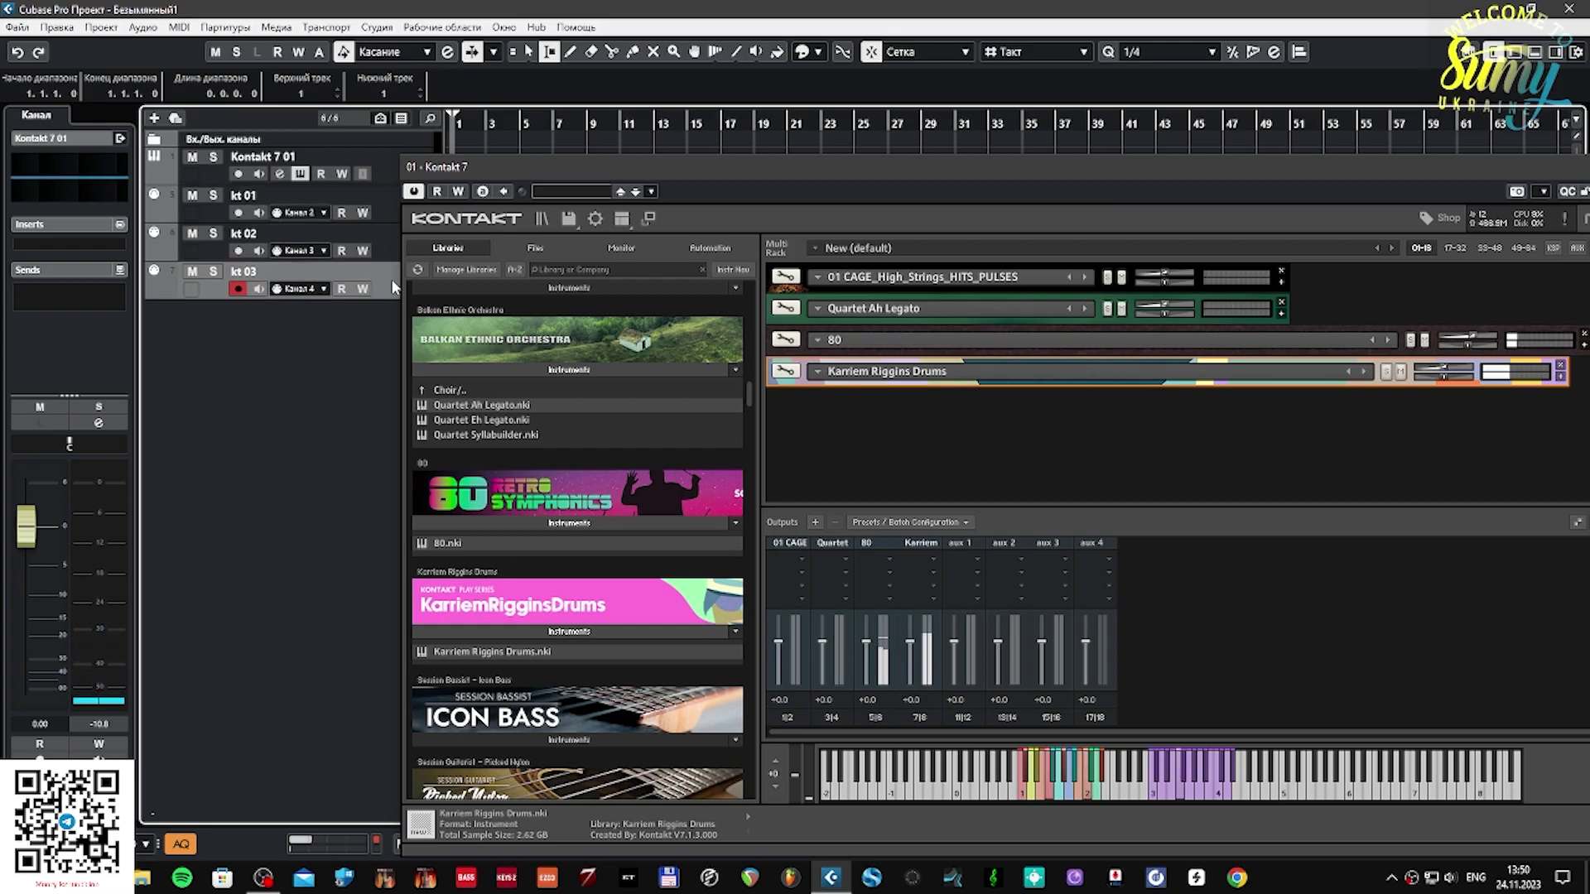